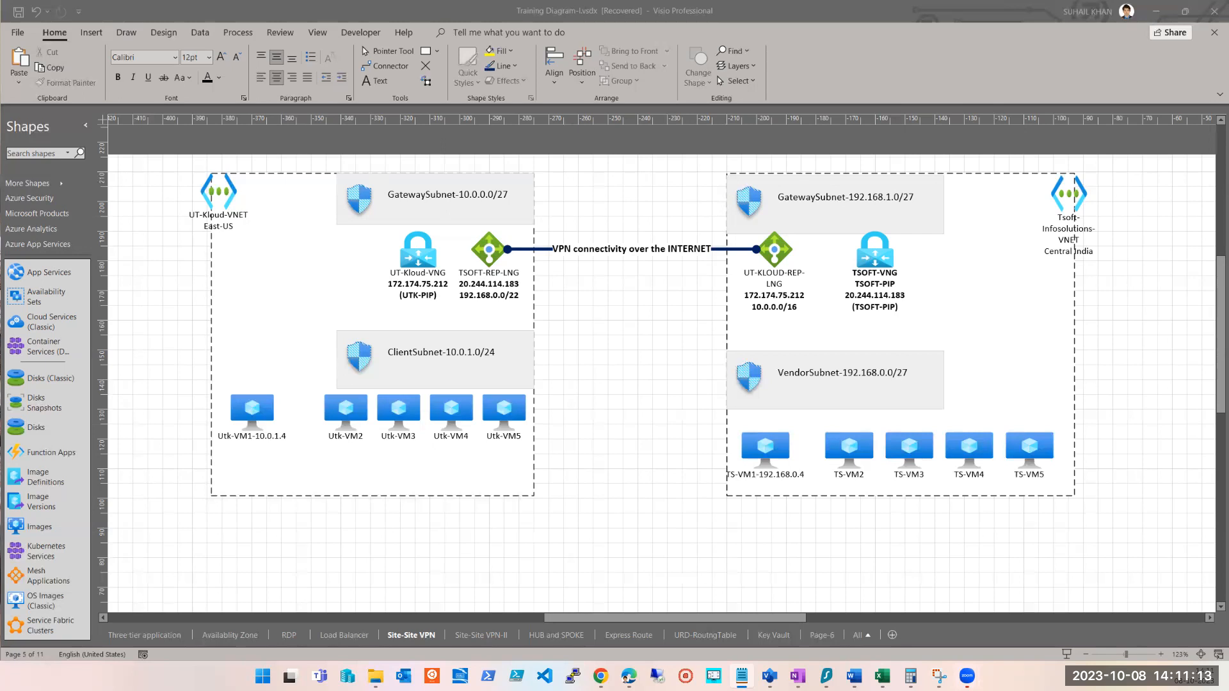
# Switch to the Azure portal in Chrome and open the bastionvm overview from the list of virtual machines.
pyautogui.hotkey('alt', 'Tab')
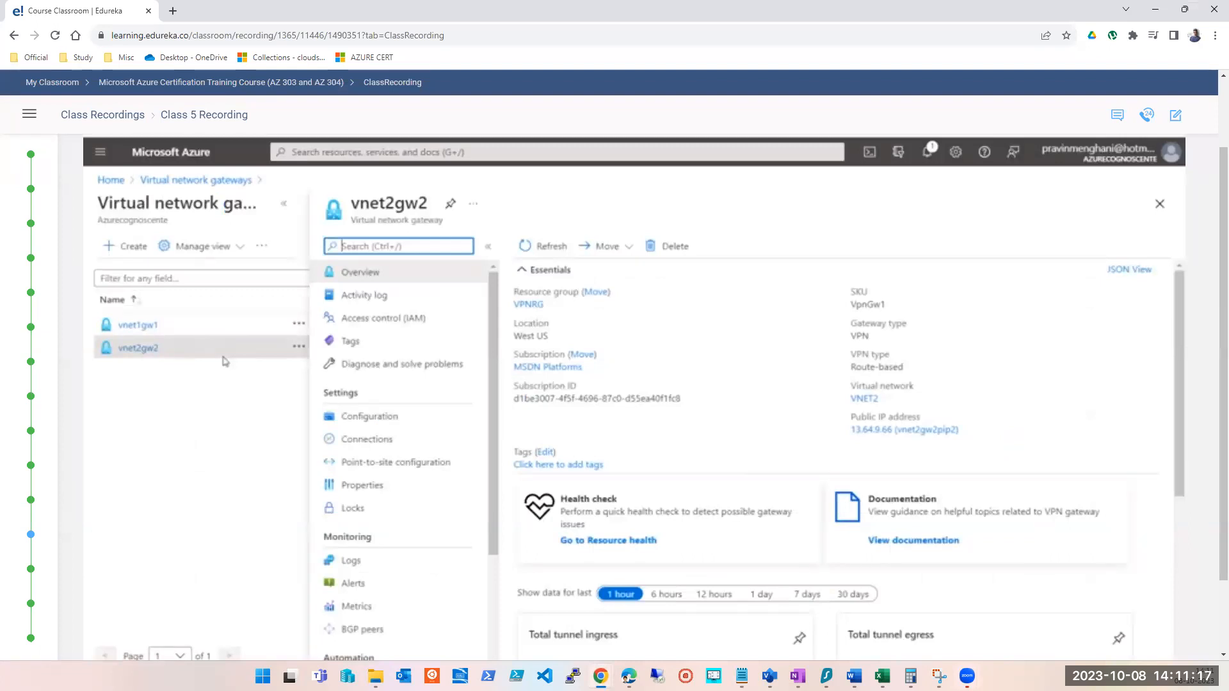
pyautogui.hotkey('alt', 'Tab')
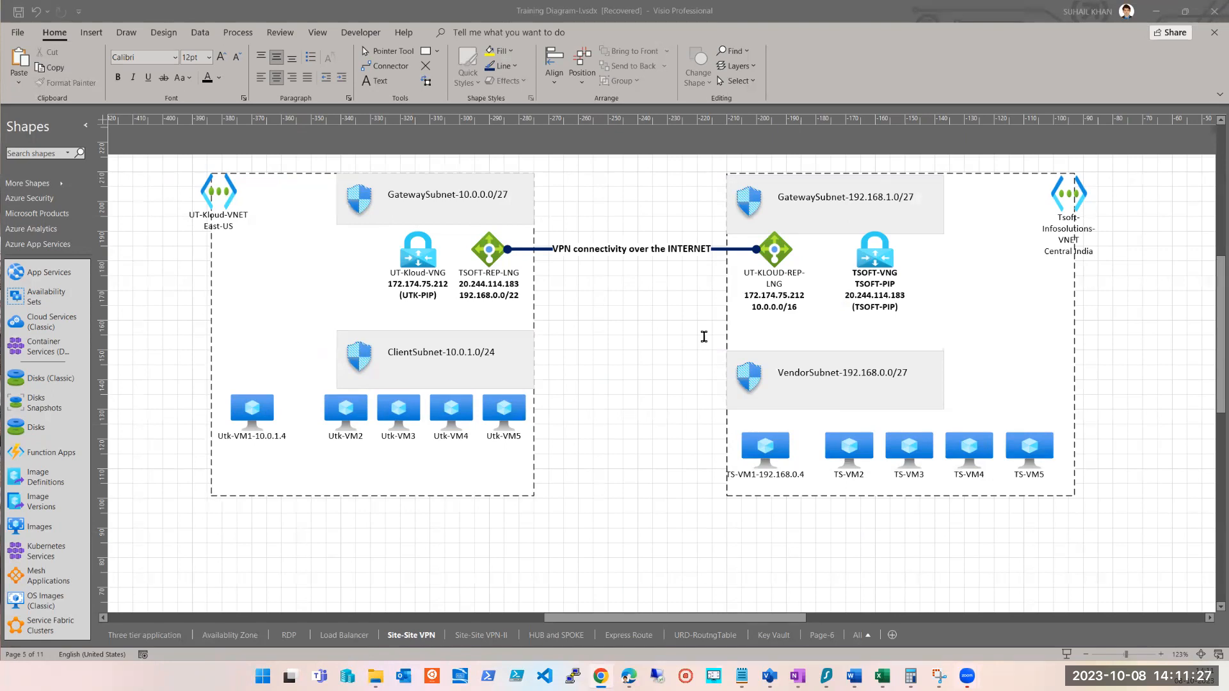
pyautogui.click(739, 224)
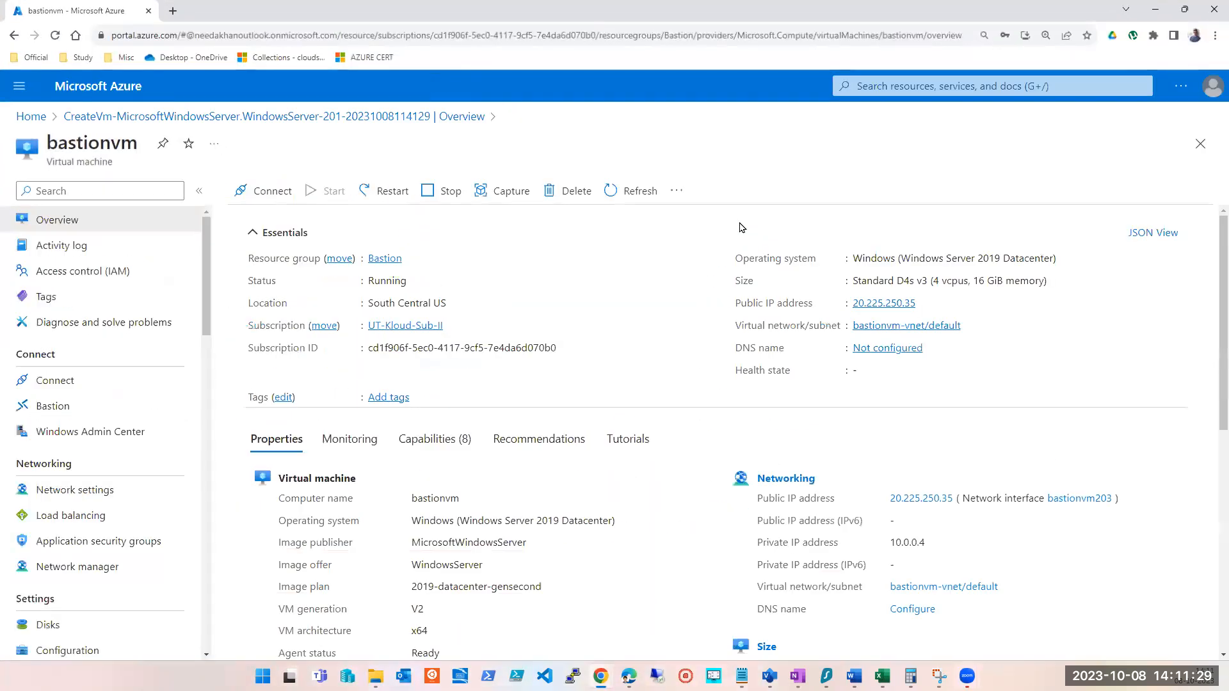
pyautogui.click(135, 118)
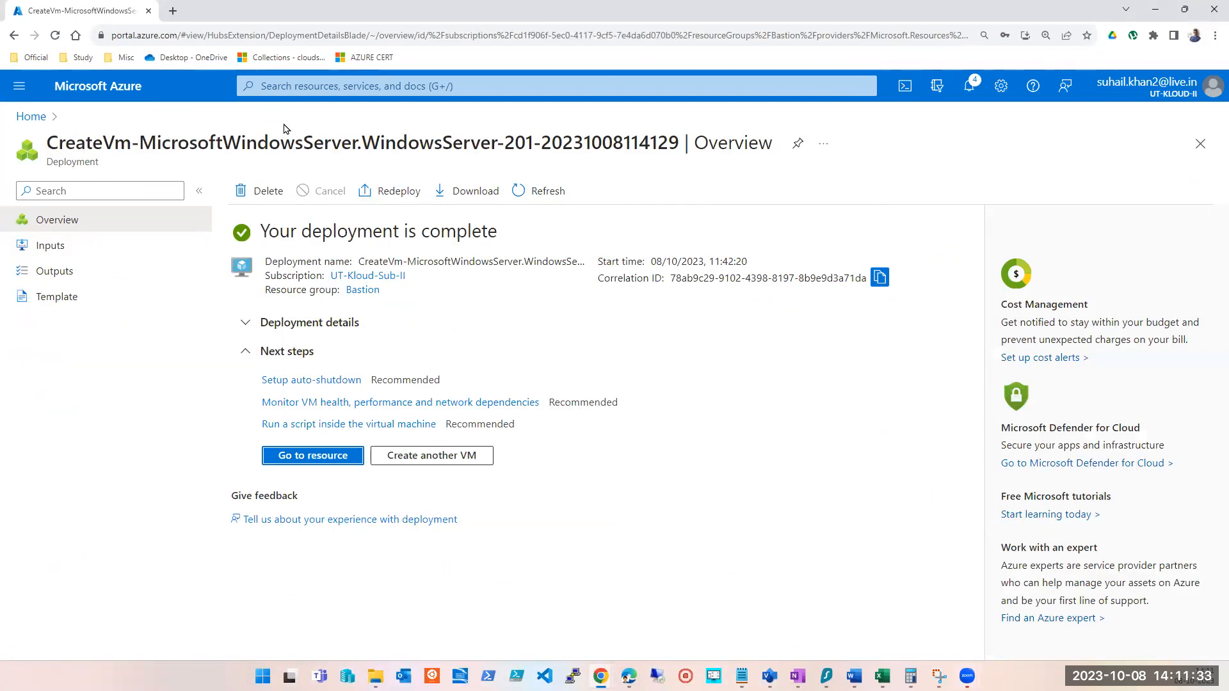
pyautogui.click(303, 85)
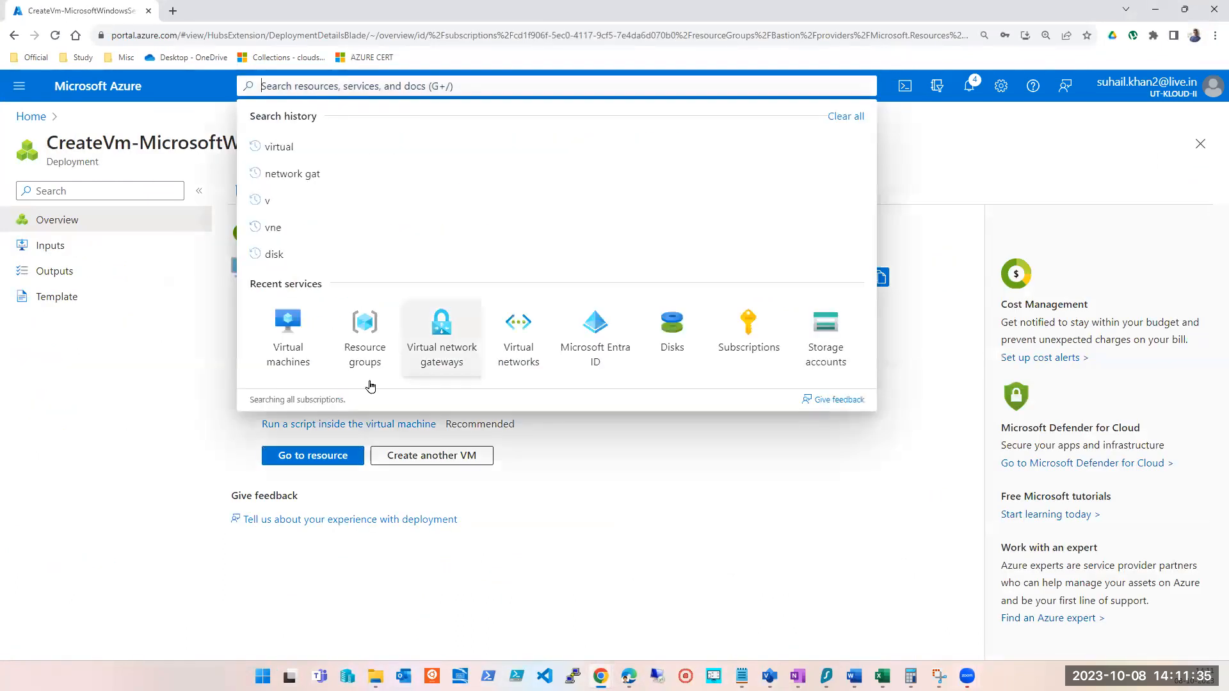
pyautogui.click(300, 353)
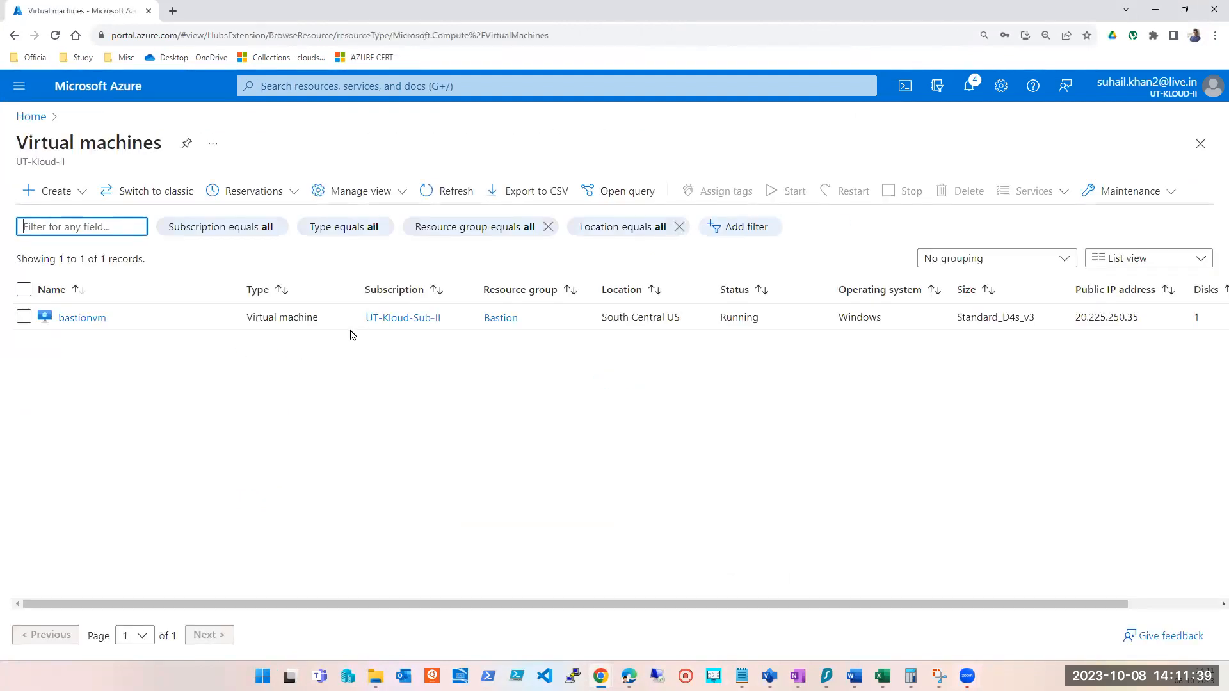
pyautogui.click(77, 322)
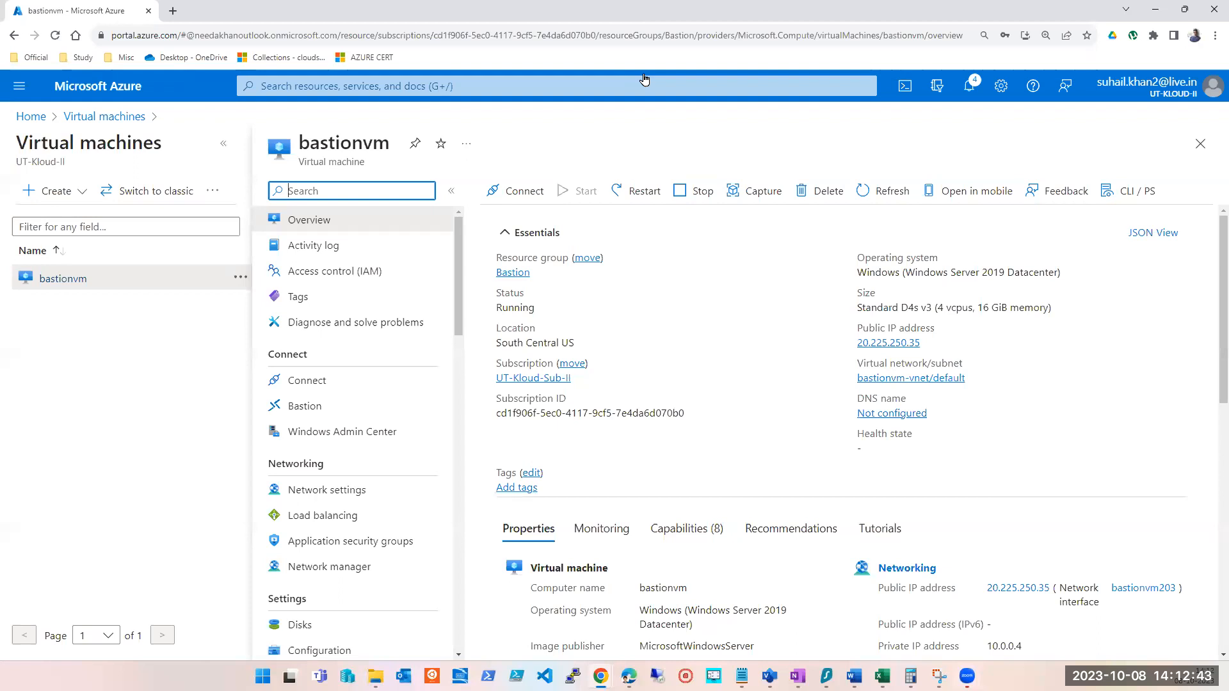
pyautogui.click(647, 85)
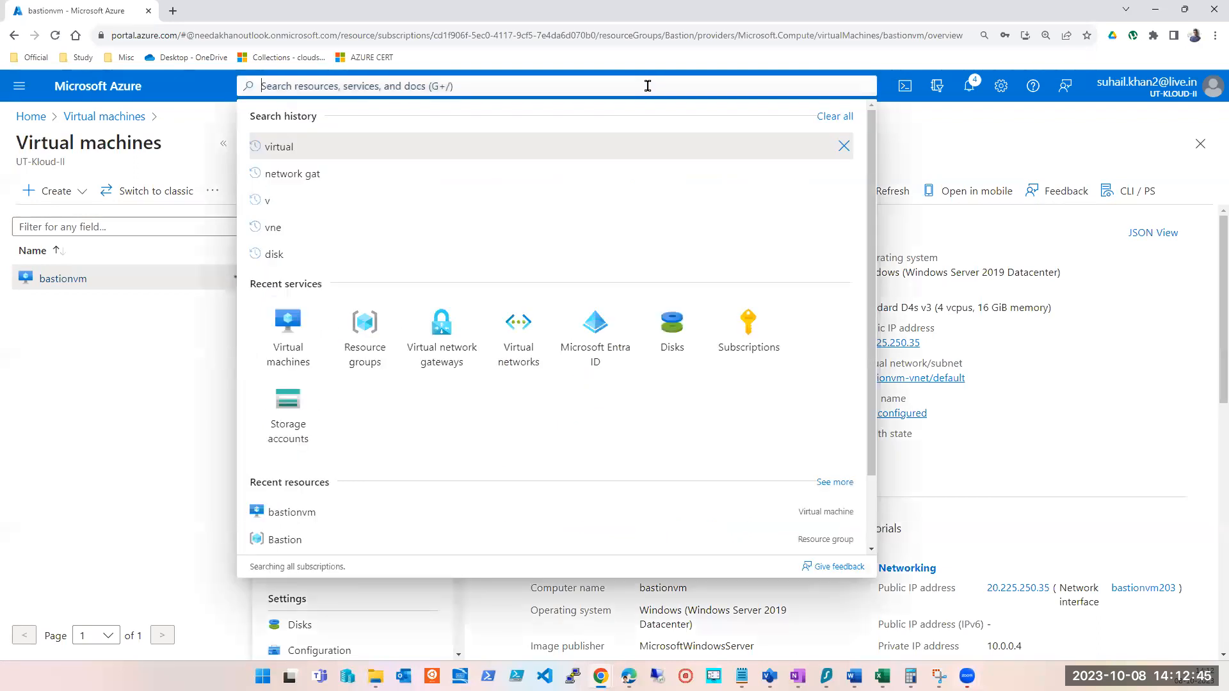
pyautogui.click(125, 407)
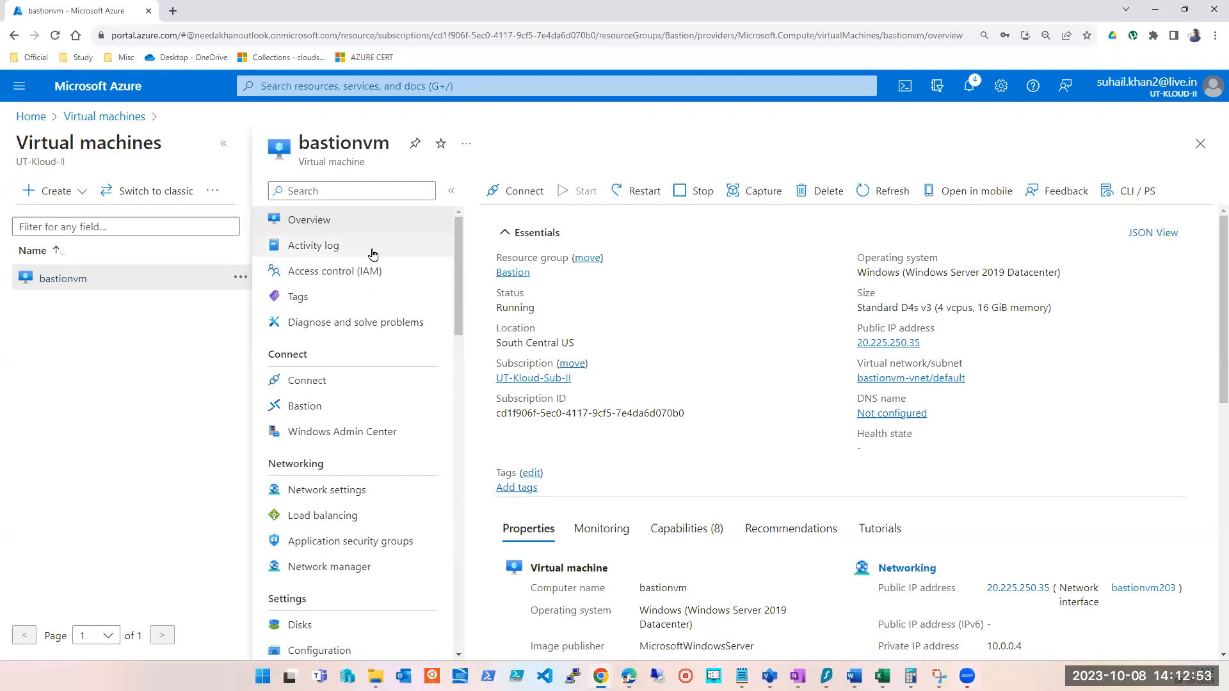
pyautogui.click(930, 343)
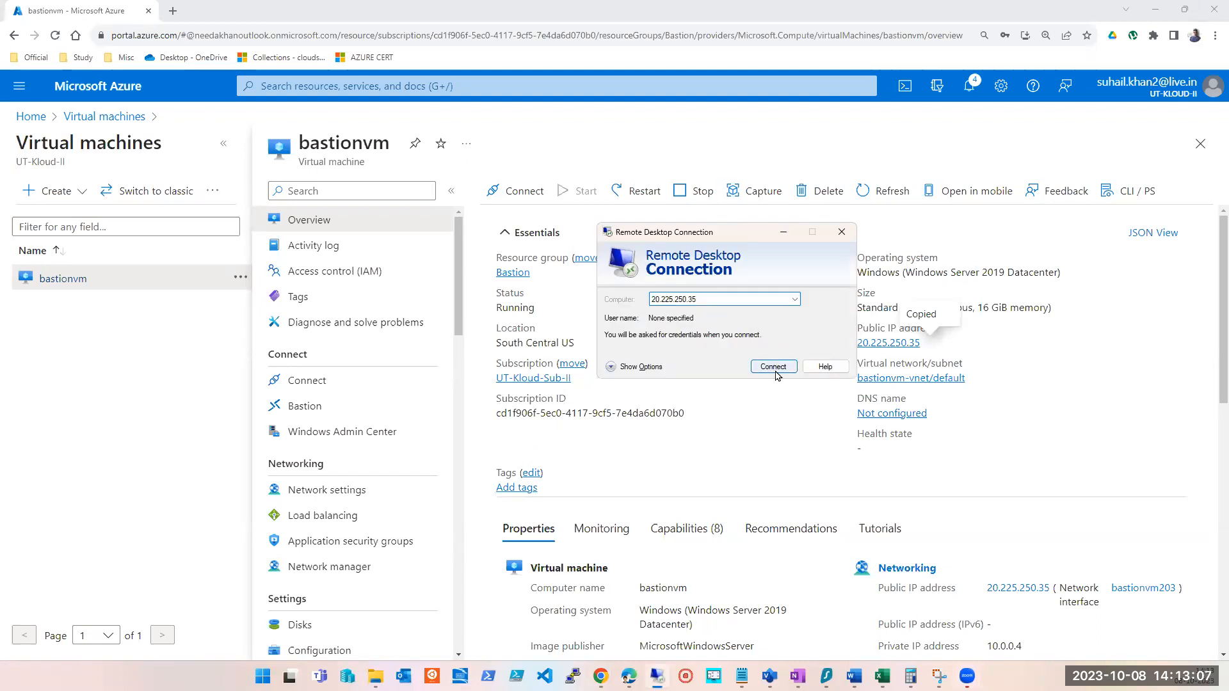
pyautogui.click(775, 367)
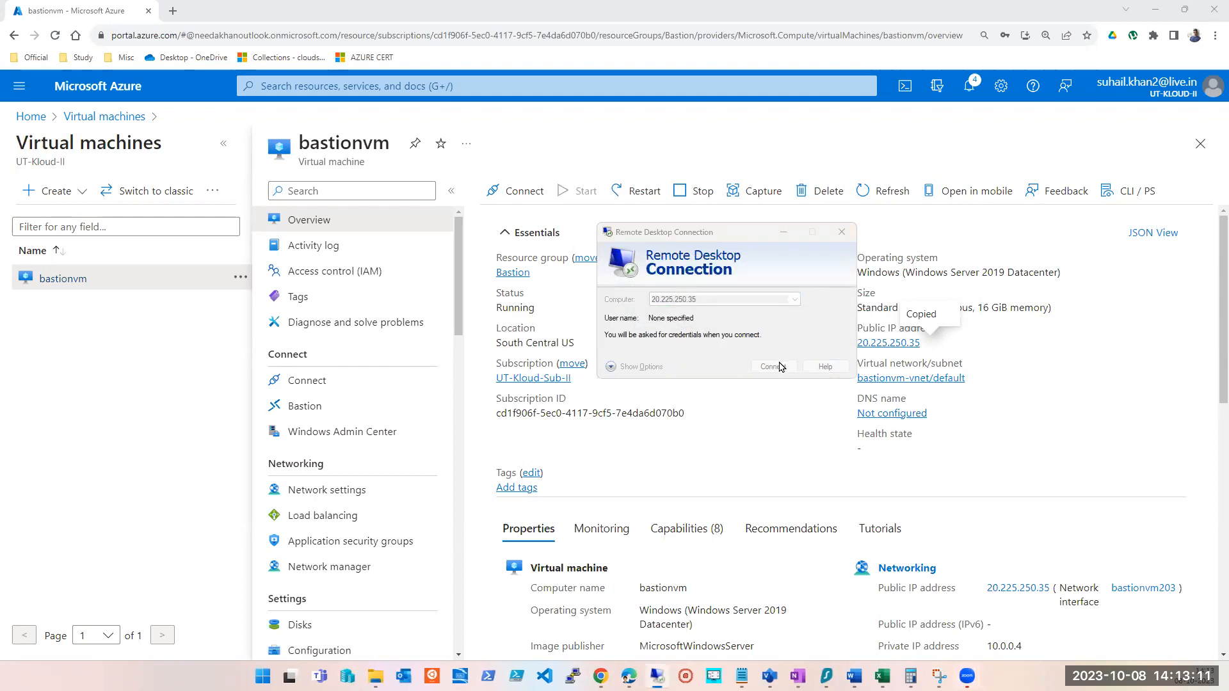
pyautogui.click(793, 380)
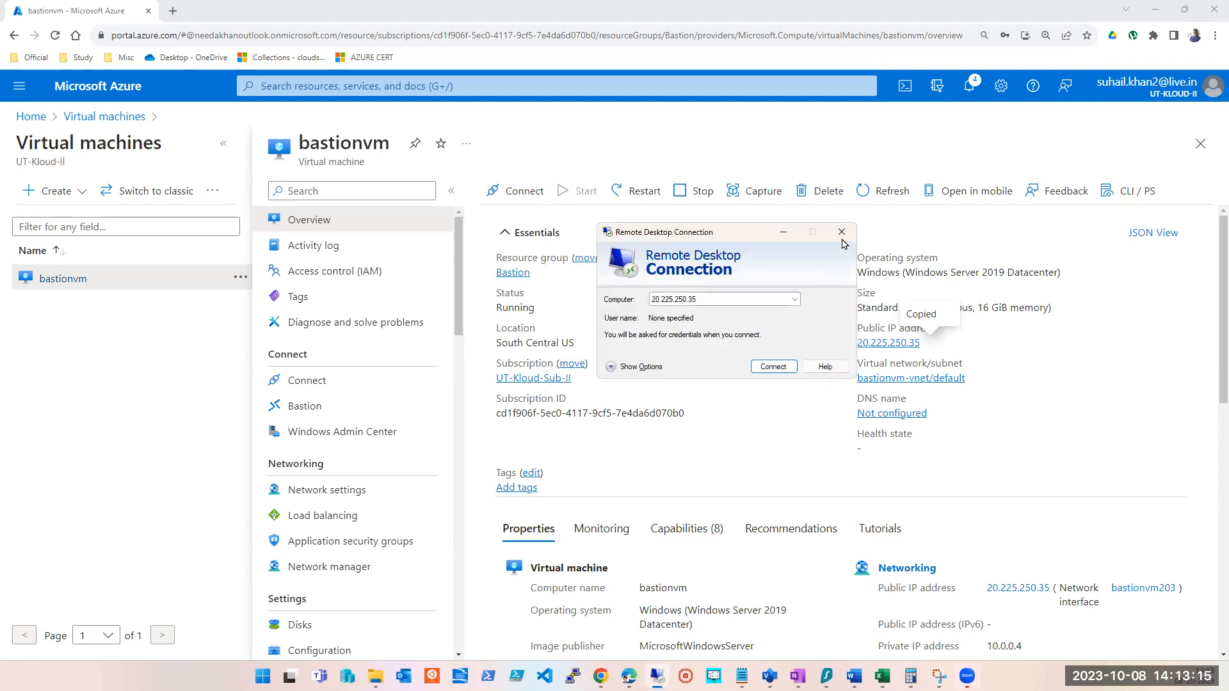
pyautogui.click(841, 232)
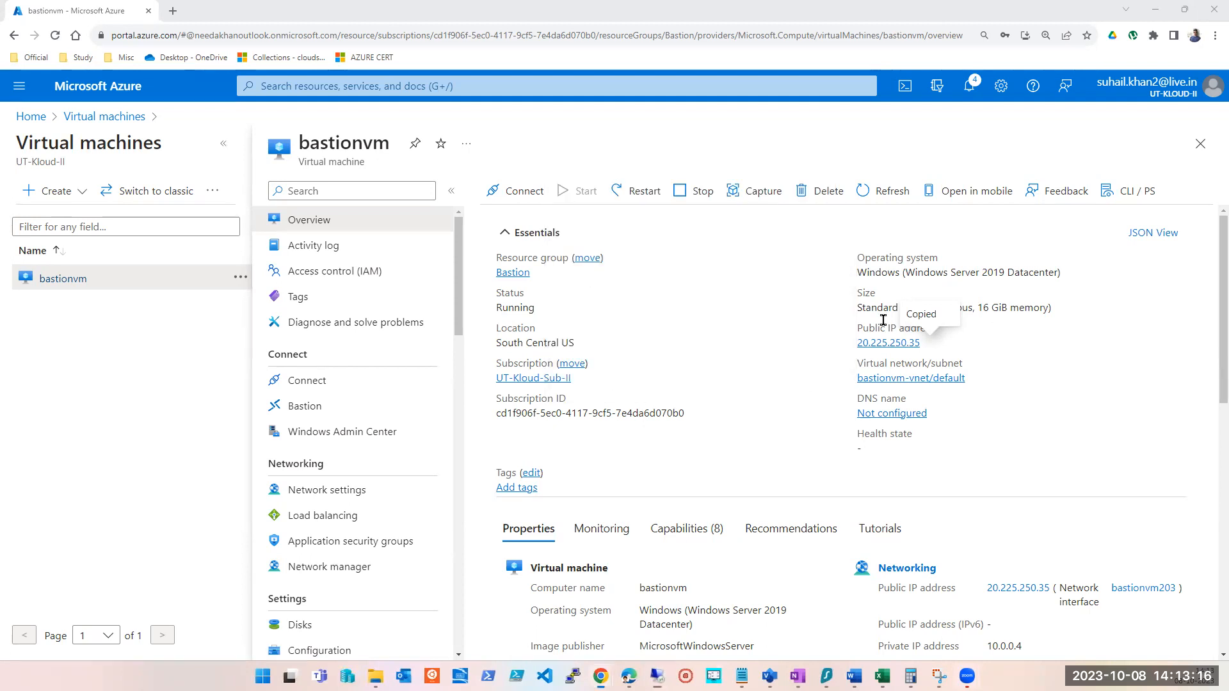
pyautogui.click(894, 379)
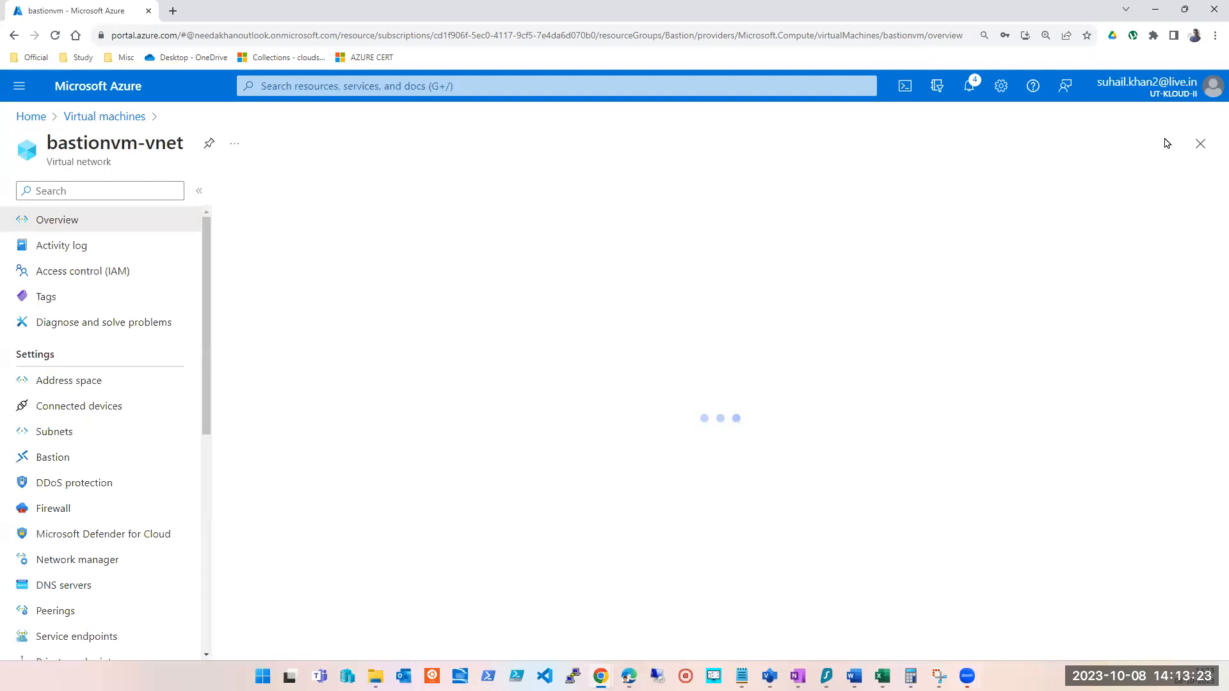
pyautogui.click(1195, 146)
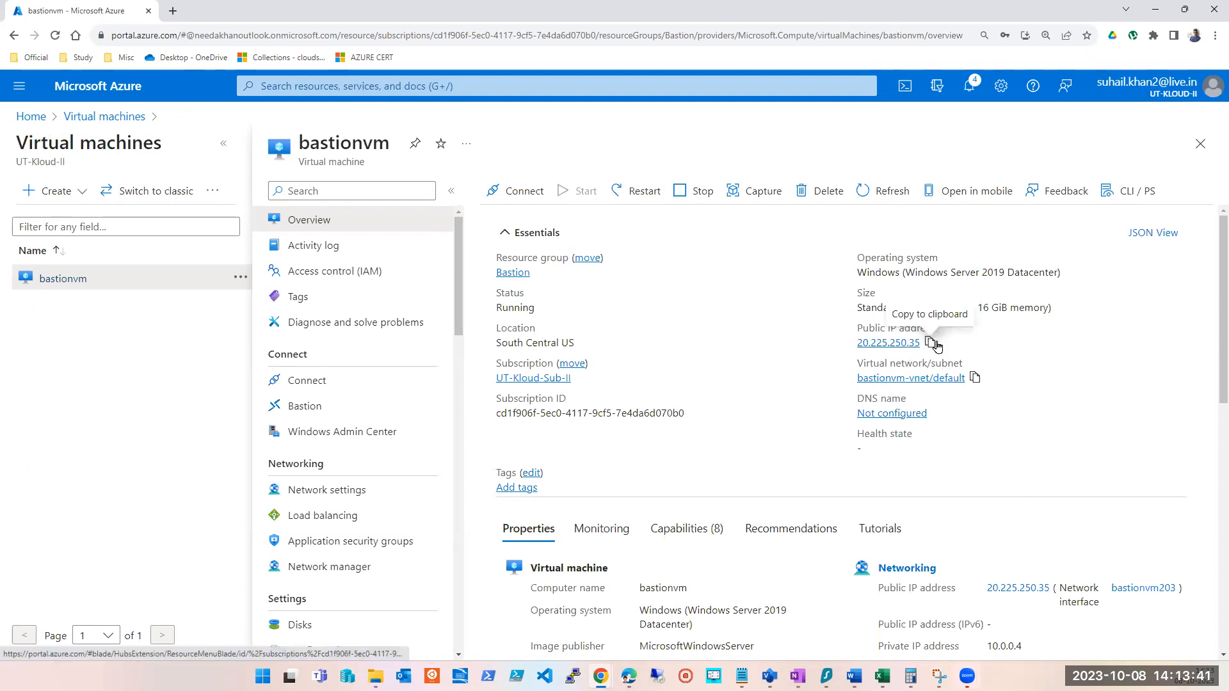
# Copy bastionvm's public IP address and start a Remote Desktop connection to 20.225.250.35.
pyautogui.click(932, 343)
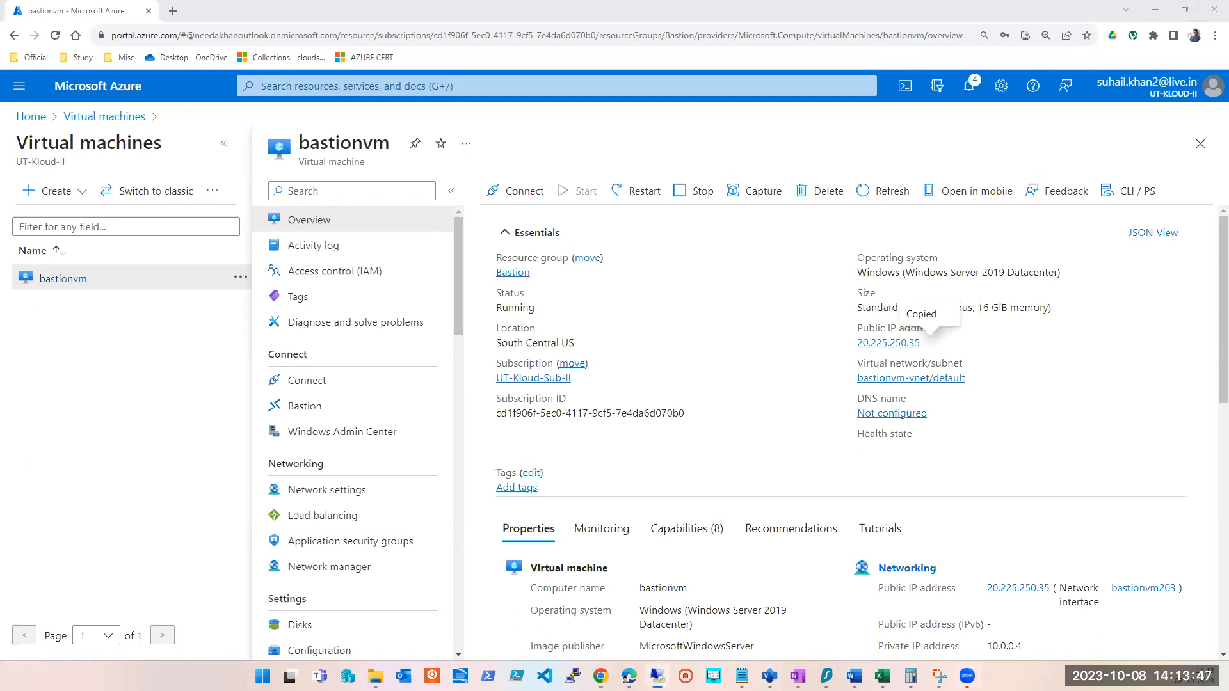
pyautogui.hotkey('ctrl', 'v')
pyautogui.click(888, 357)
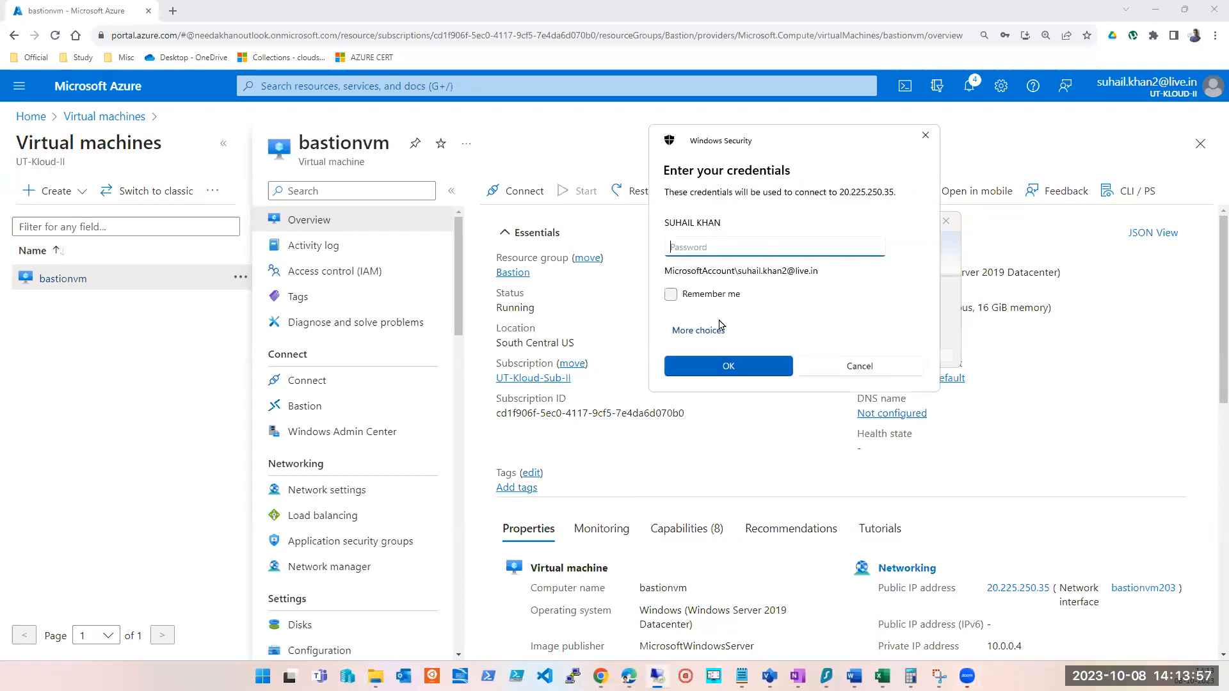
# Sign in with a different account, using the user name tapout and the account password, and accept the unverified certificate.
pyautogui.click(712, 340)
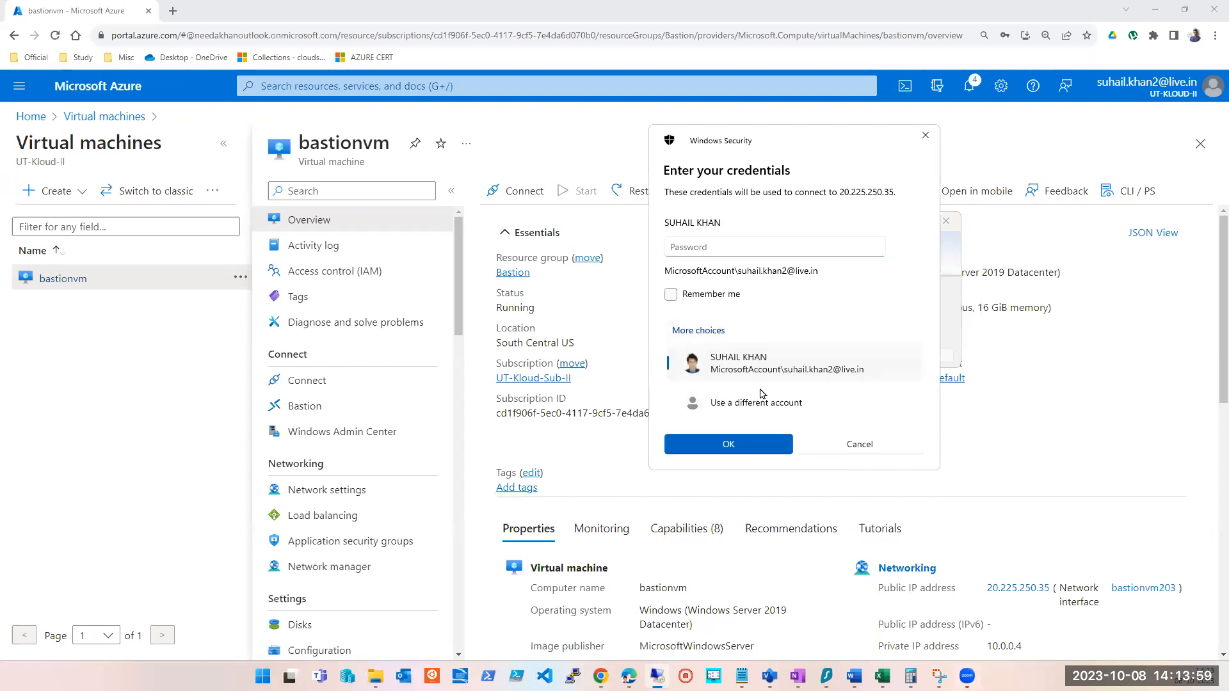
pyautogui.click(784, 403)
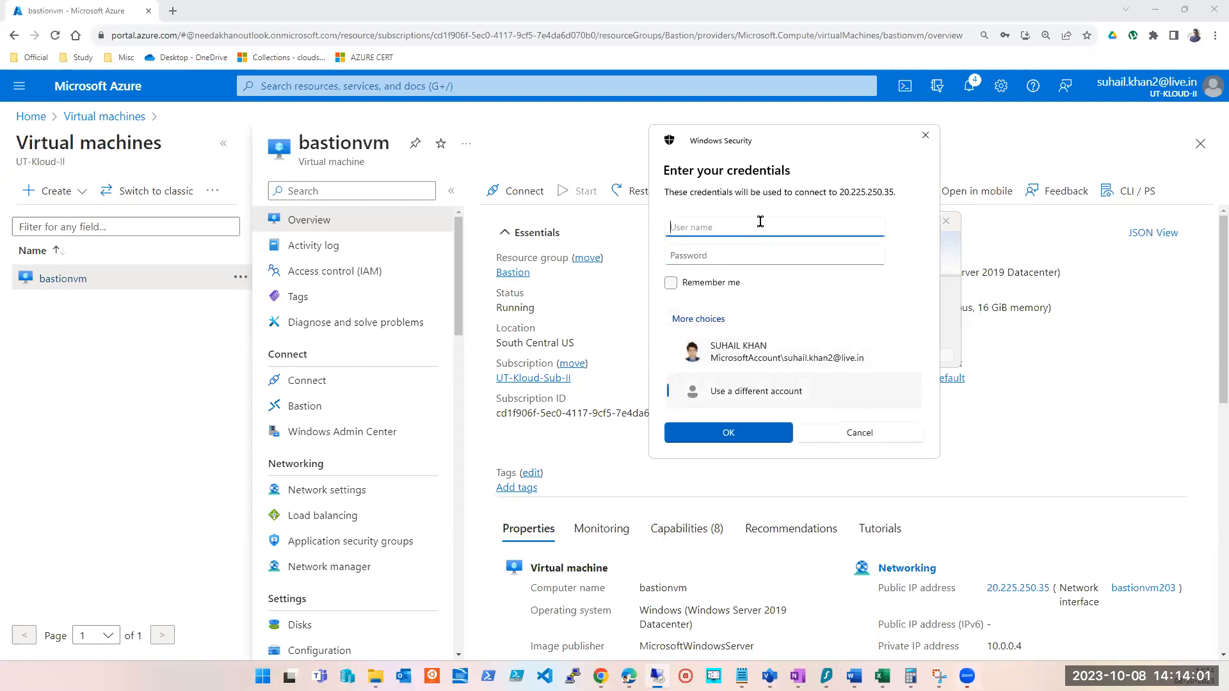
pyautogui.write('tapout')
pyautogui.press('Tab')
pyautogui.write('•••••••••••••')
pyautogui.press('Return')
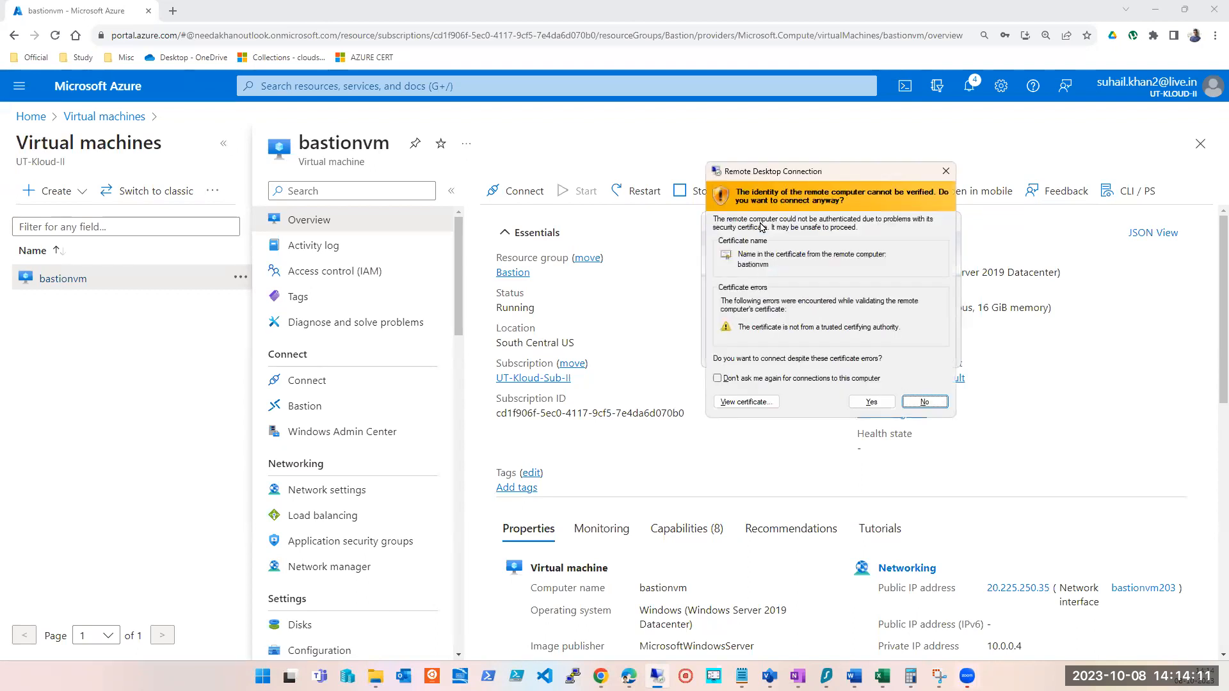
pyautogui.click(871, 401)
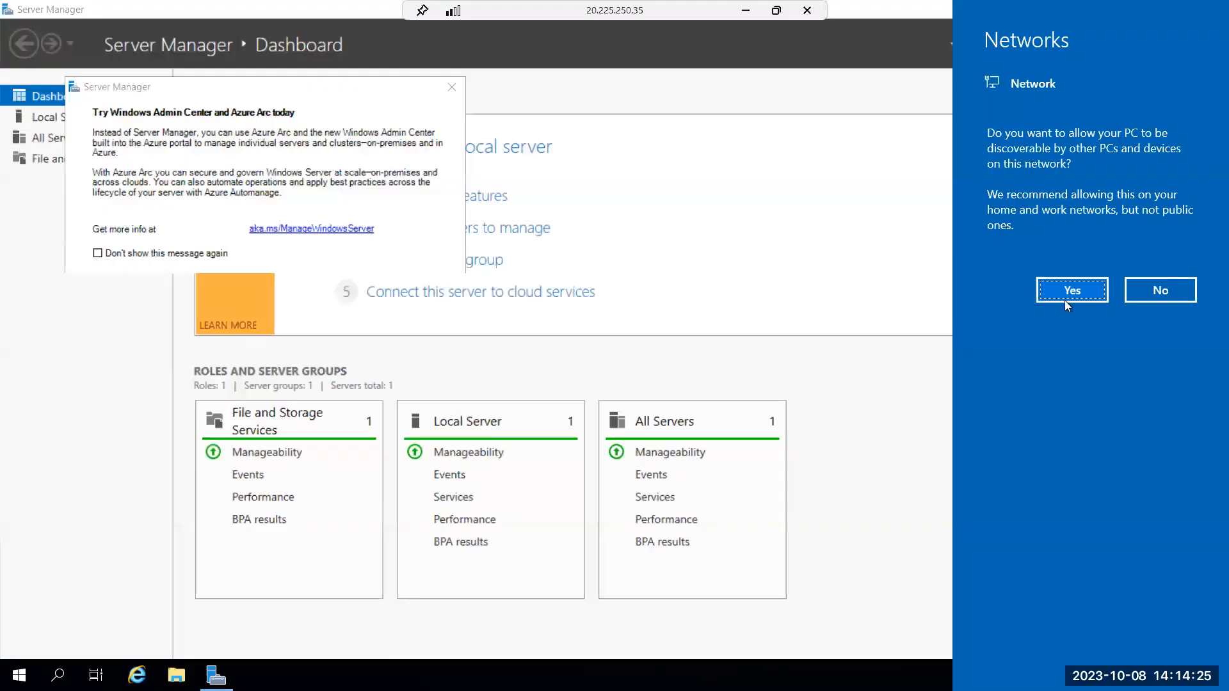
# Allow the server to be discoverable on the network and permanently dismiss the Windows Admin Center and Azure Arc message.
pyautogui.click(1055, 297)
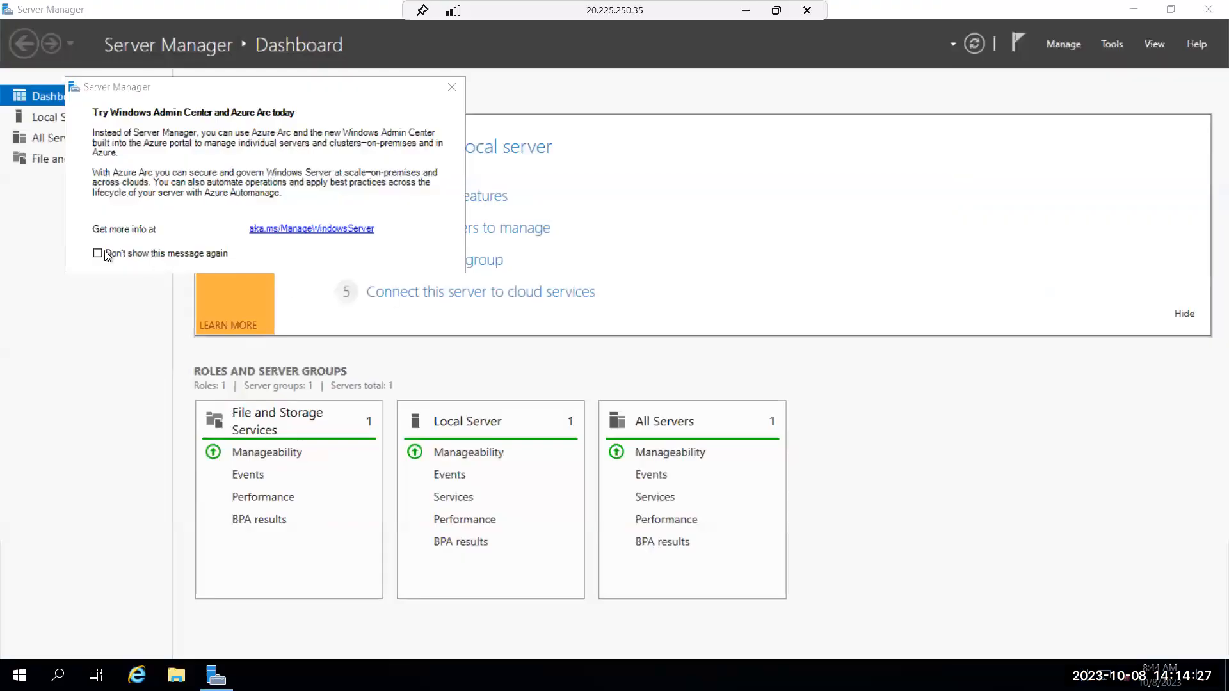
pyautogui.click(98, 254)
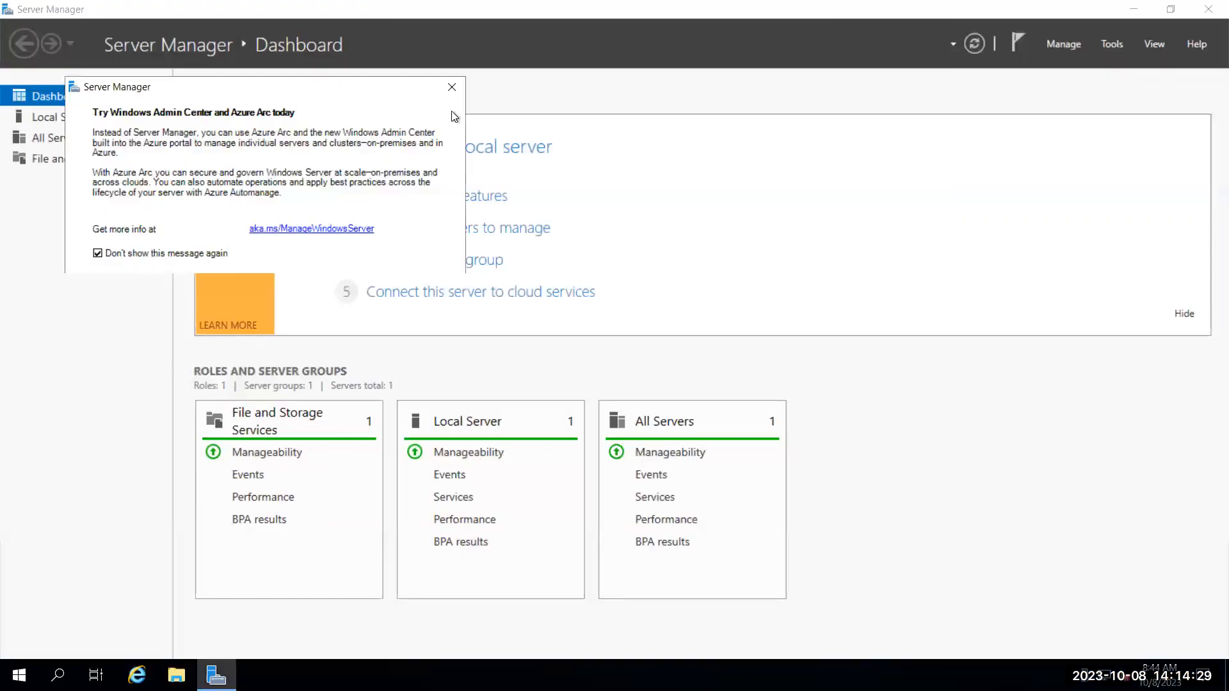
pyautogui.click(452, 87)
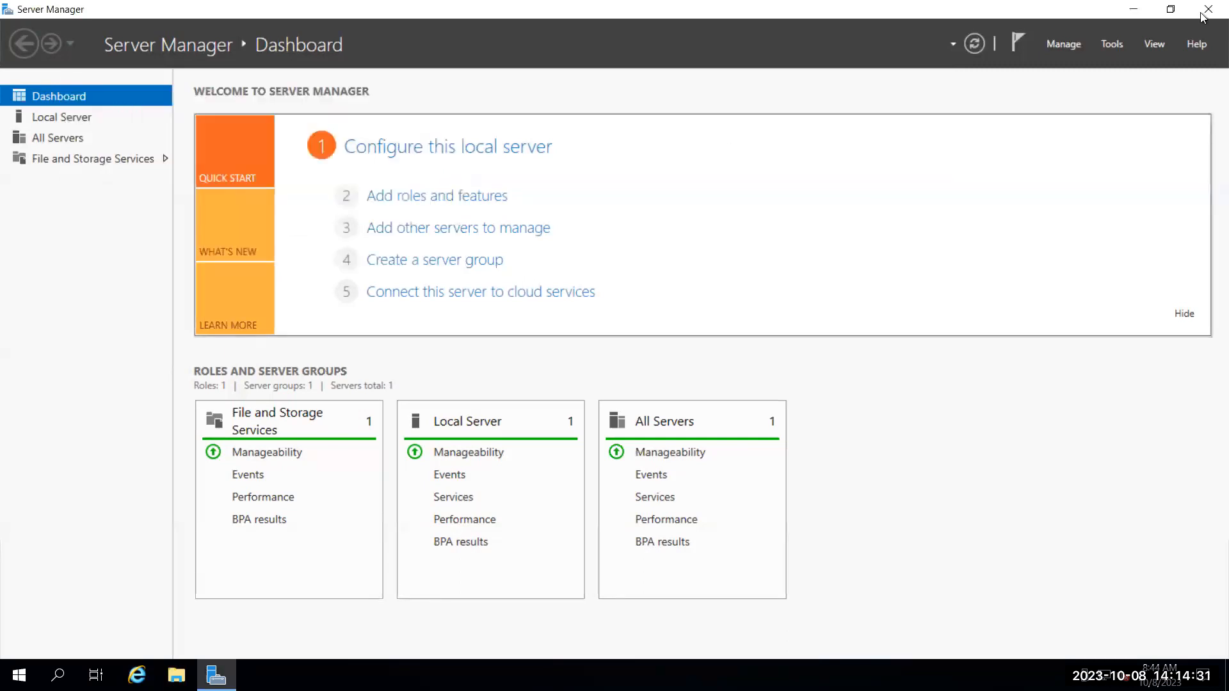
# Close Server Manager and show the remote session as a window moved clear of bastionvm's details in the portal.
pyautogui.click(1206, 16)
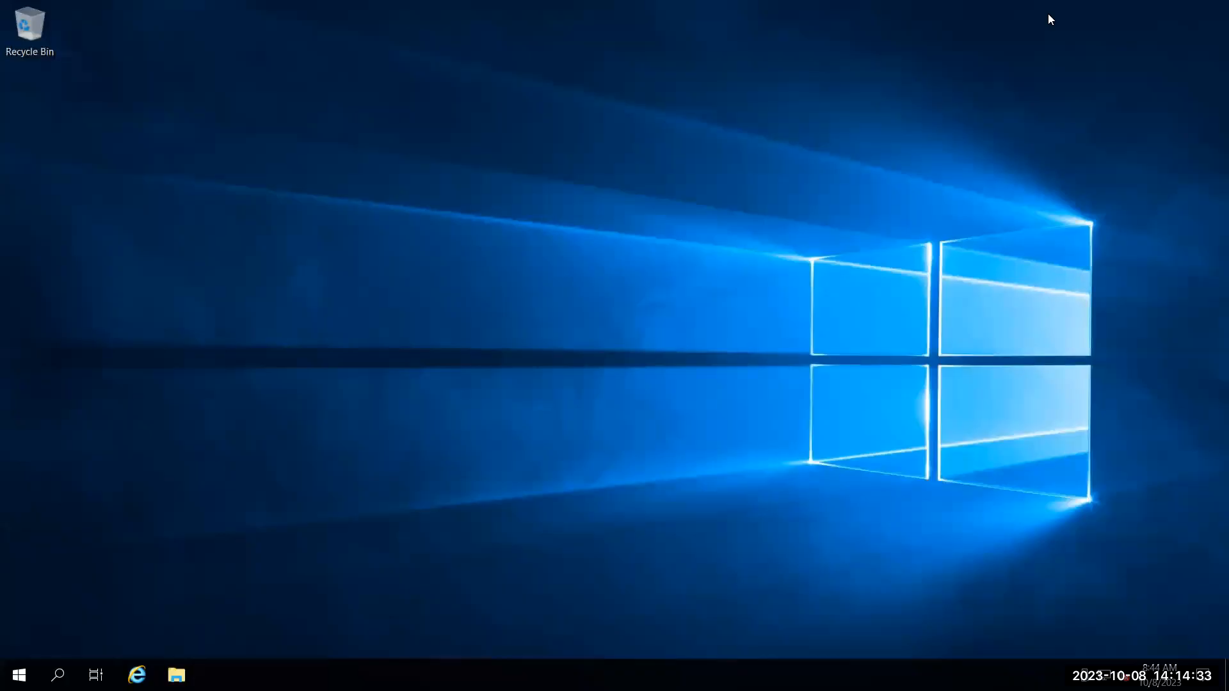
pyautogui.press('ctrl+alt+Break')
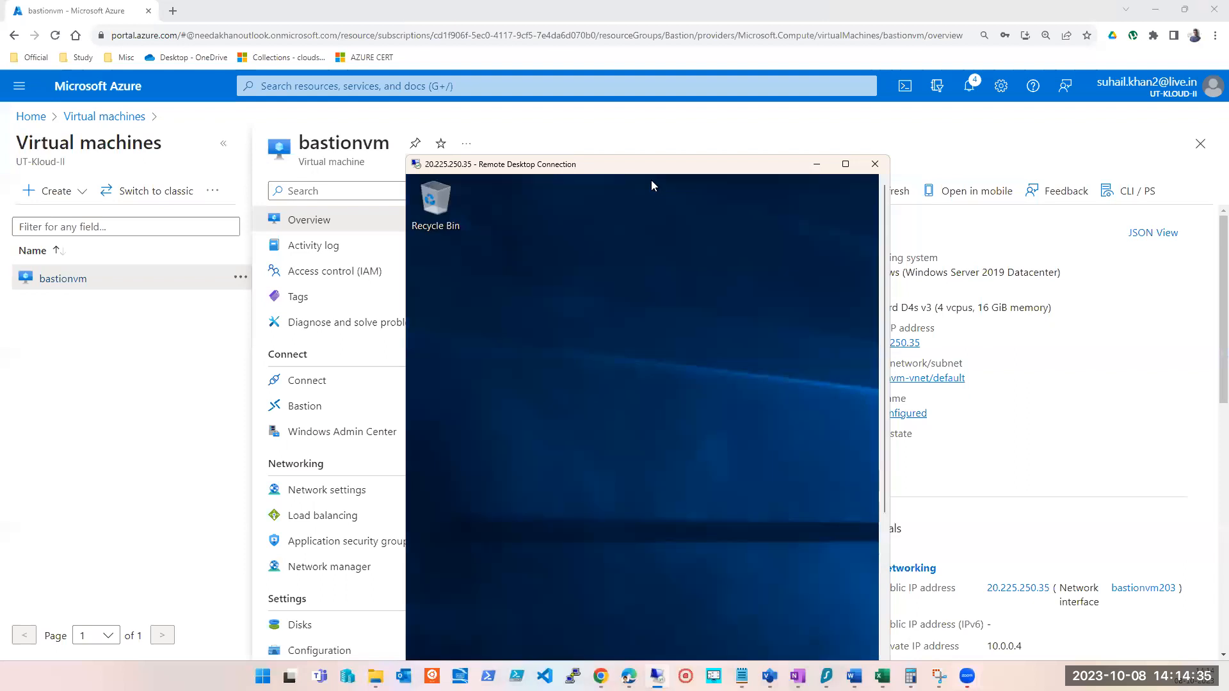
pyautogui.moveTo(653, 172); pyautogui.dragTo(967, 65)
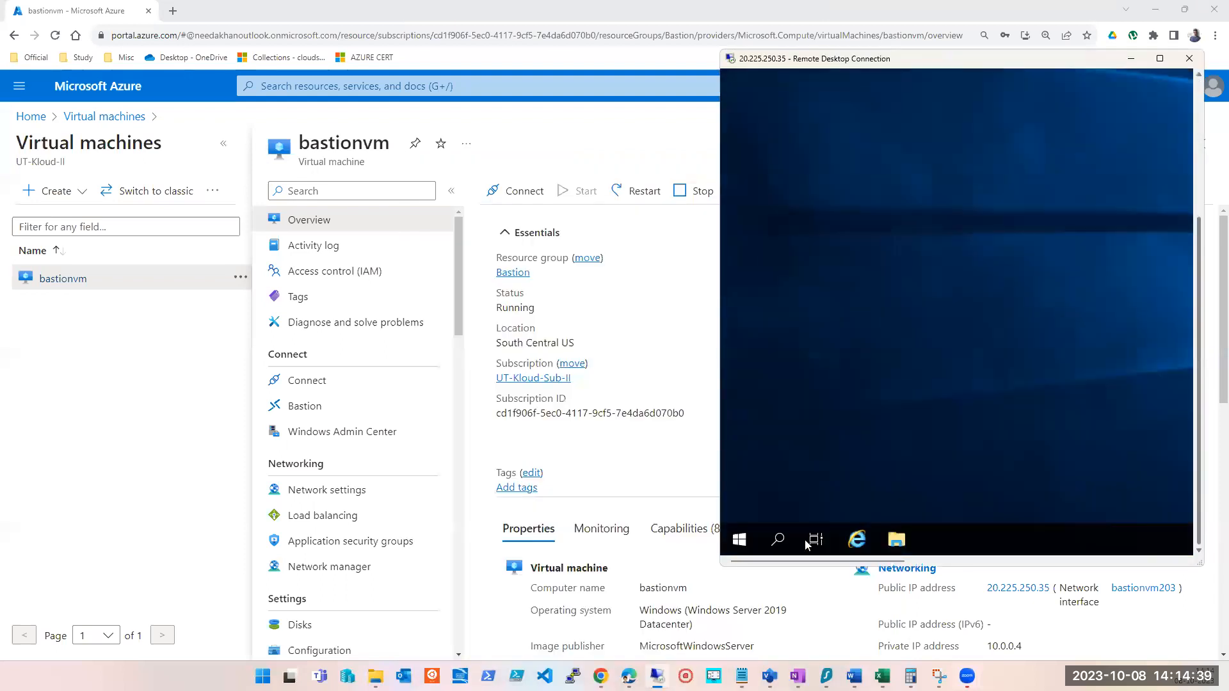
# Launch the Remote Desktop client on the remote server with mstsc and return the session to full screen.
pyautogui.rightClick(739, 539)
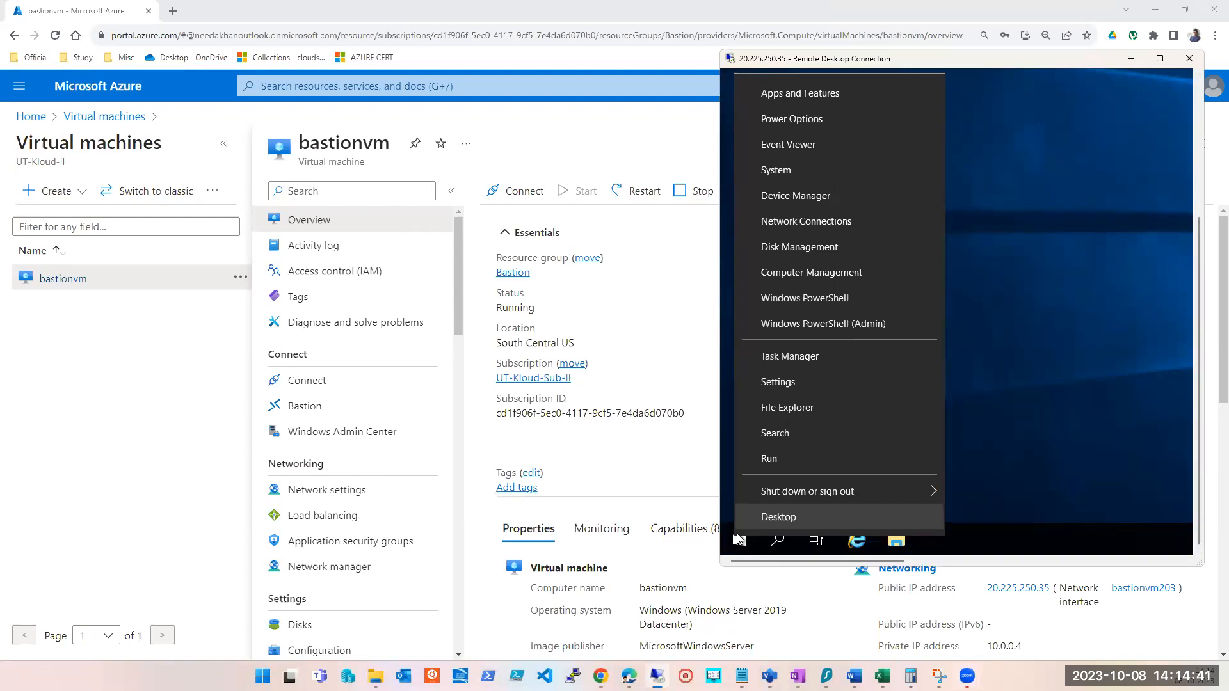
pyautogui.write('rdp')
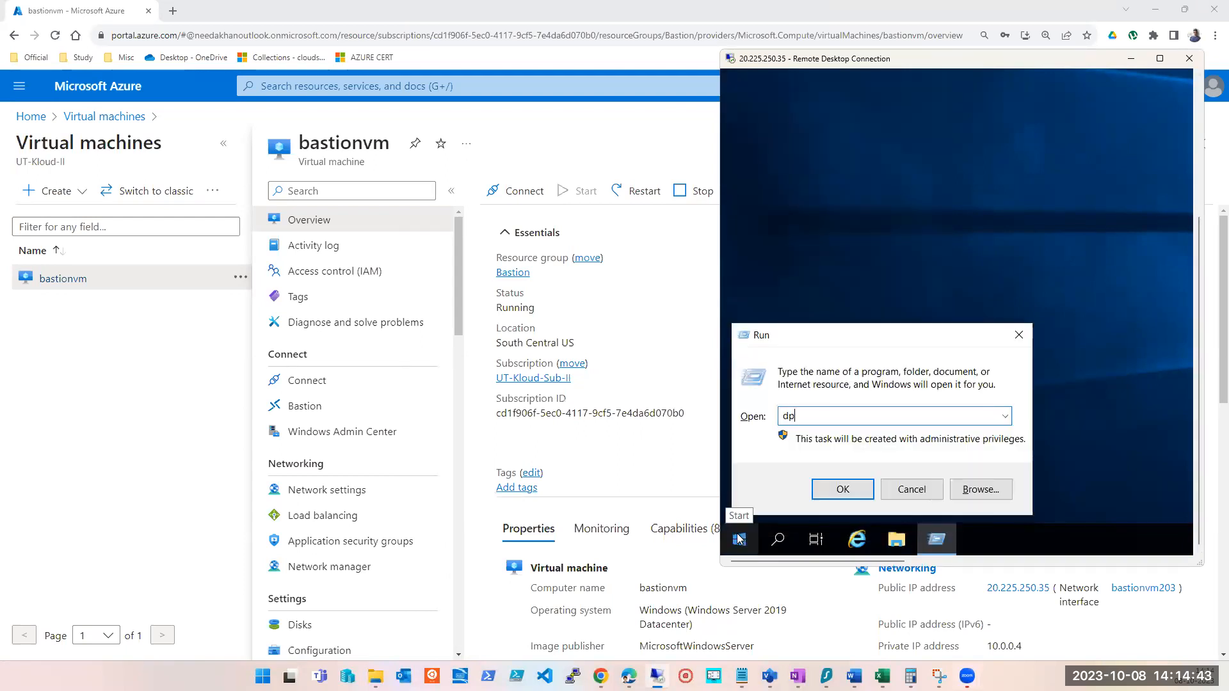
pyautogui.press('Return')
pyautogui.press('Return')
pyautogui.write('mstsc')
pyautogui.press('Return')
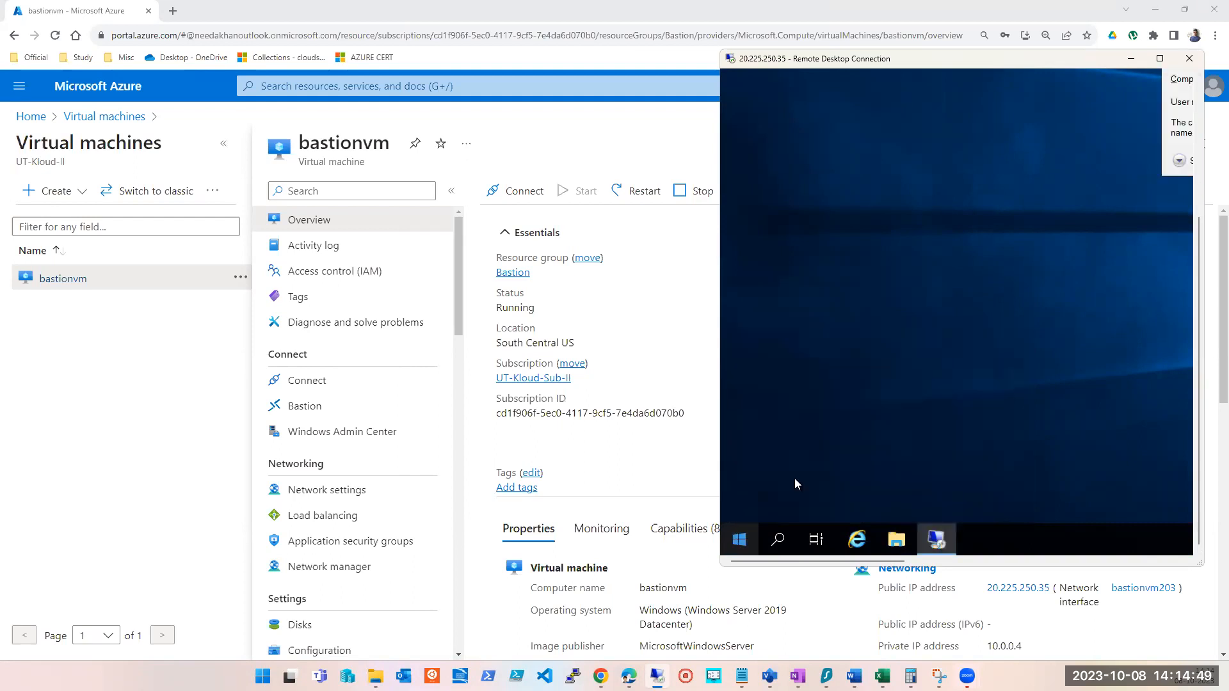
pyautogui.doubleClick(933, 64)
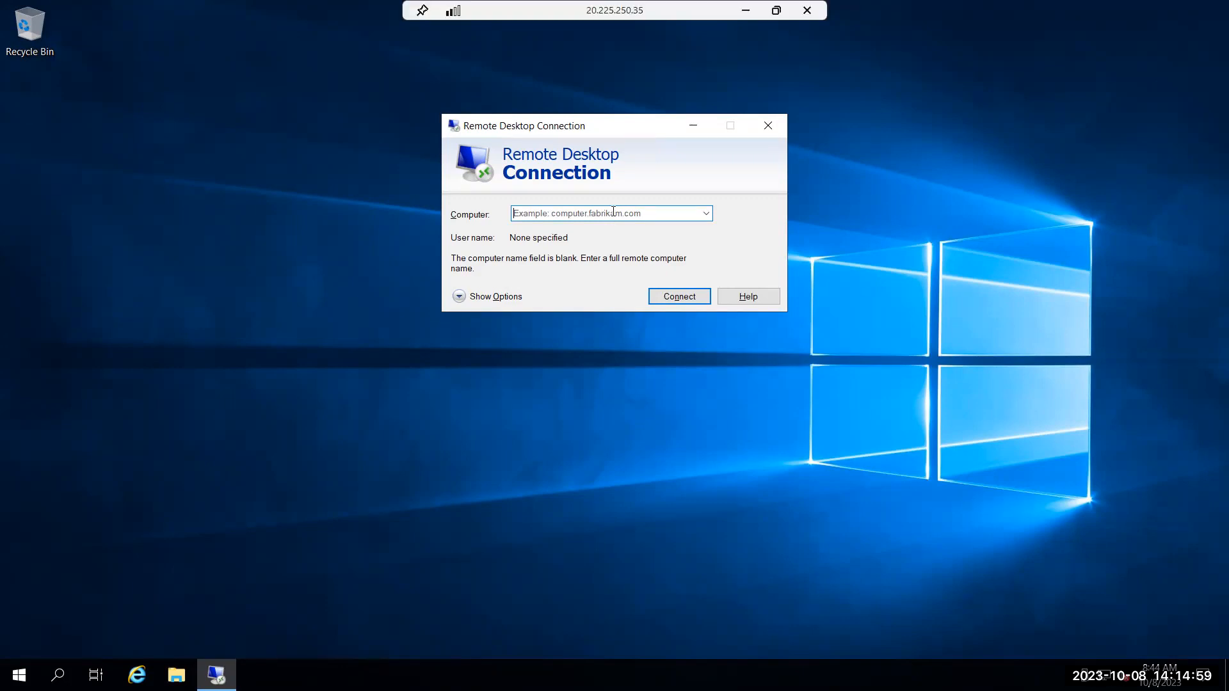
pyautogui.moveTo(547, 127); pyautogui.dragTo(340, 95)
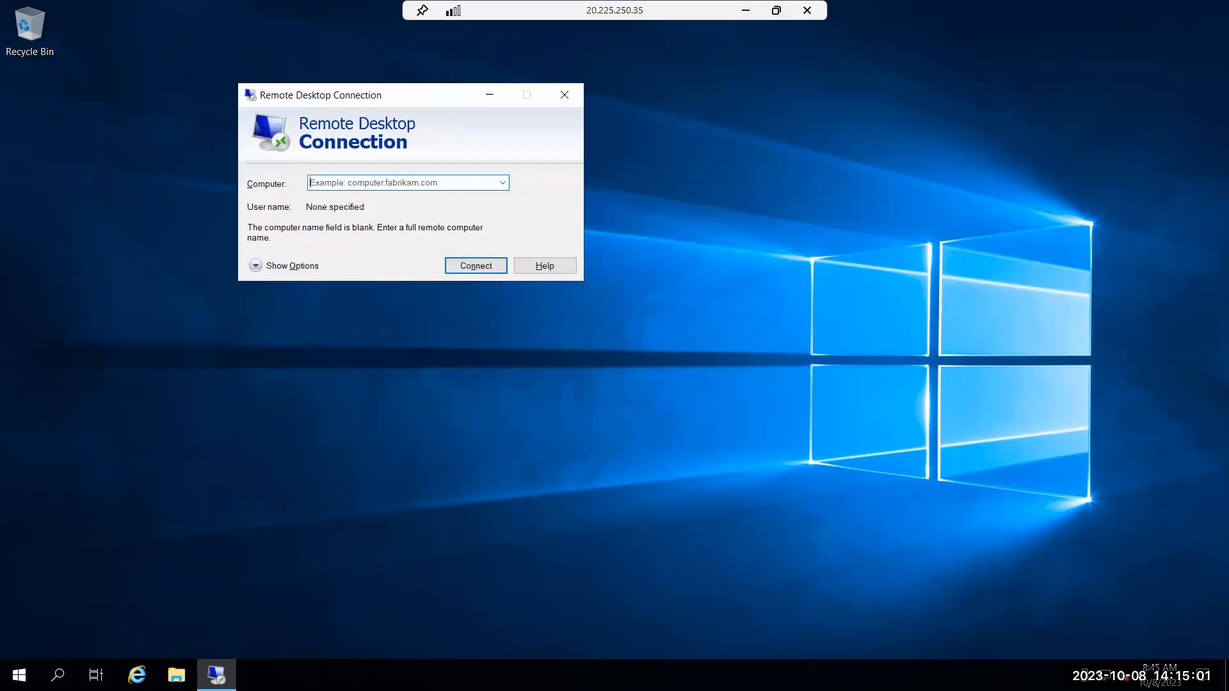
# Open a command prompt on the remote server and run ipconfig to examine its IP configuration.
pyautogui.rightClick(19, 675)
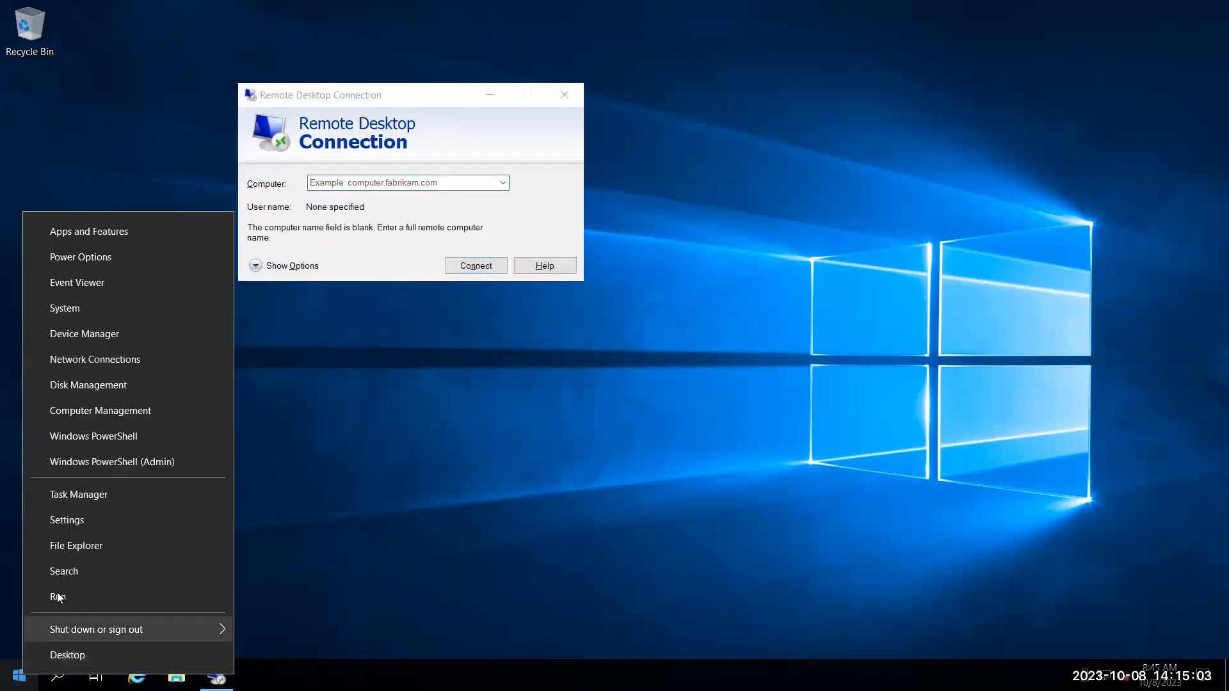
pyautogui.click(58, 597)
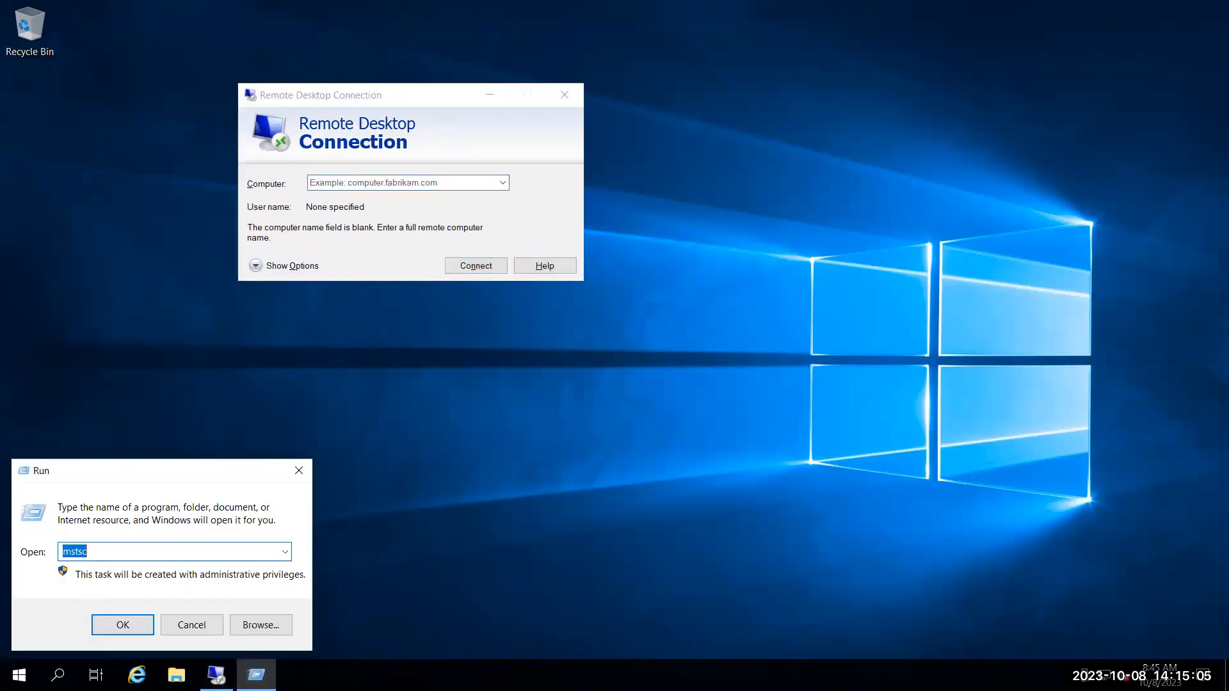
pyautogui.write('cmd')
pyautogui.press('Return')
pyautogui.write('ipconfig')
pyautogui.press('Return')
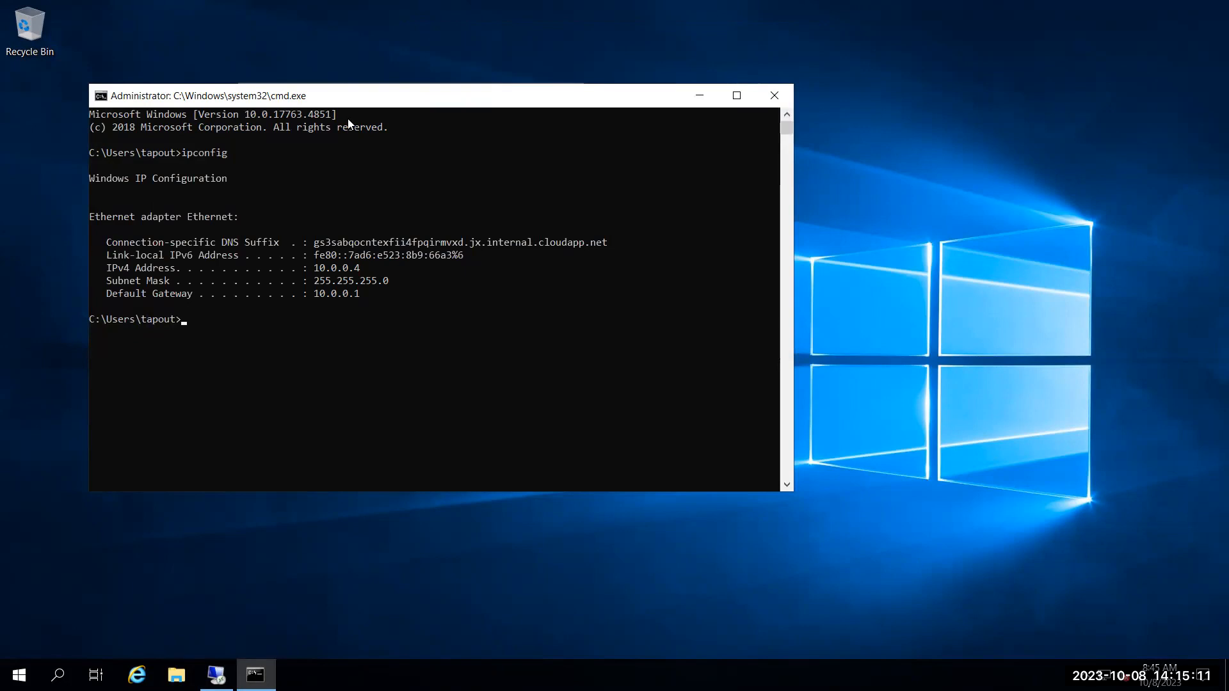
# Move the command prompt clear of the Remote Desktop Connection dialog, ping 10.0.1.4 and examine the replies.
pyautogui.moveTo(355, 95); pyautogui.dragTo(913, 103)
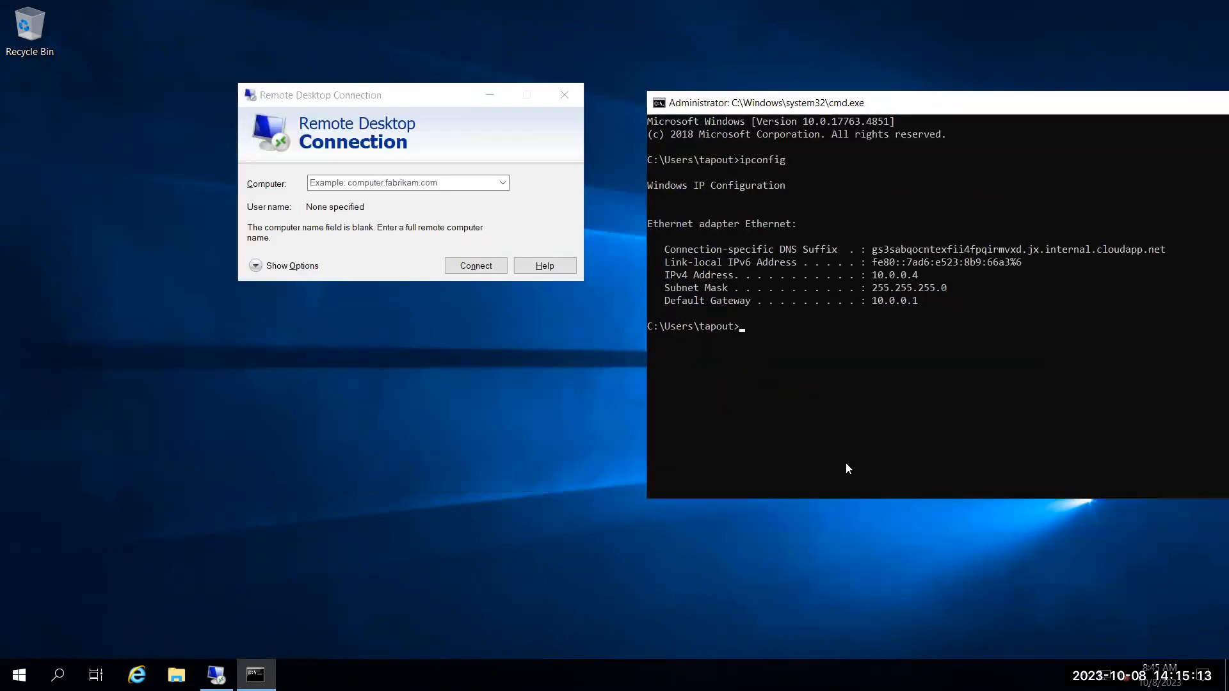
pyautogui.click(863, 398)
pyautogui.write('ping 10.0.1.4')
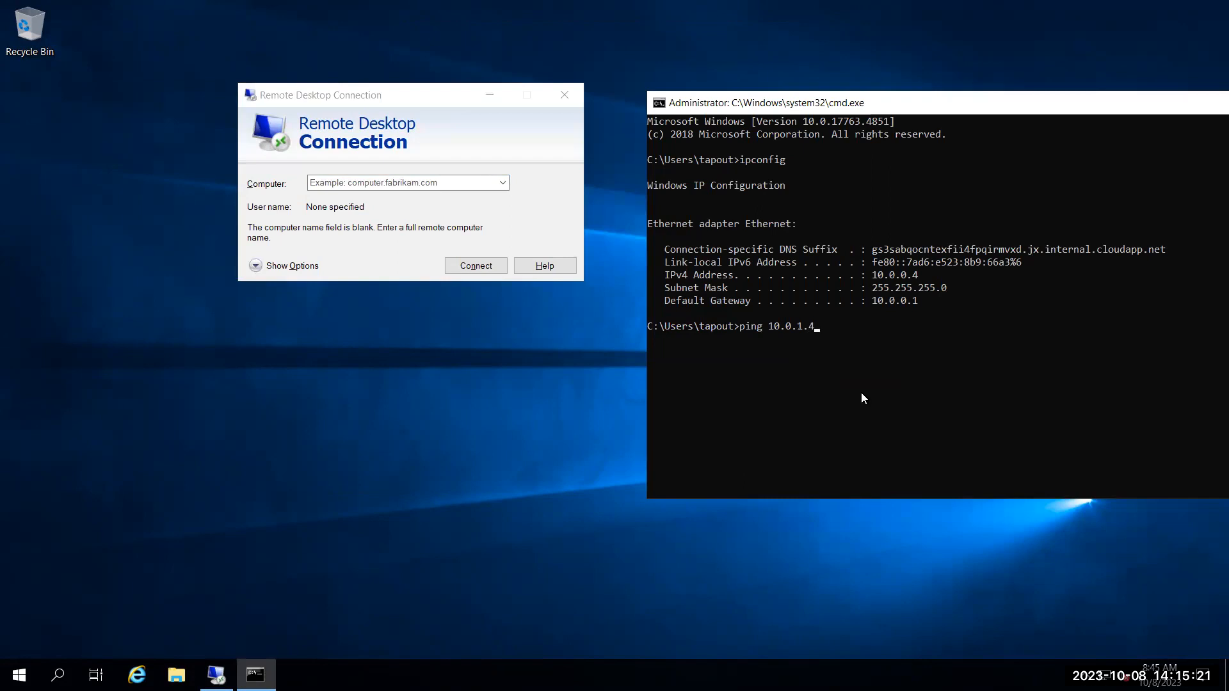
pyautogui.press('Return')
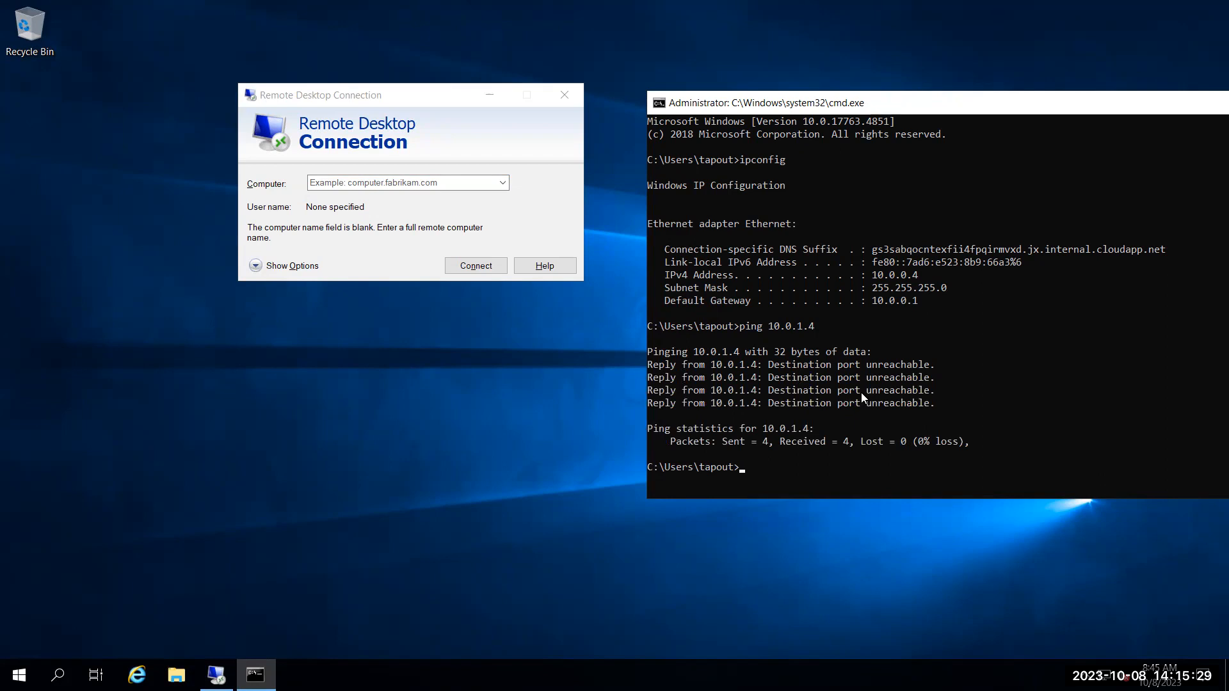
pyautogui.click(794, 366)
pyautogui.click(772, 441)
pyautogui.click(777, 491)
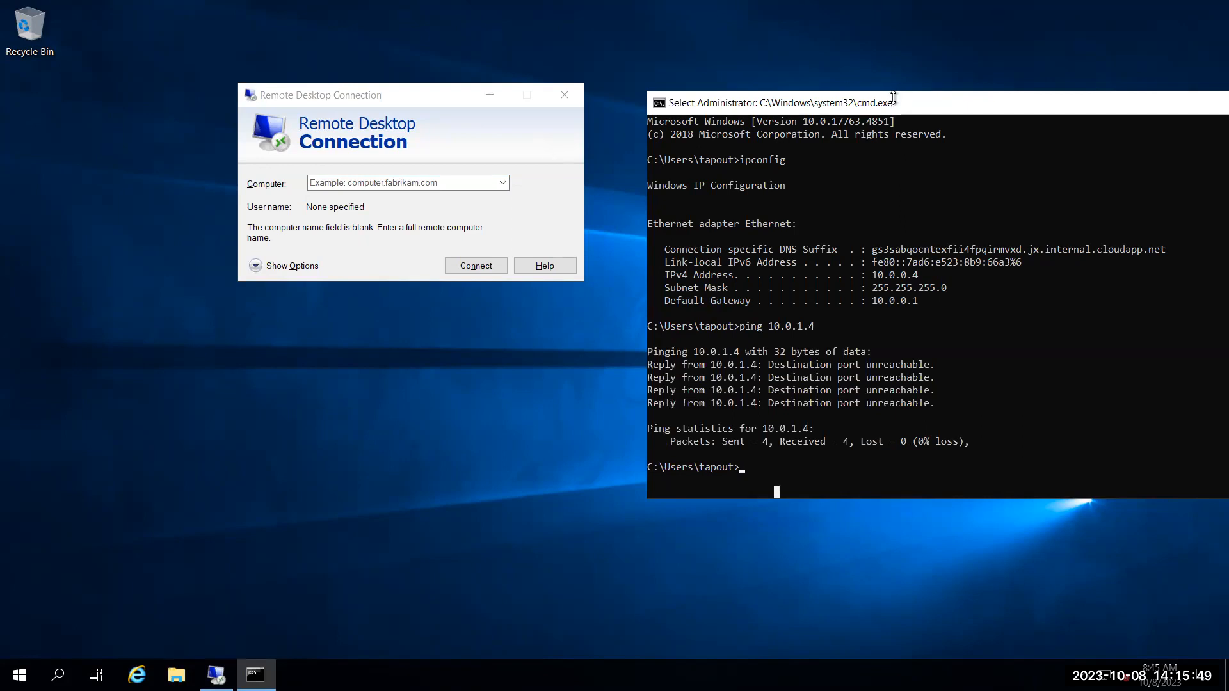
# Move the command prompt back towards the middle of the remote desktop and end the session with the logoff command.
pyautogui.moveTo(892, 103); pyautogui.dragTo(733, 171)
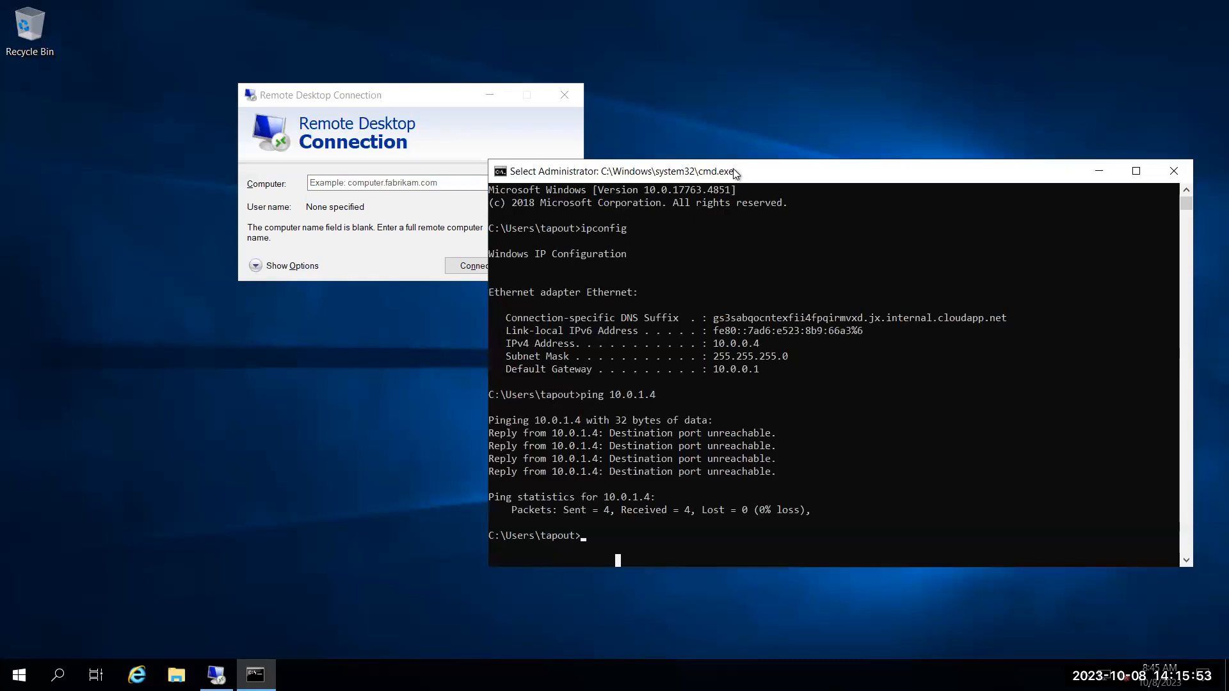
pyautogui.moveTo(734, 172); pyautogui.dragTo(522, 138)
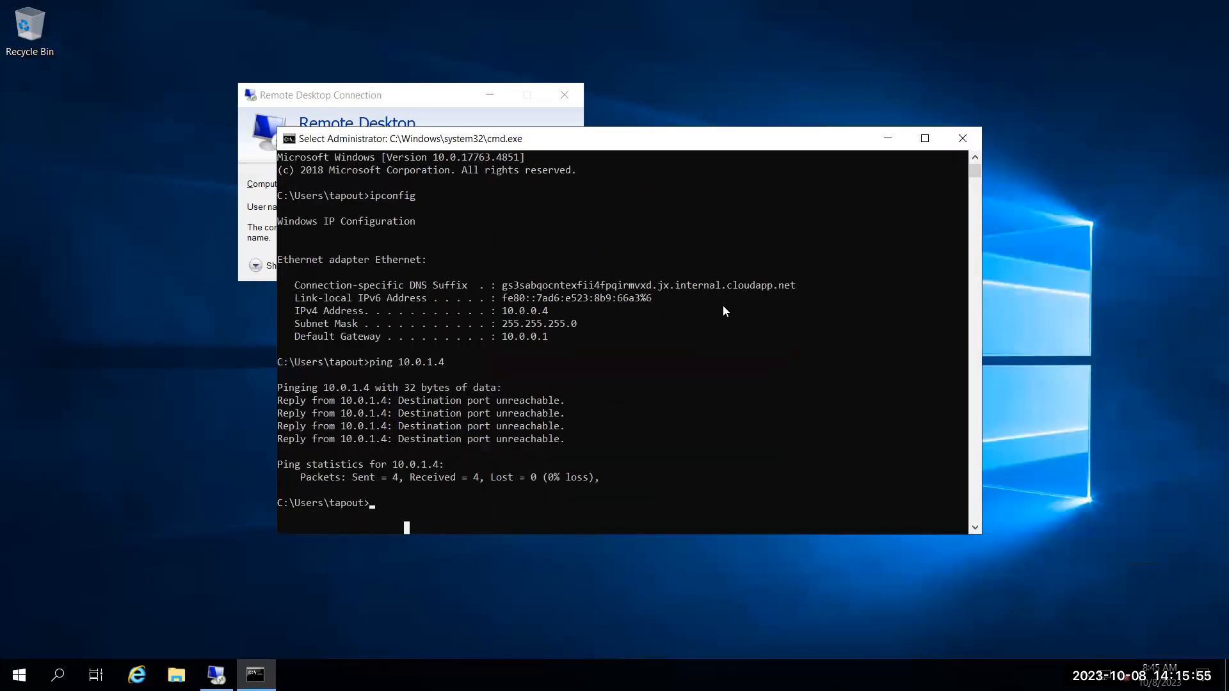
pyautogui.click(723, 307)
pyautogui.write('logoff')
pyautogui.press('Return')
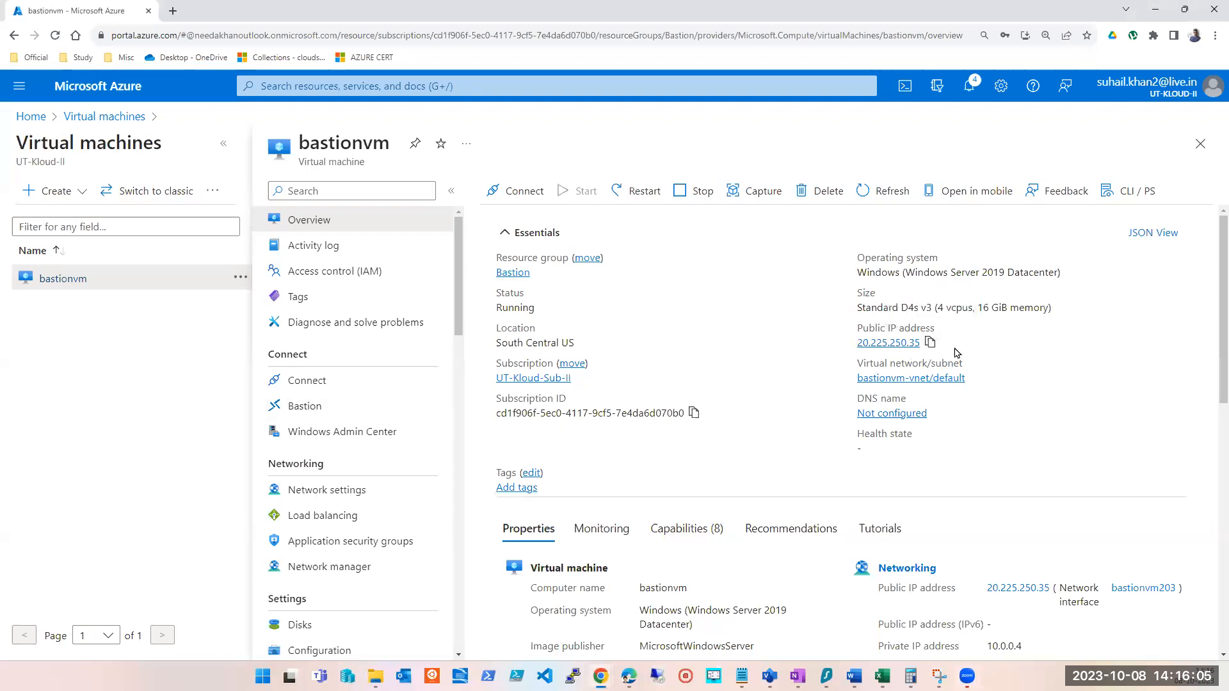
# Stop the bastionvm virtual machine, refreshing its overview, and close the leftover Remote Desktop Connection window.
pyautogui.click(702, 190)
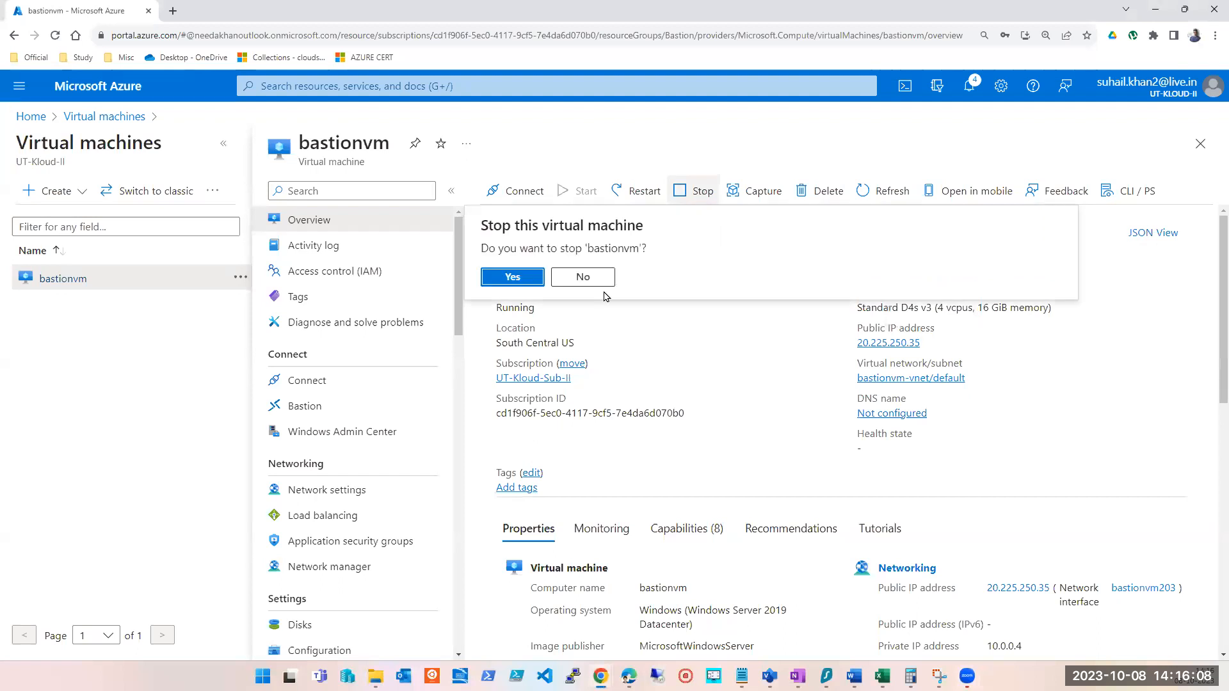
pyautogui.click(494, 277)
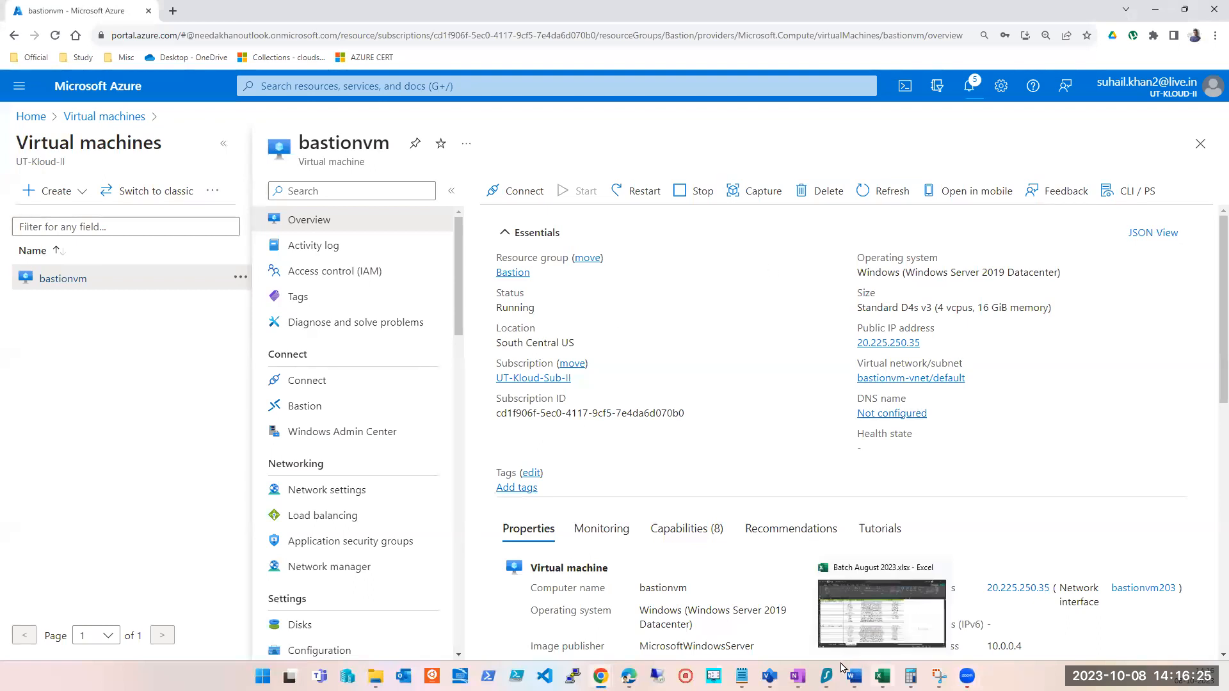
pyautogui.click(770, 676)
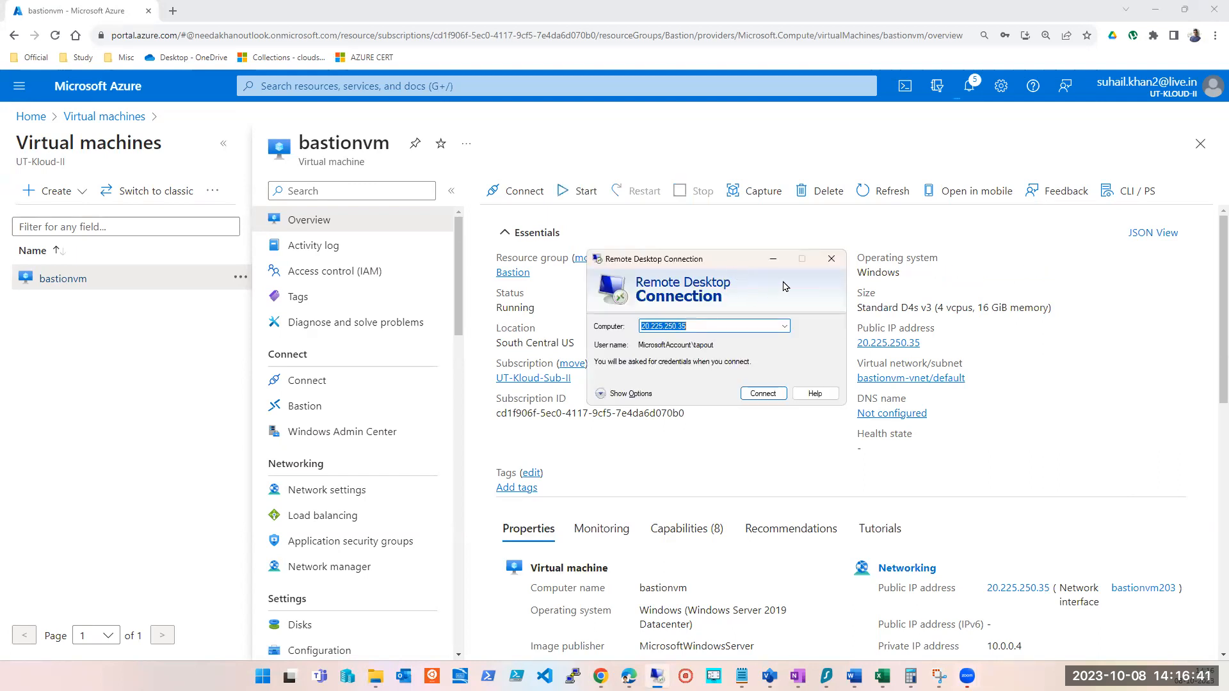
pyautogui.click(827, 260)
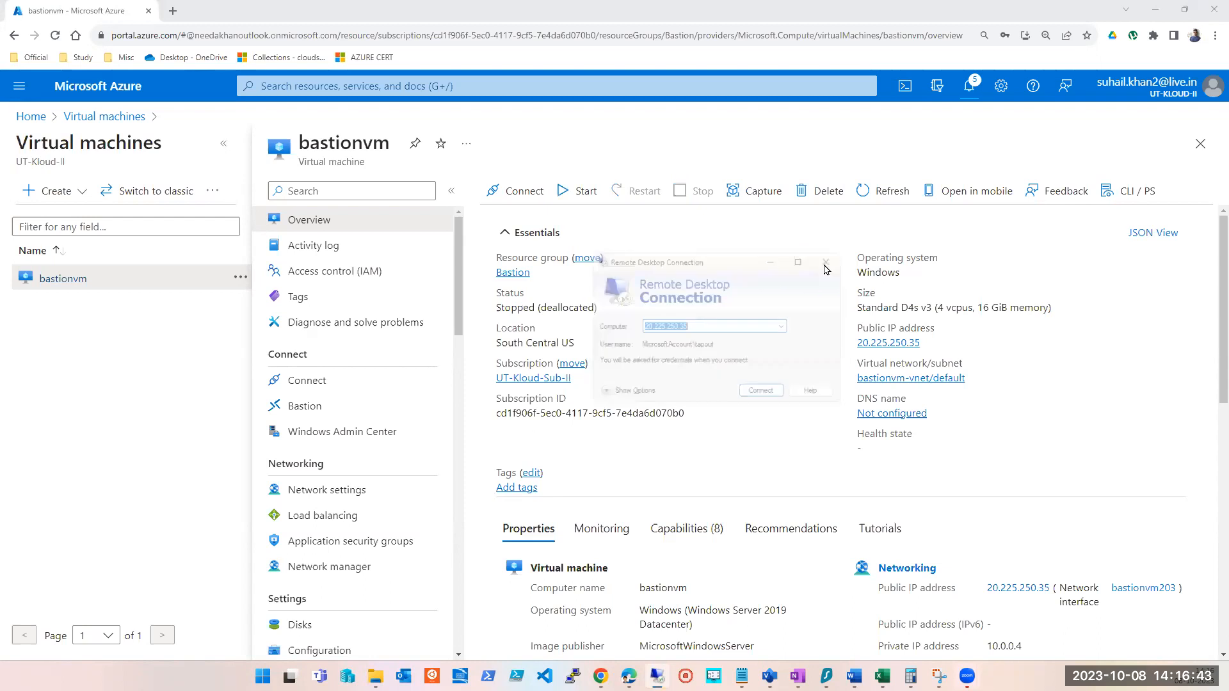
pyautogui.click(884, 194)
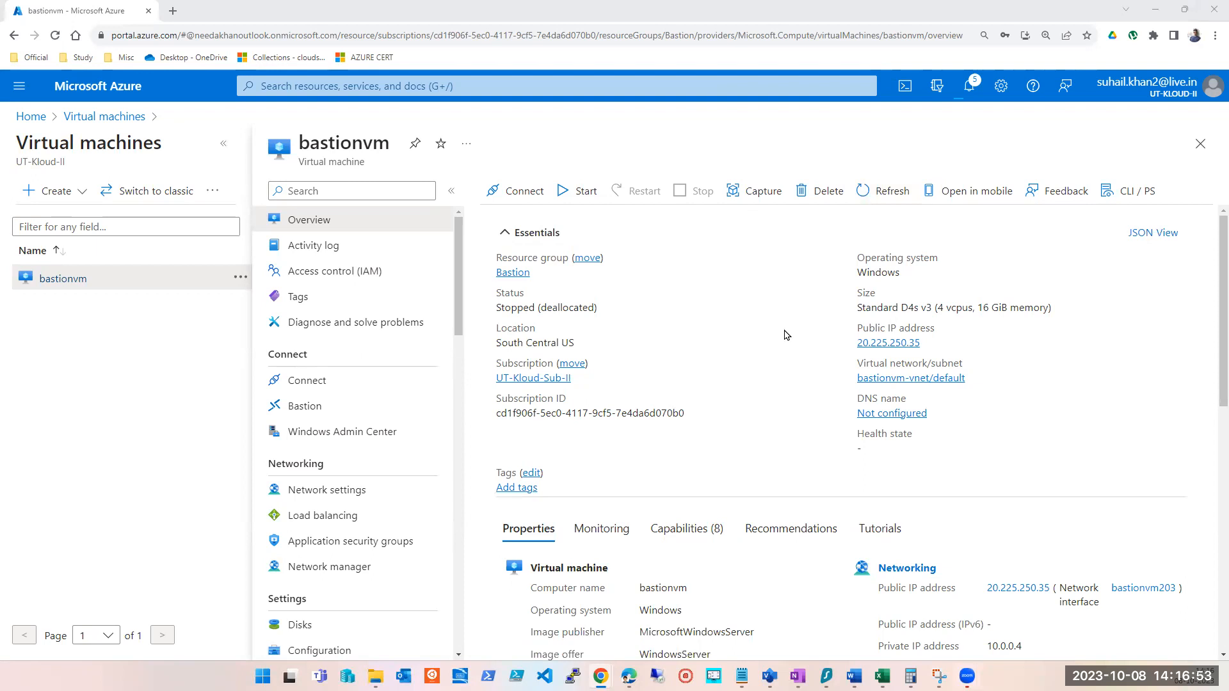
pyautogui.click(882, 192)
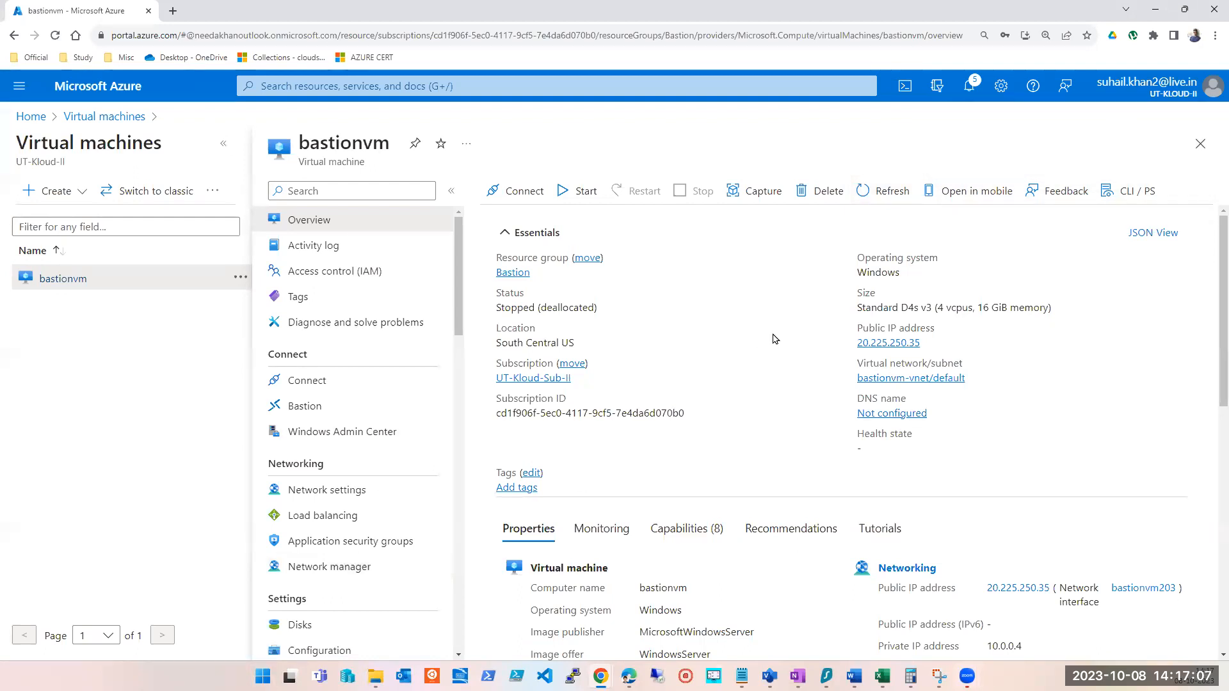
# Dissociate the public IP address bastionvm-ip from bastionvm's network interface bastionvm203 and dismiss the notifications.
pyautogui.click(314, 491)
pyautogui.click(227, 147)
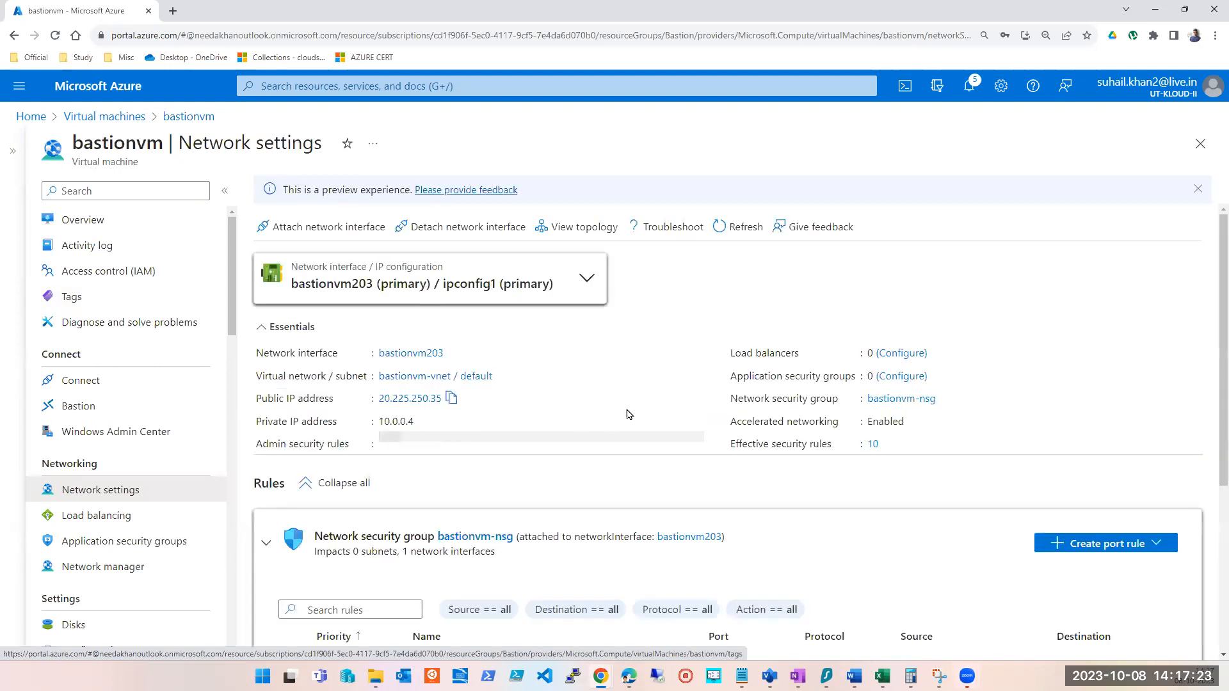
pyautogui.click(394, 404)
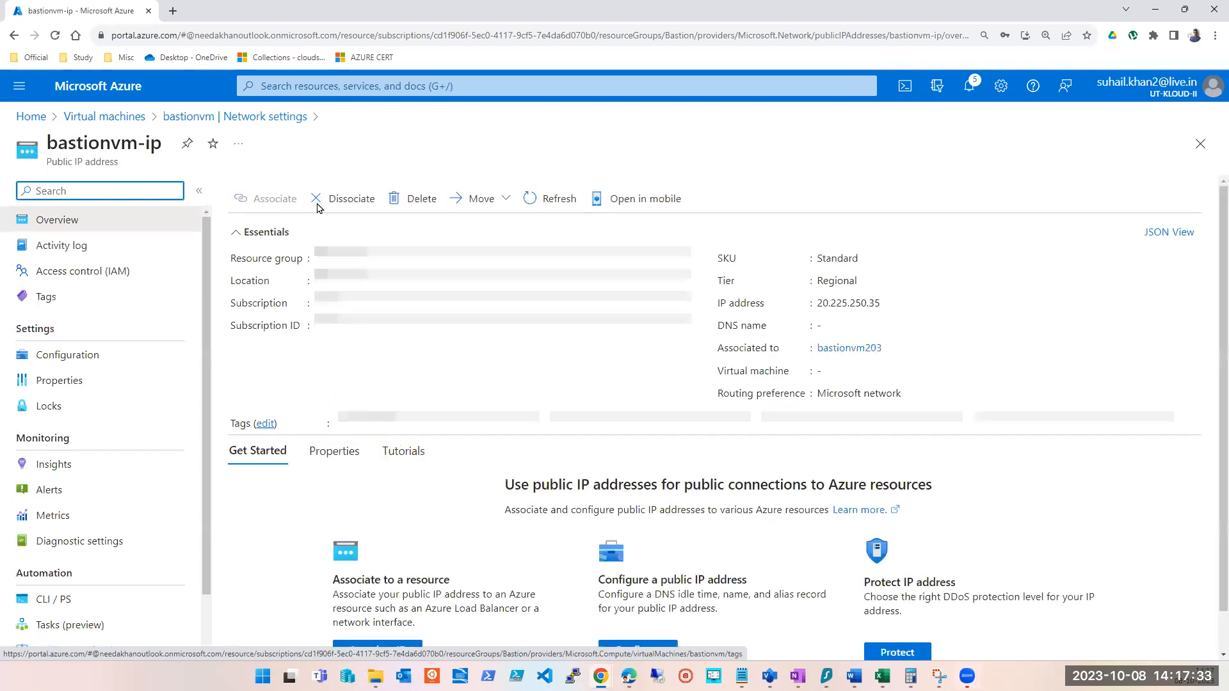
pyautogui.click(342, 200)
pyautogui.click(706, 481)
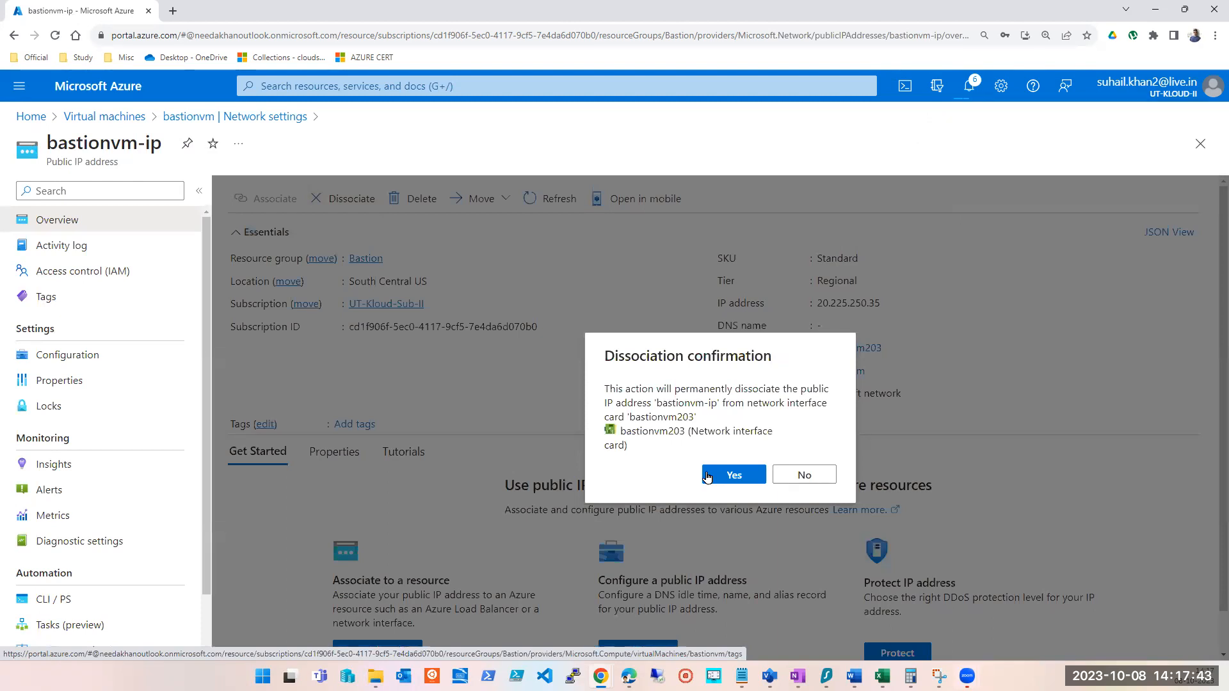
pyautogui.click(717, 477)
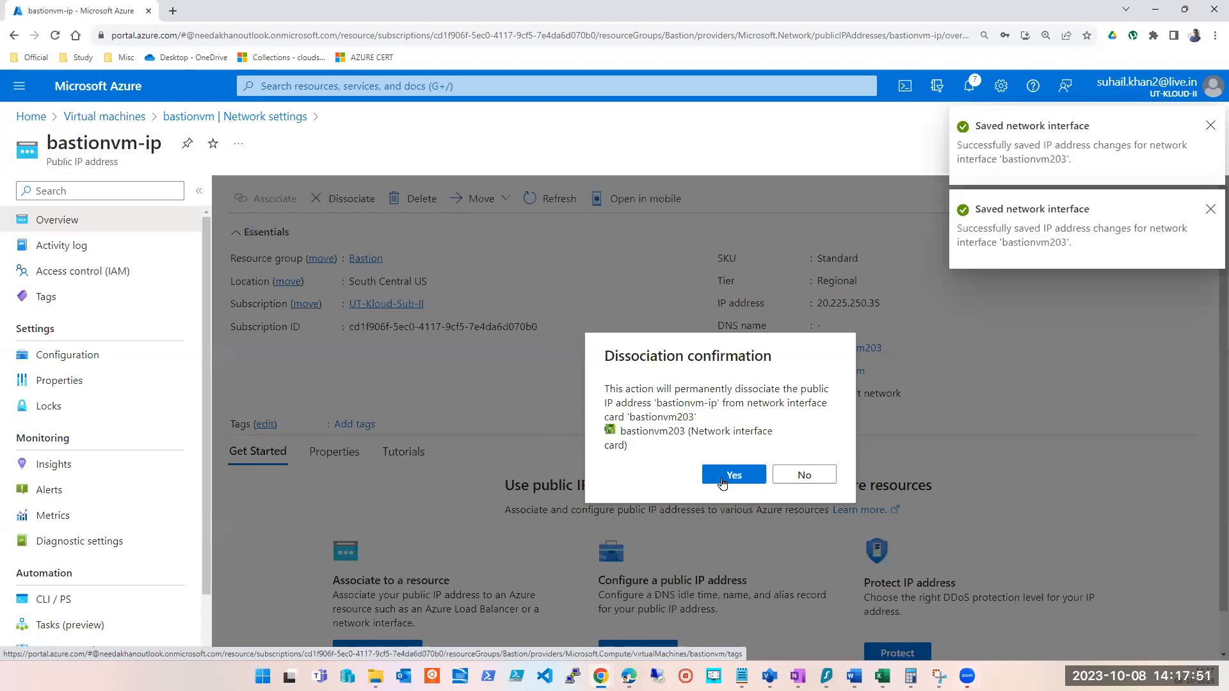
pyautogui.click(805, 476)
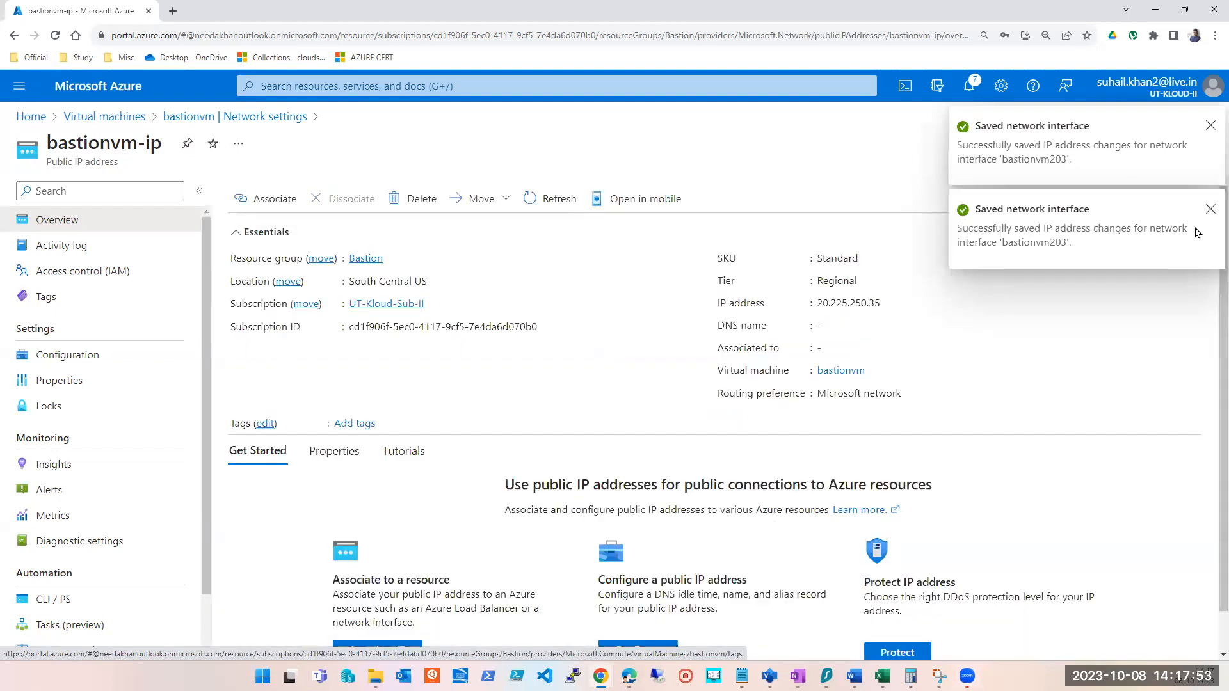
pyautogui.click(1207, 127)
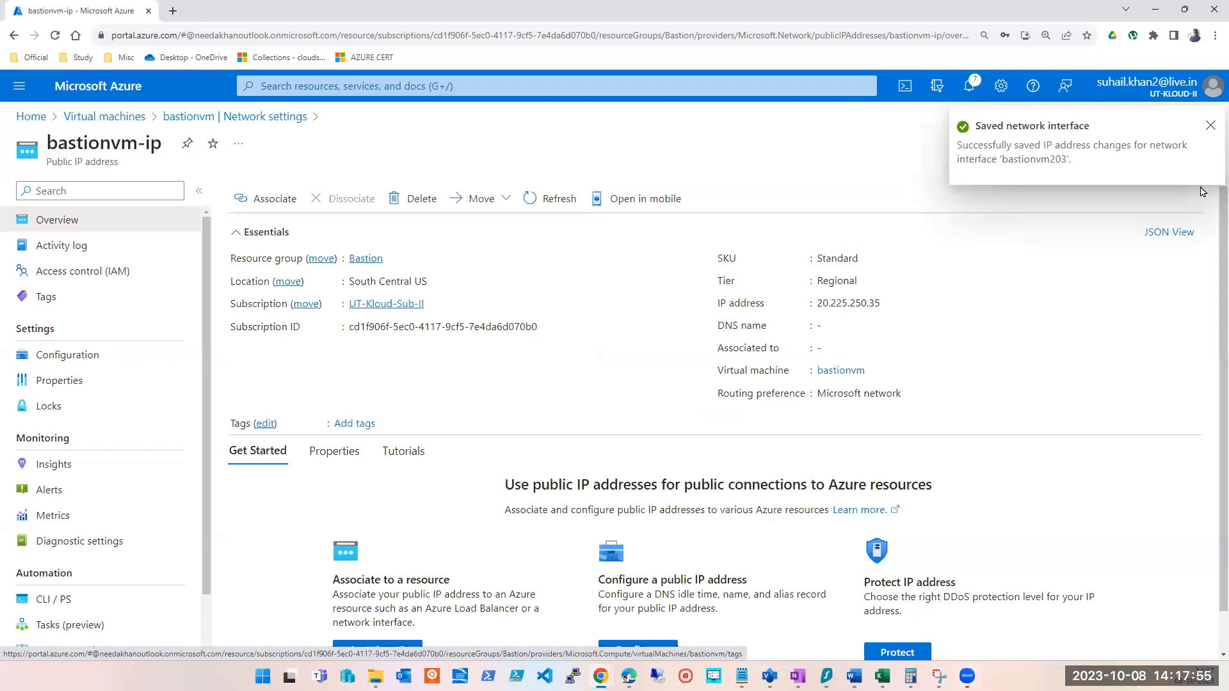
pyautogui.click(1209, 126)
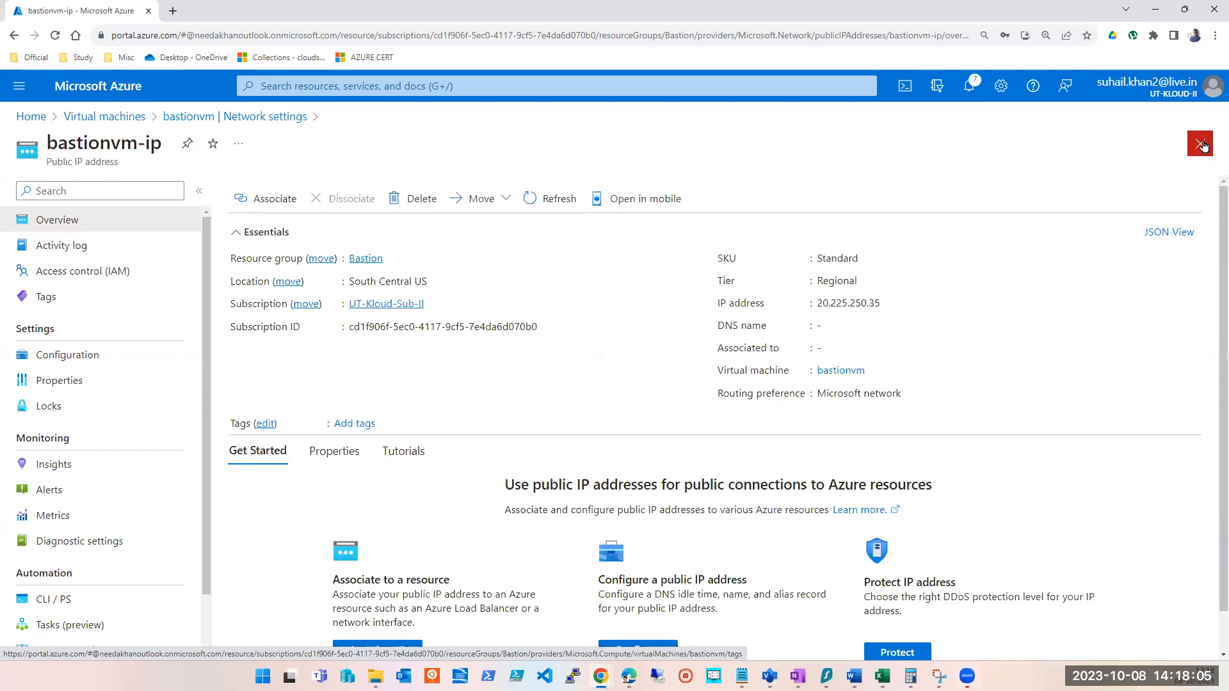
# Return to the virtual machines list, refresh it to check bastionvm's public IP address, and reopen bastionvm's overview.
pyautogui.click(1203, 144)
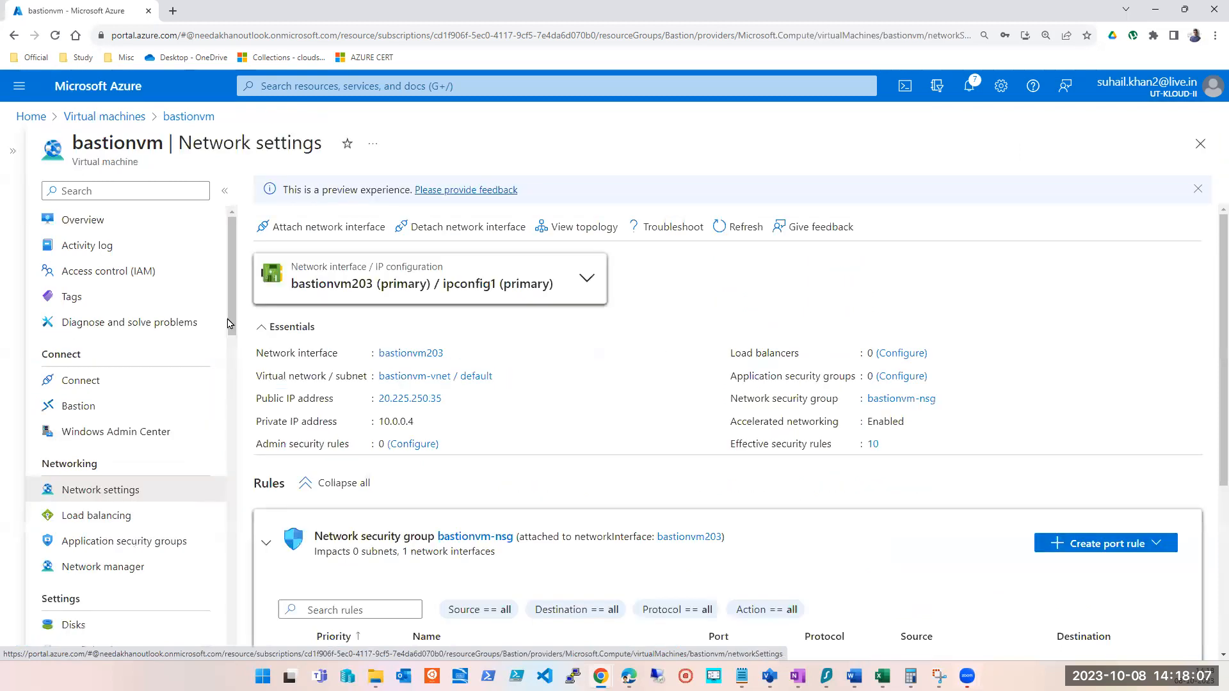
pyautogui.click(1200, 144)
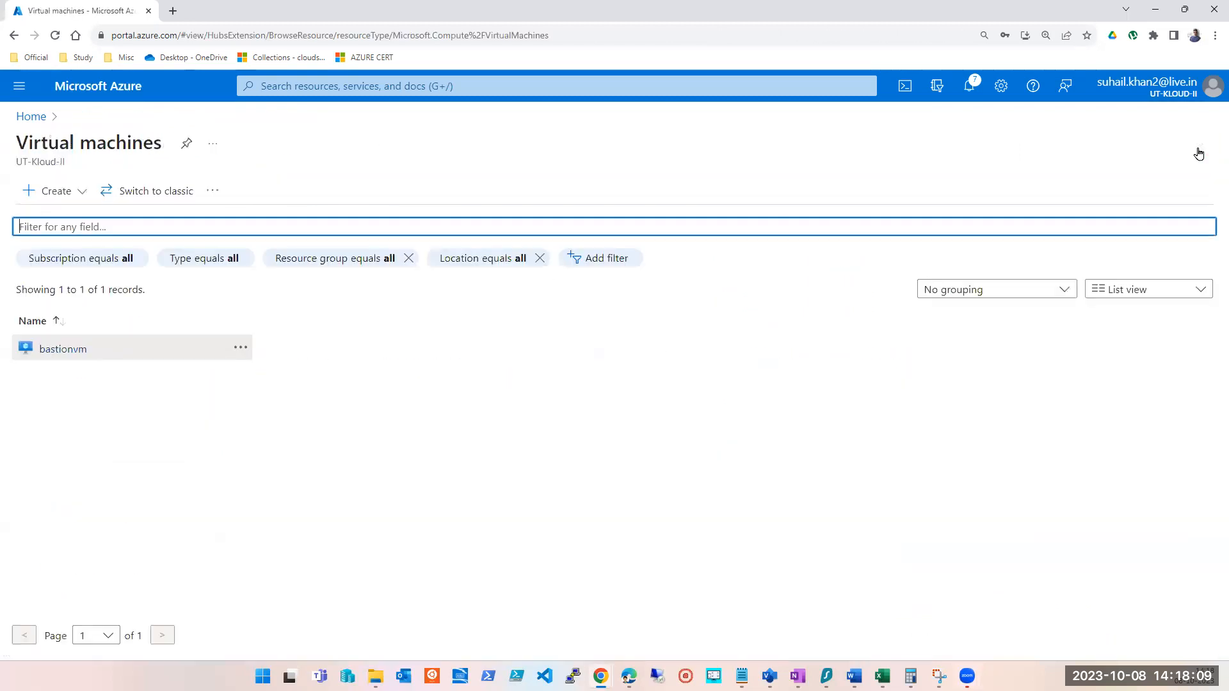
pyautogui.click(439, 191)
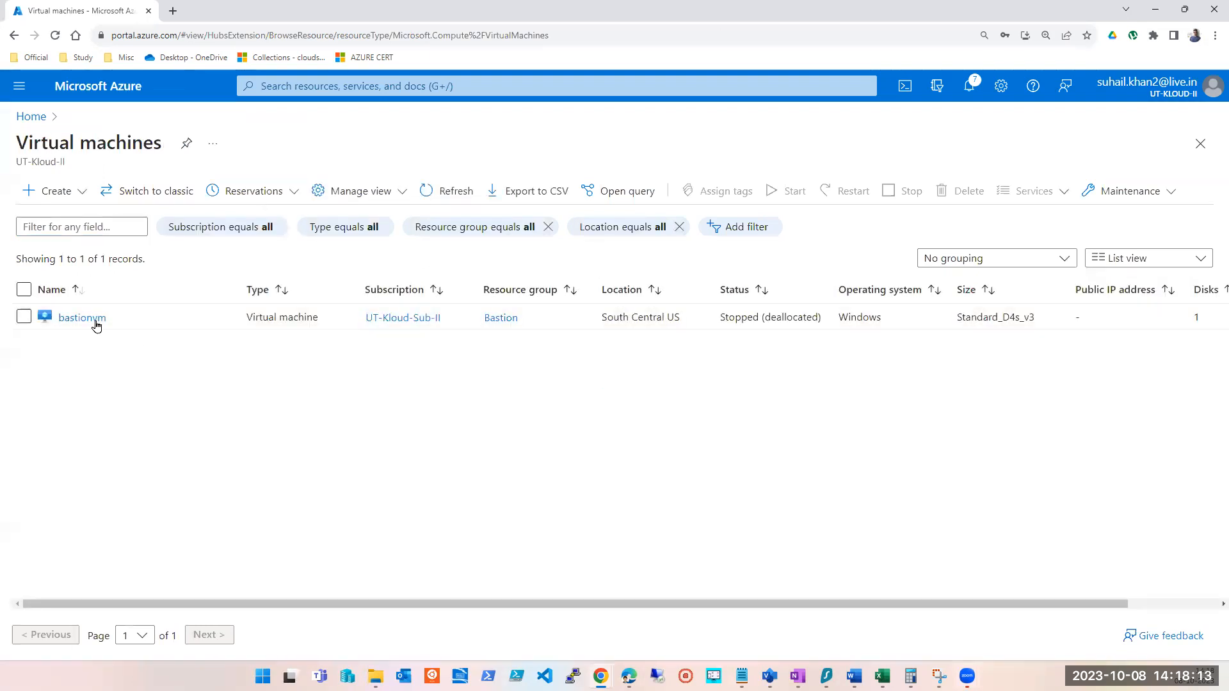
pyautogui.click(91, 320)
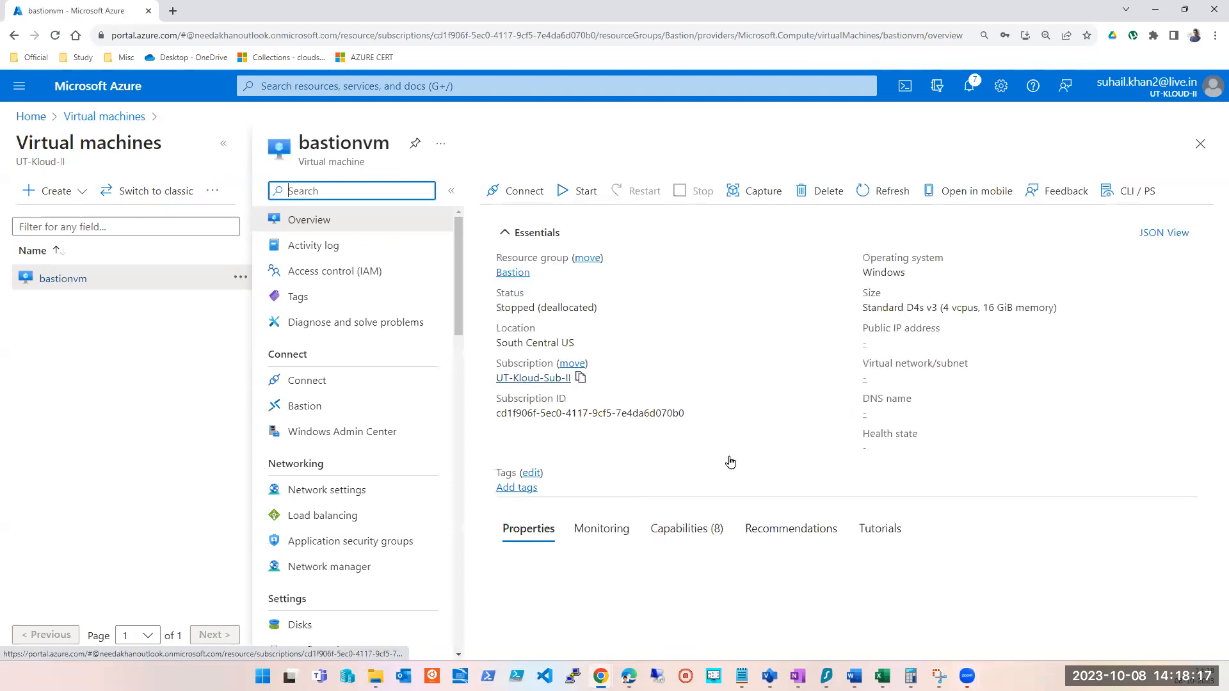
# Start the bastionvm virtual machine and refresh its overview.
pyautogui.click(565, 189)
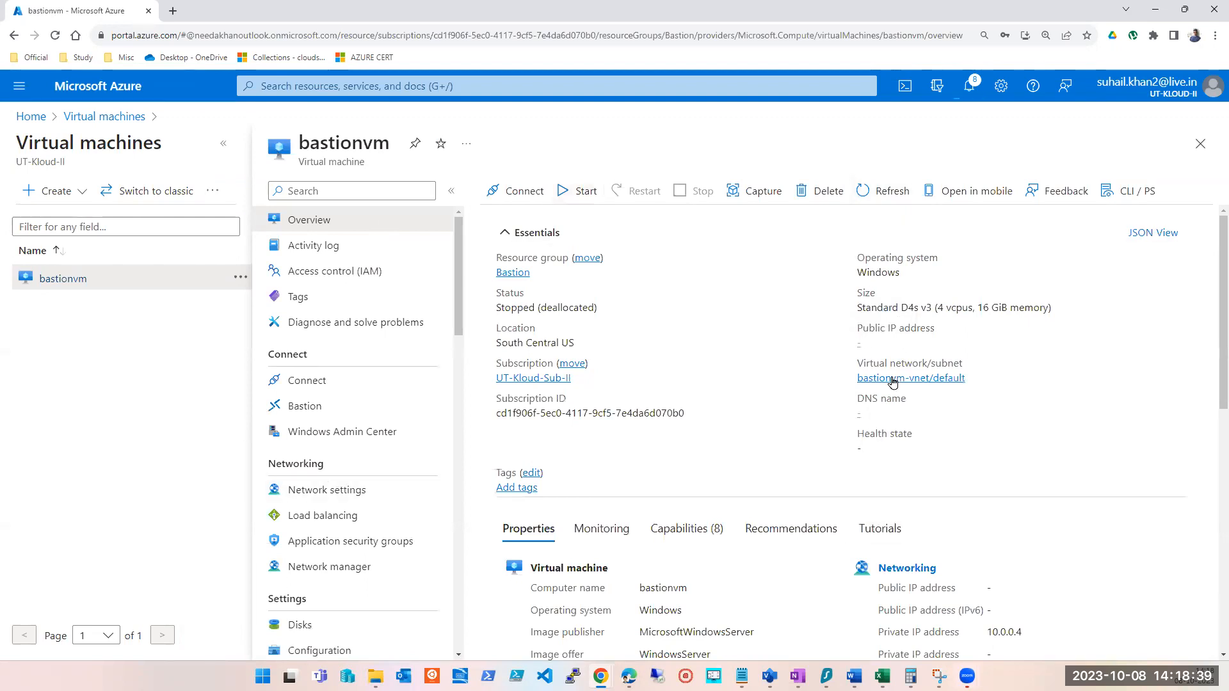
pyautogui.click(872, 190)
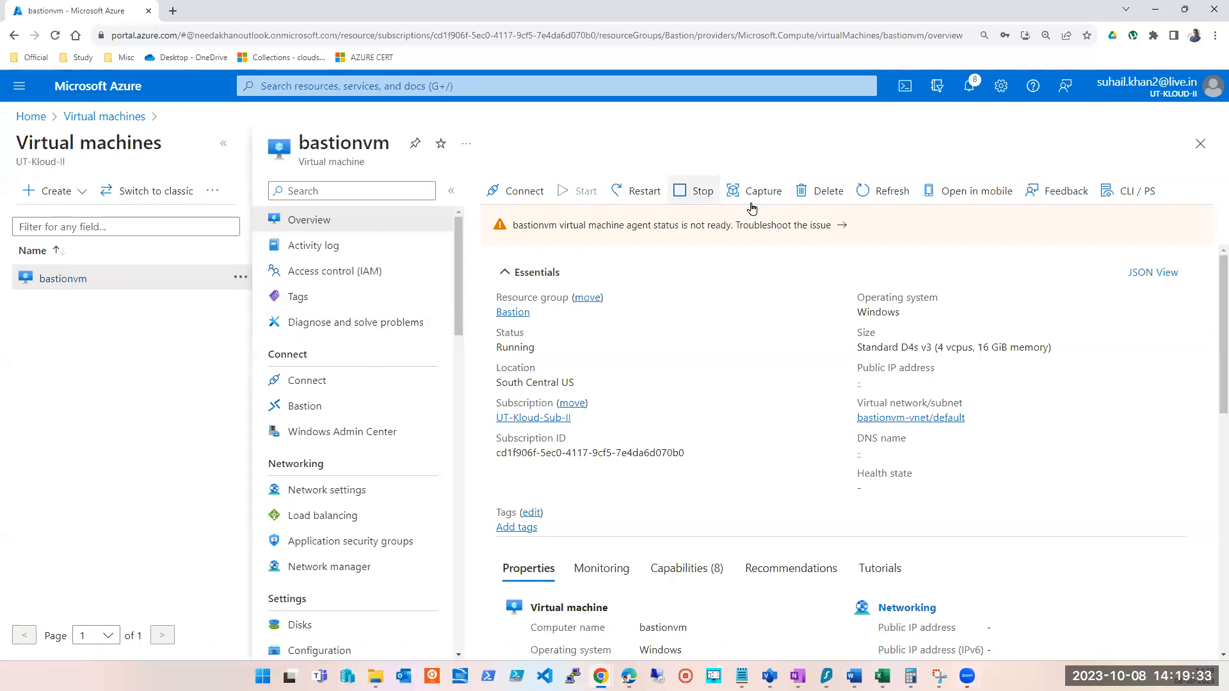
pyautogui.click(861, 192)
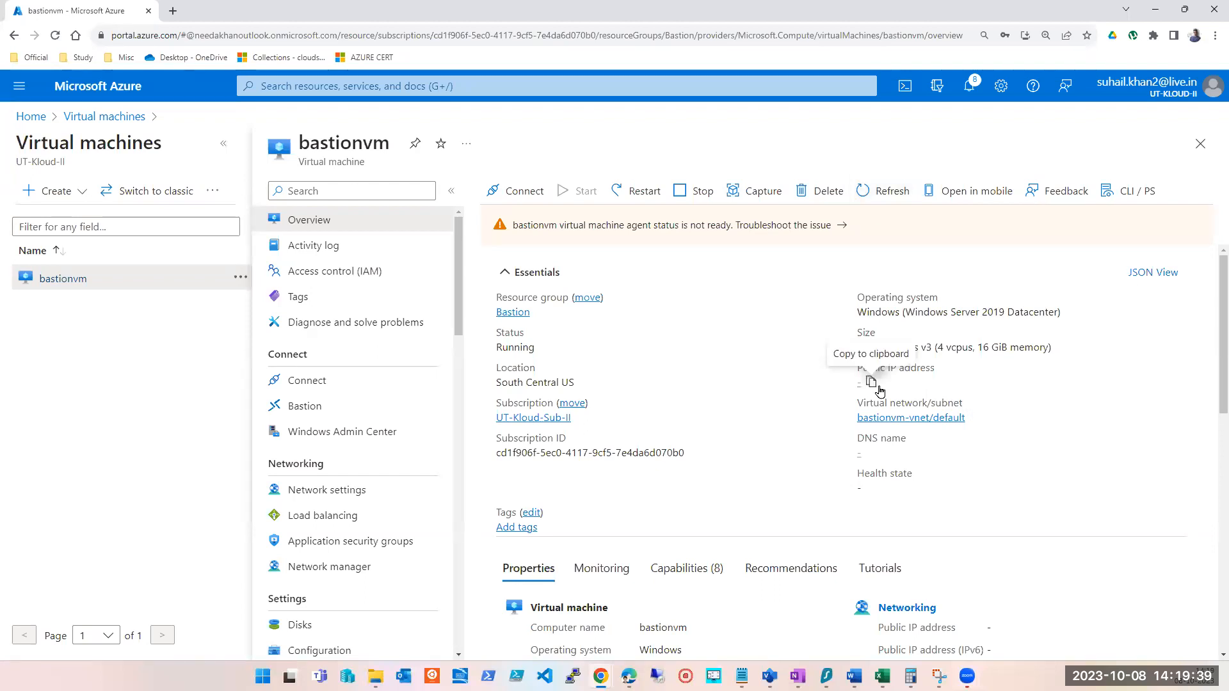
# Open bastionvm's Connect page and review the IP address choices, keeping the private IP address 10.0.0.4.
pyautogui.click(306, 384)
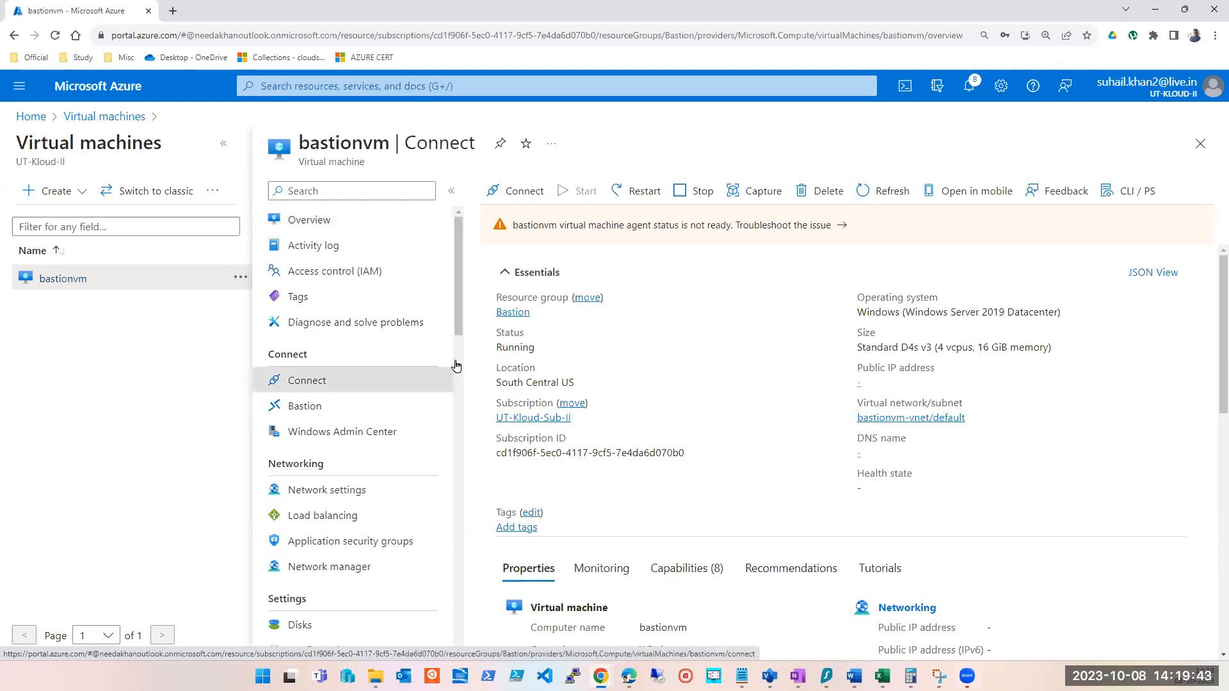
pyautogui.click(221, 147)
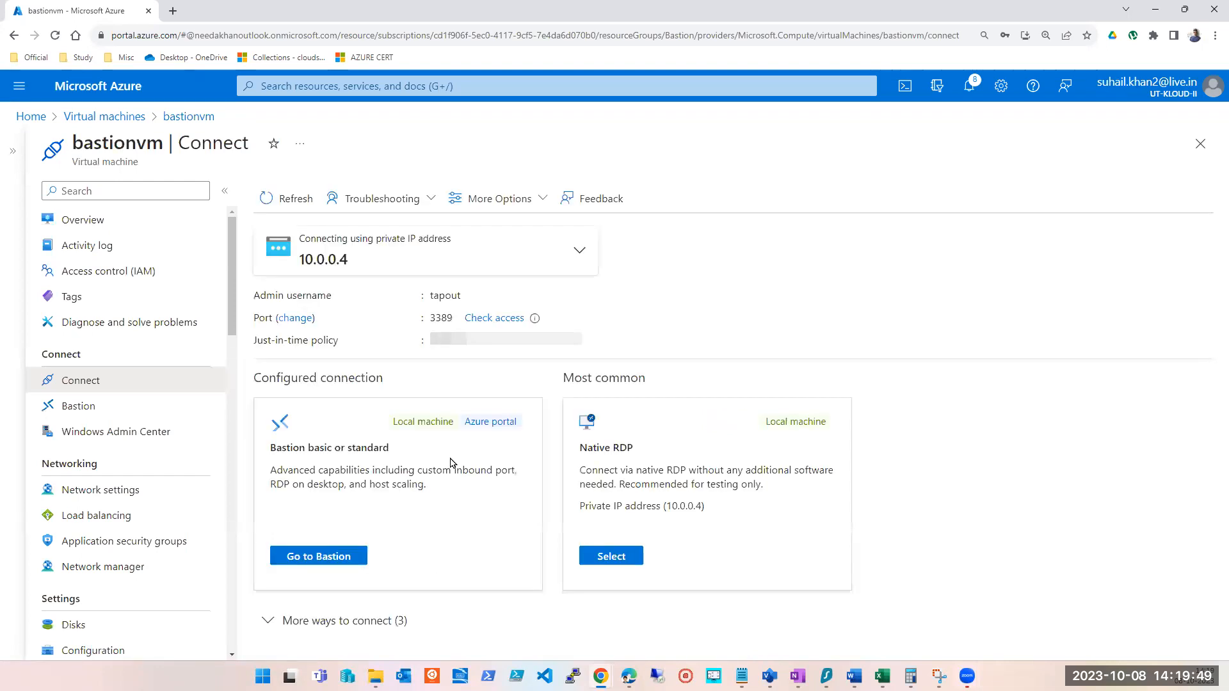
pyautogui.click(579, 255)
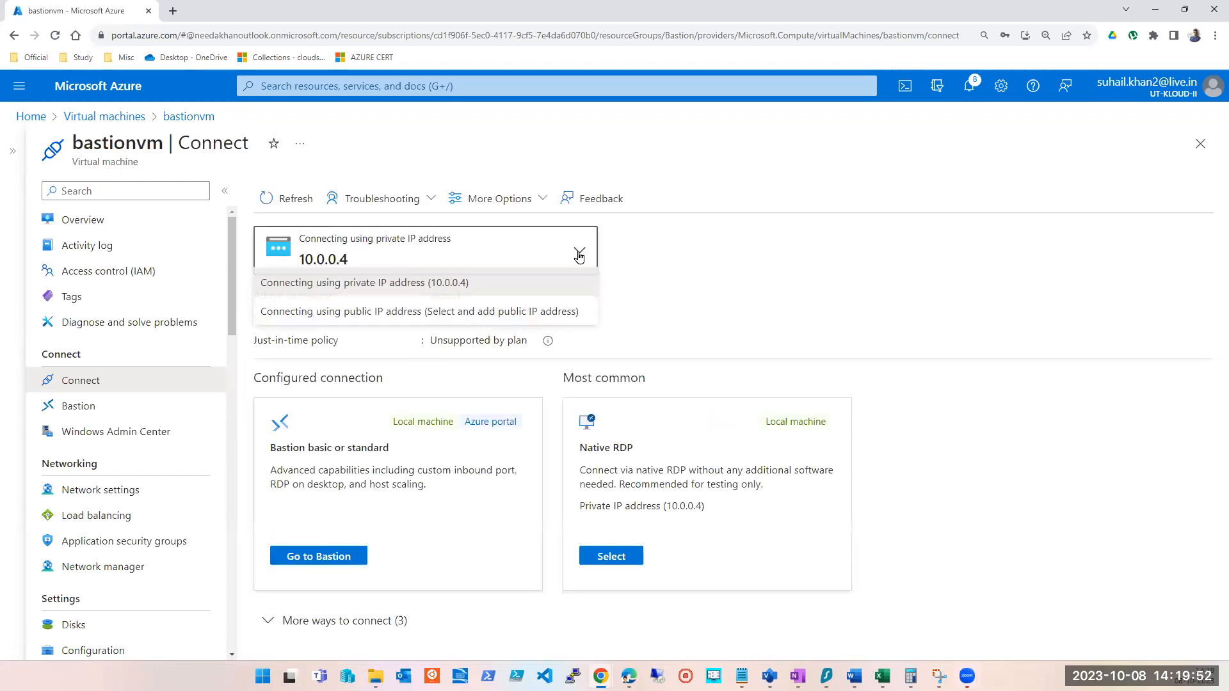
pyautogui.click(421, 292)
pyautogui.moveTo(422, 259)
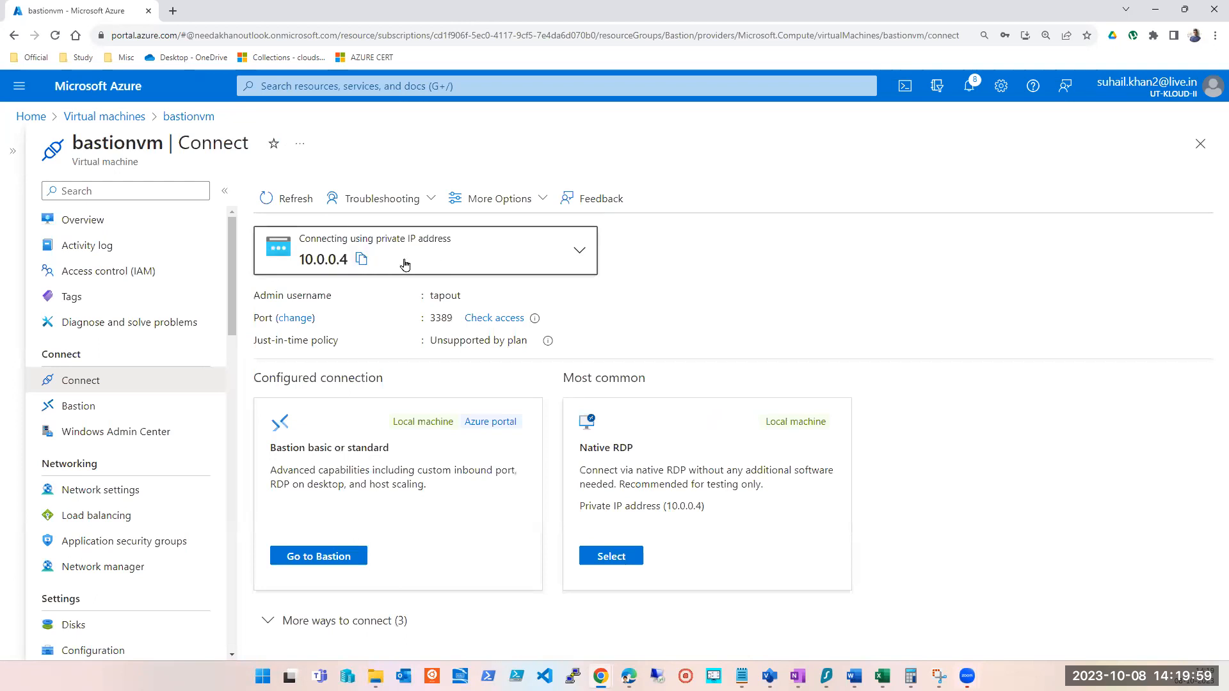
pyautogui.click(580, 256)
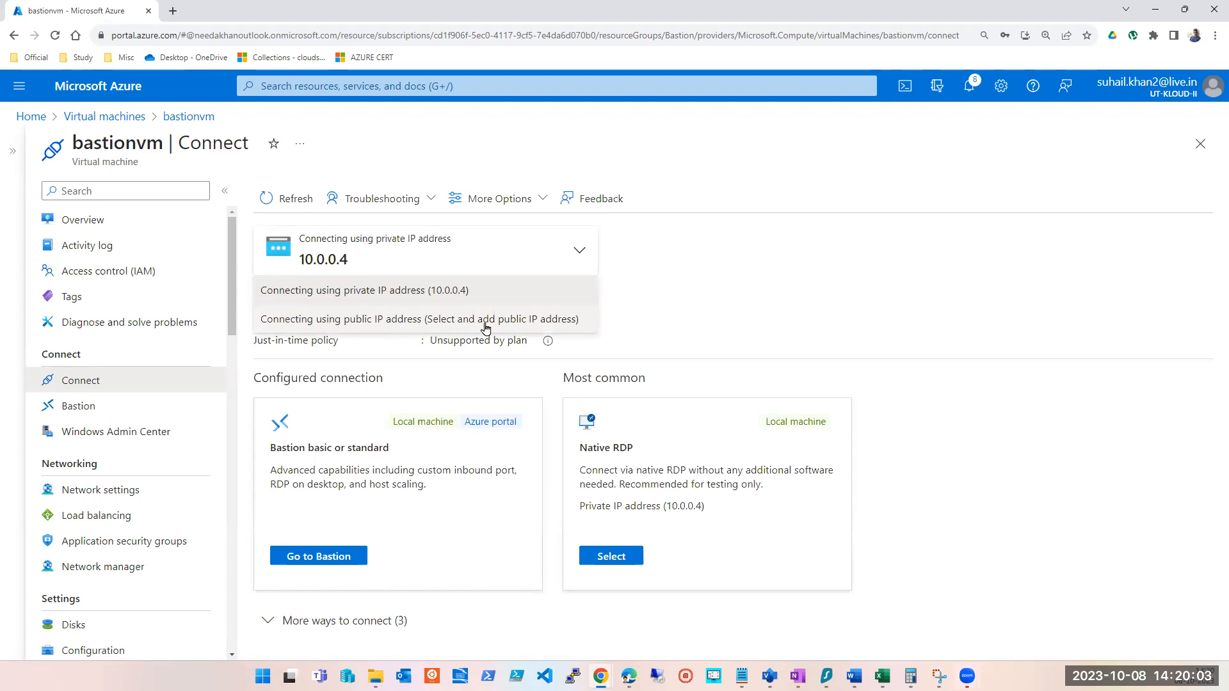
pyautogui.click(721, 283)
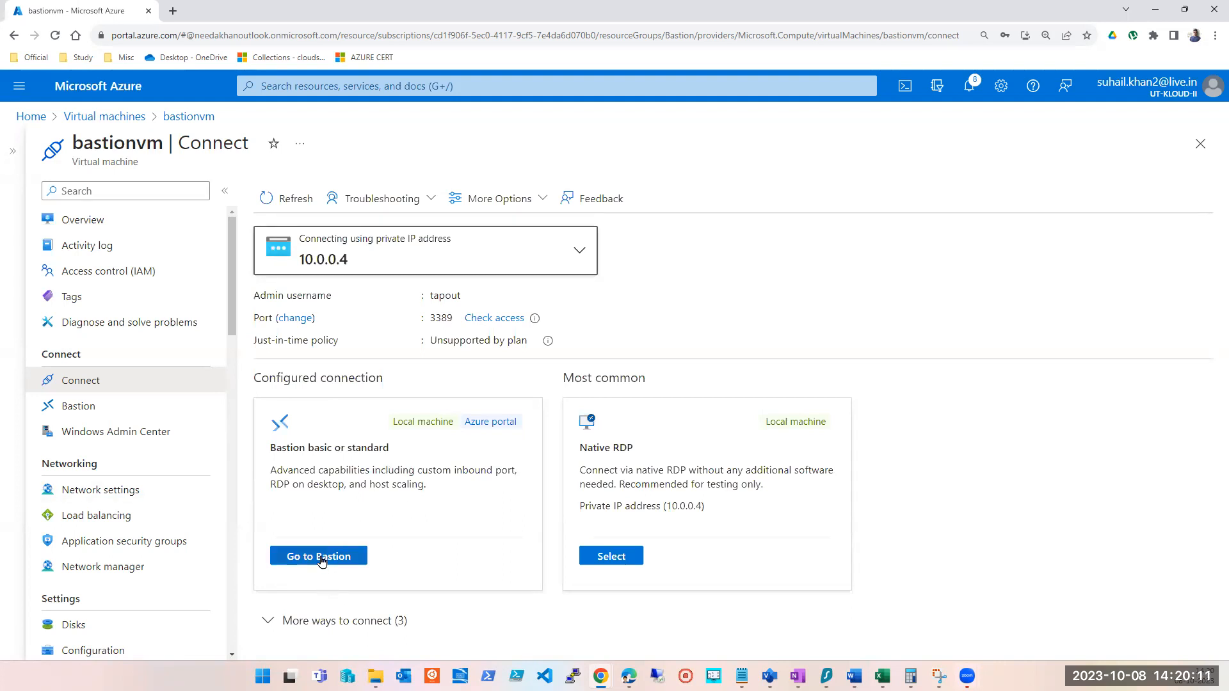
# Connect to bastionvm through its Bastion page with username tapout and the VM password, in a new browser tab.
pyautogui.click(90, 413)
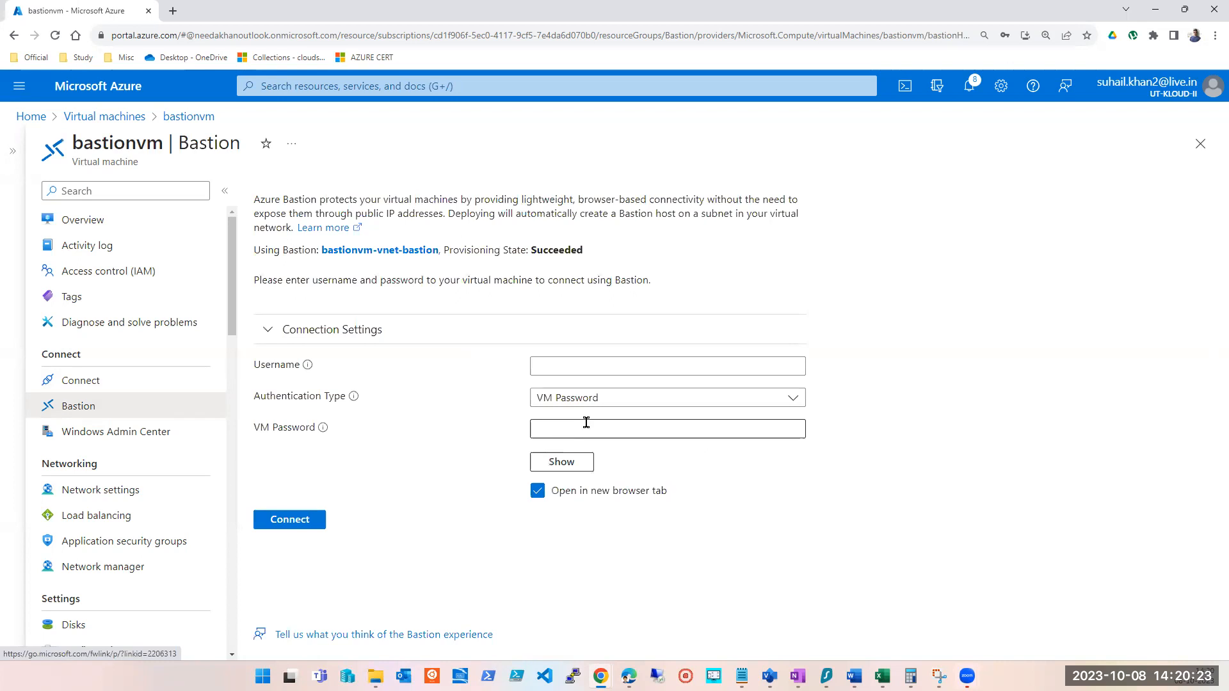
pyautogui.click(575, 366)
pyautogui.write('tapout')
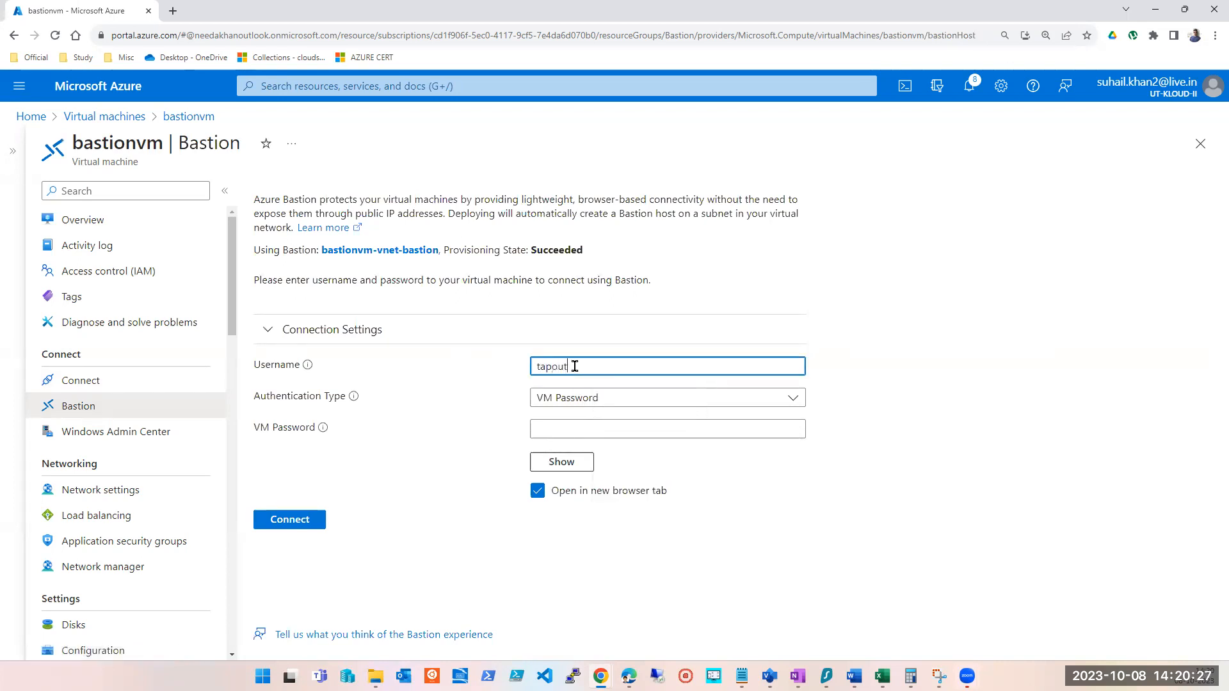
pyautogui.press('Tab')
pyautogui.press('Tab')
pyautogui.press('Tab')
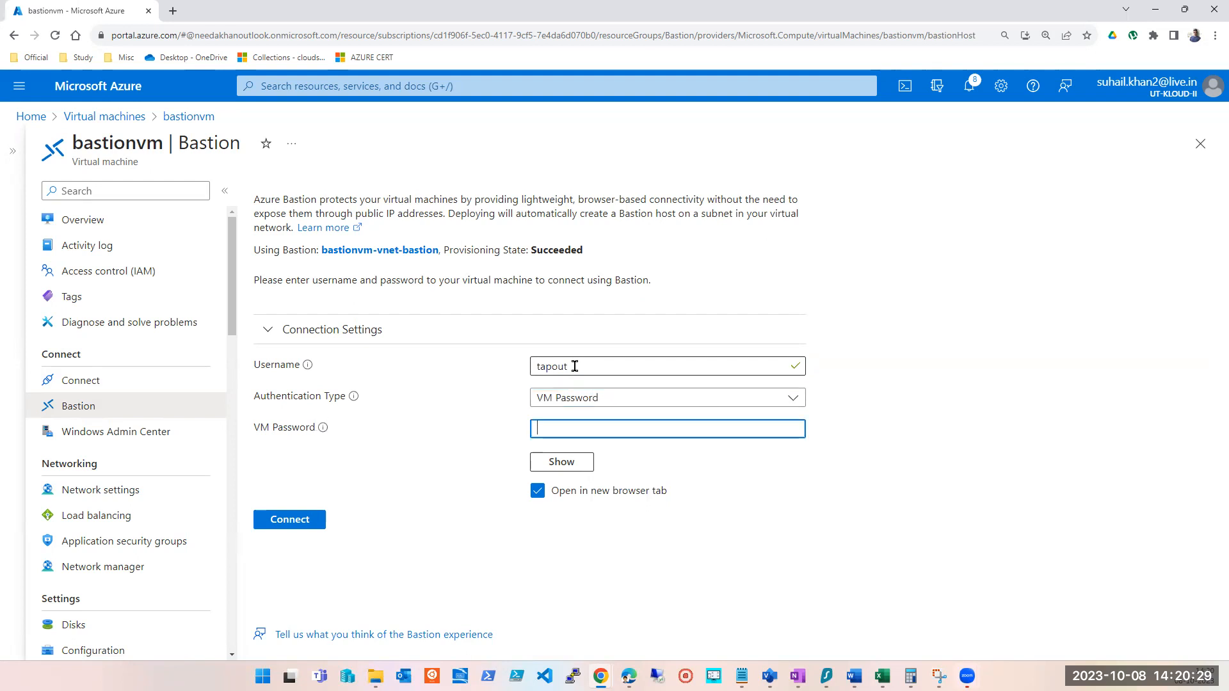
pyautogui.write('*************')
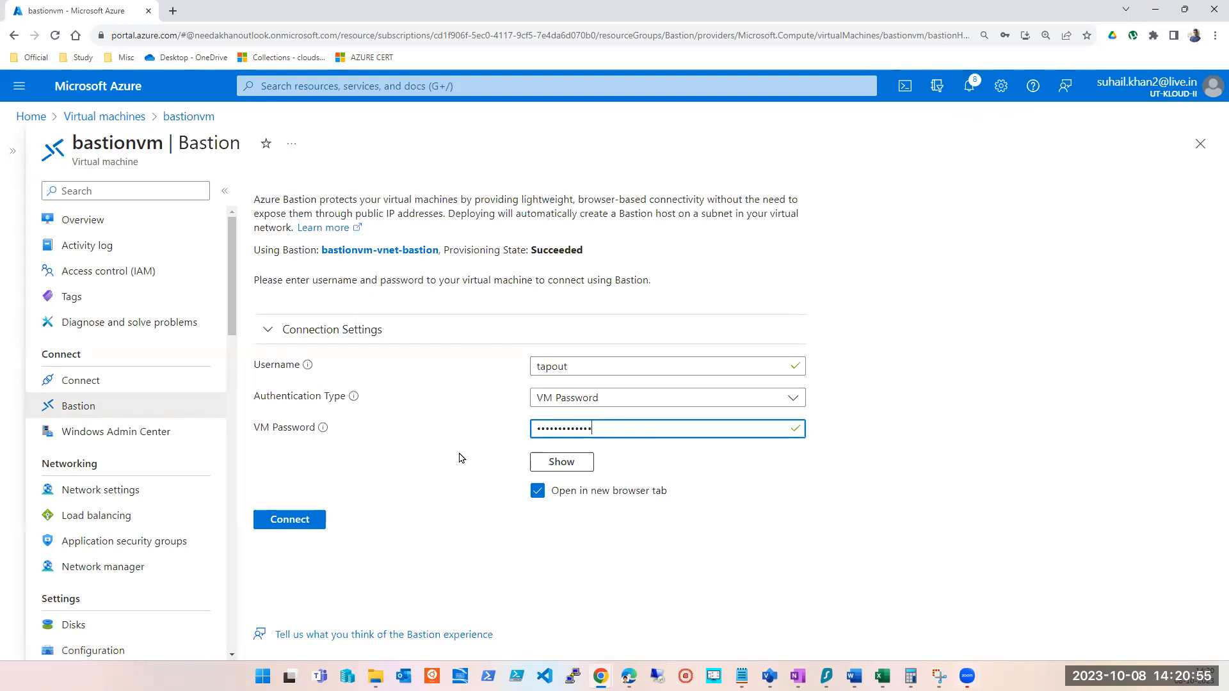
pyautogui.click(294, 523)
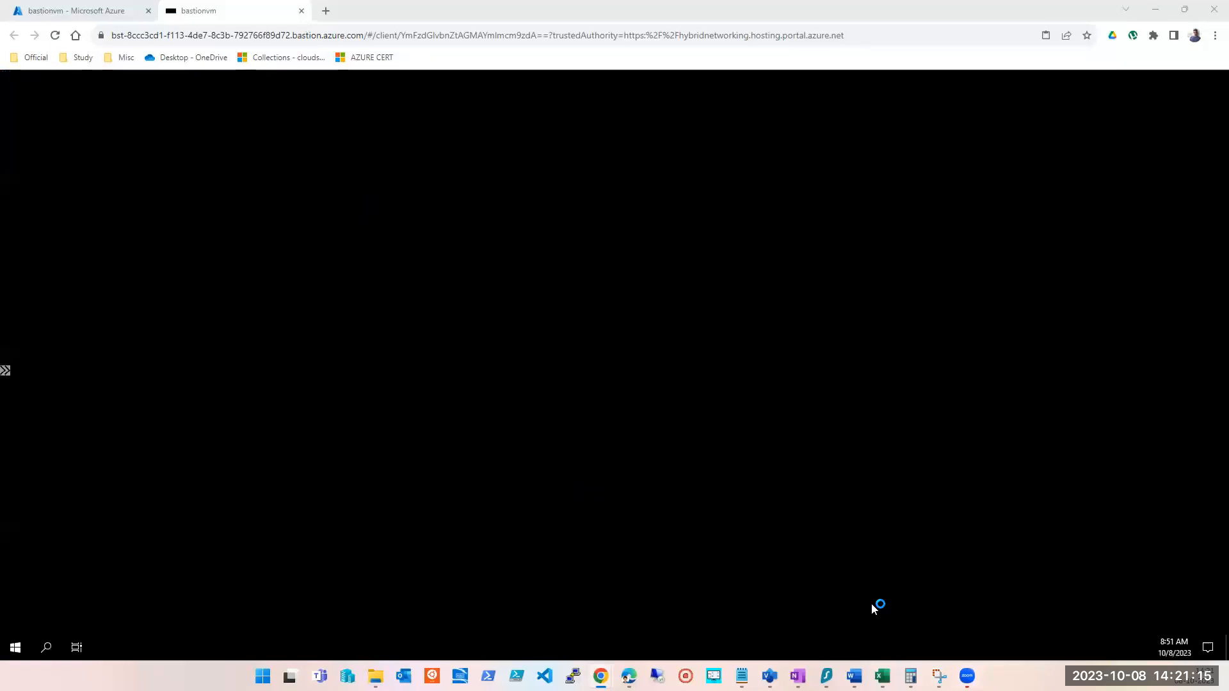
pyautogui.click(15, 647)
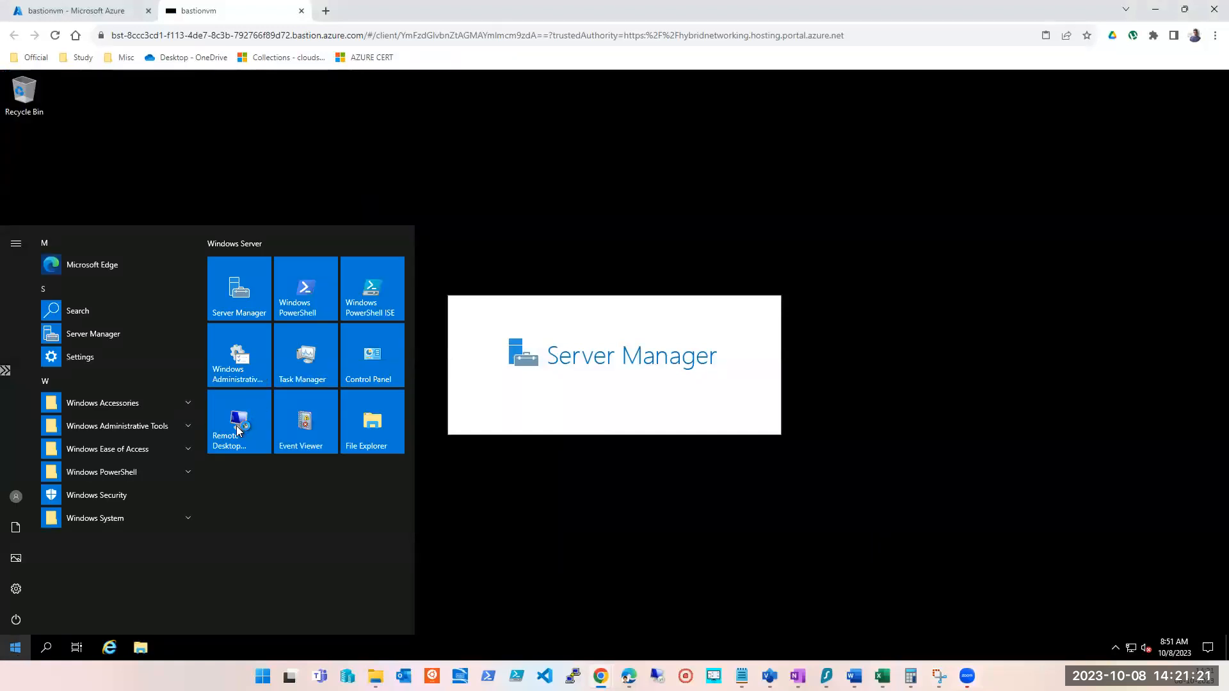
pyautogui.click(252, 439)
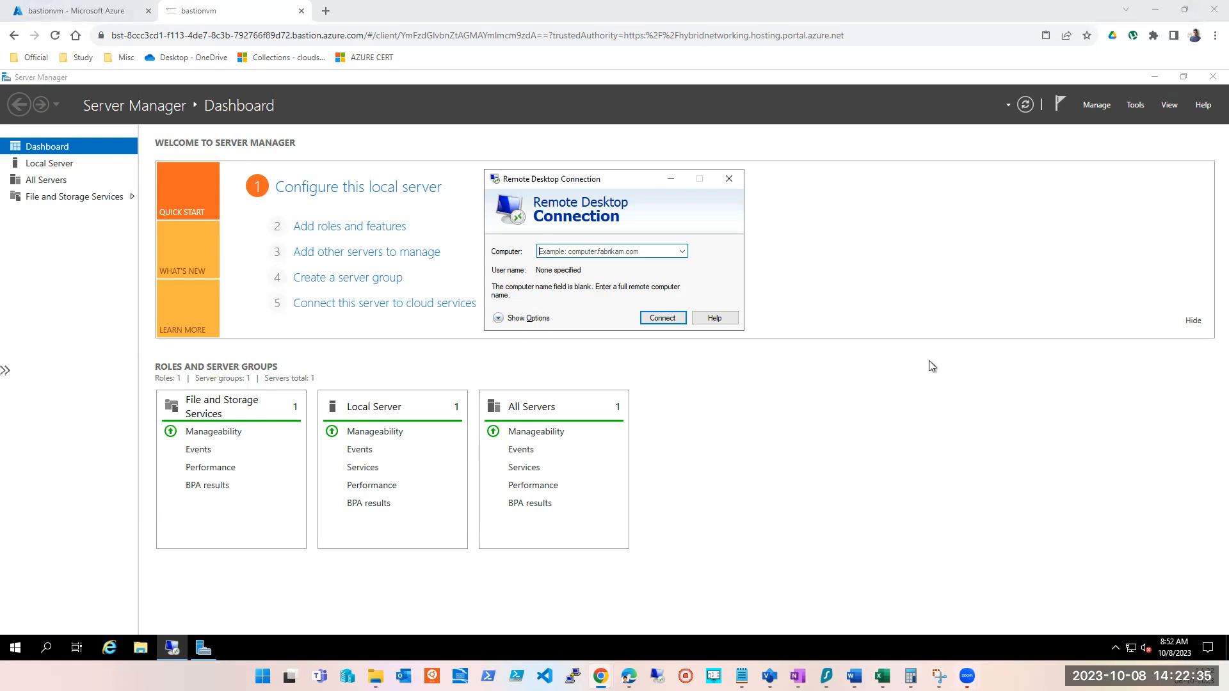
pyautogui.click(72, 12)
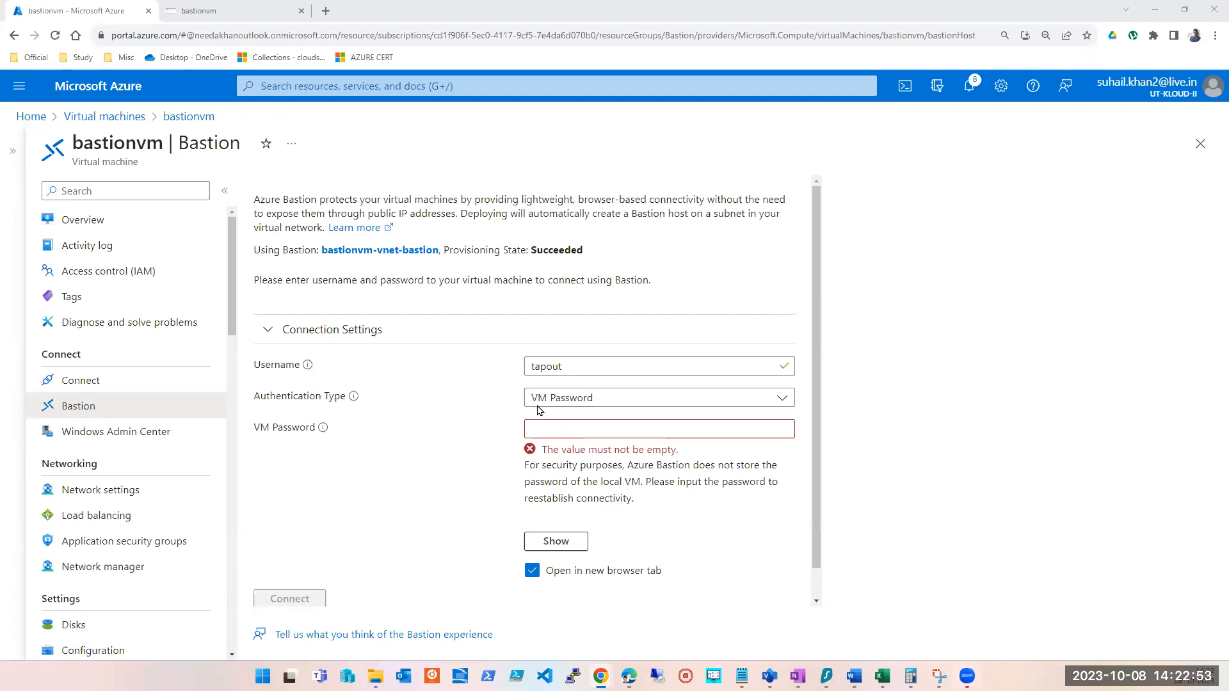
pyautogui.click(223, 13)
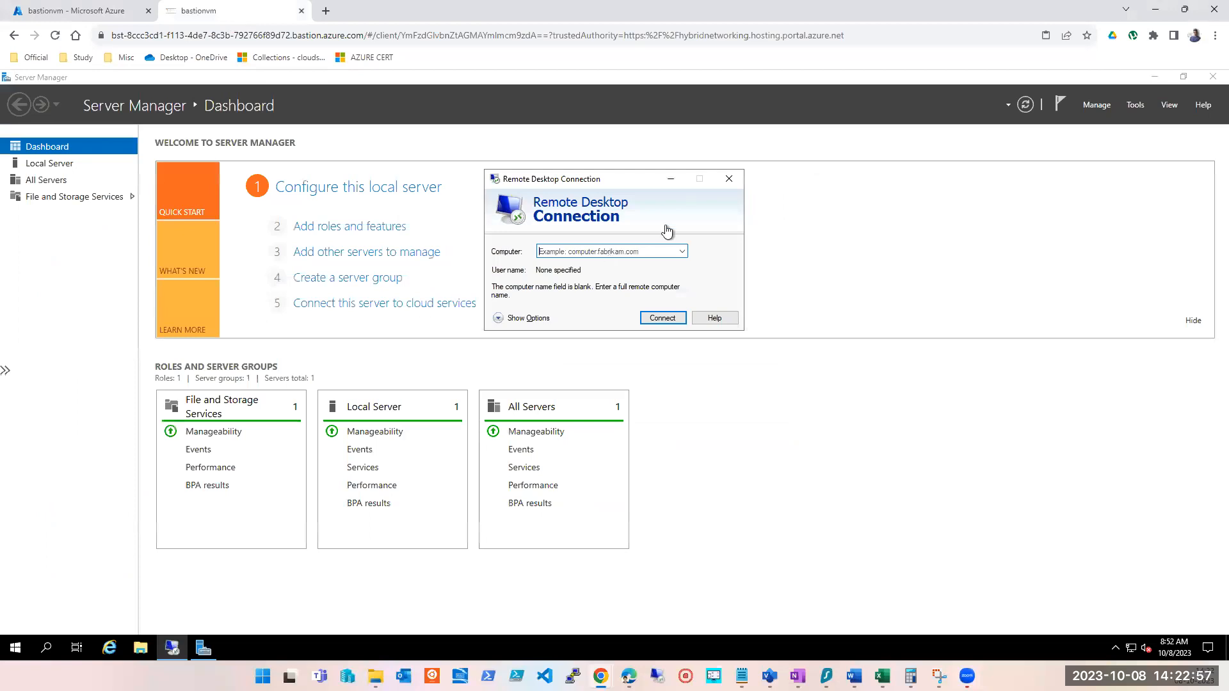
pyautogui.click(729, 179)
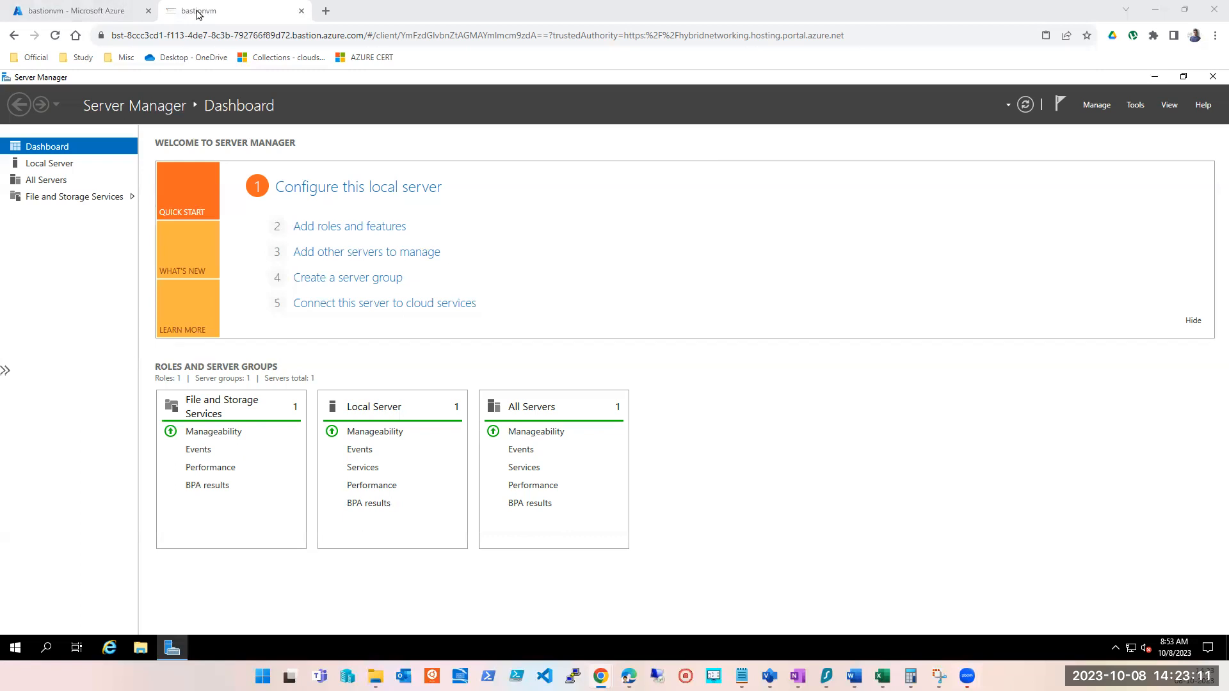
pyautogui.moveTo(99, 13)
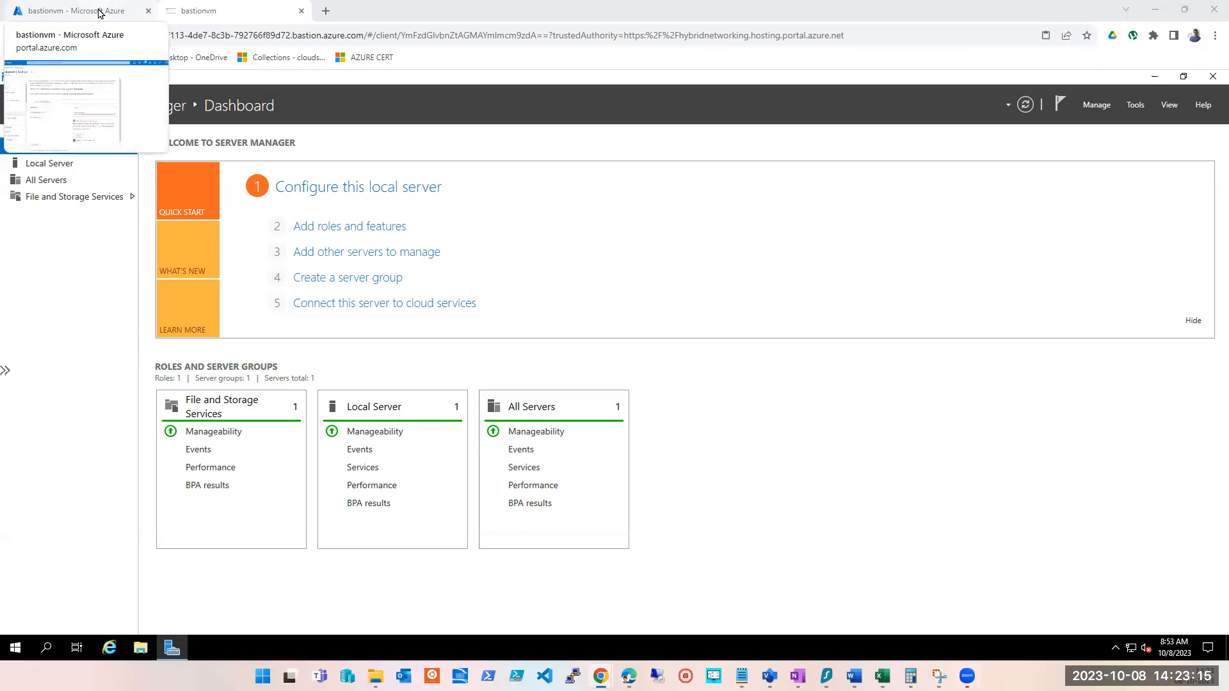
pyautogui.click(99, 12)
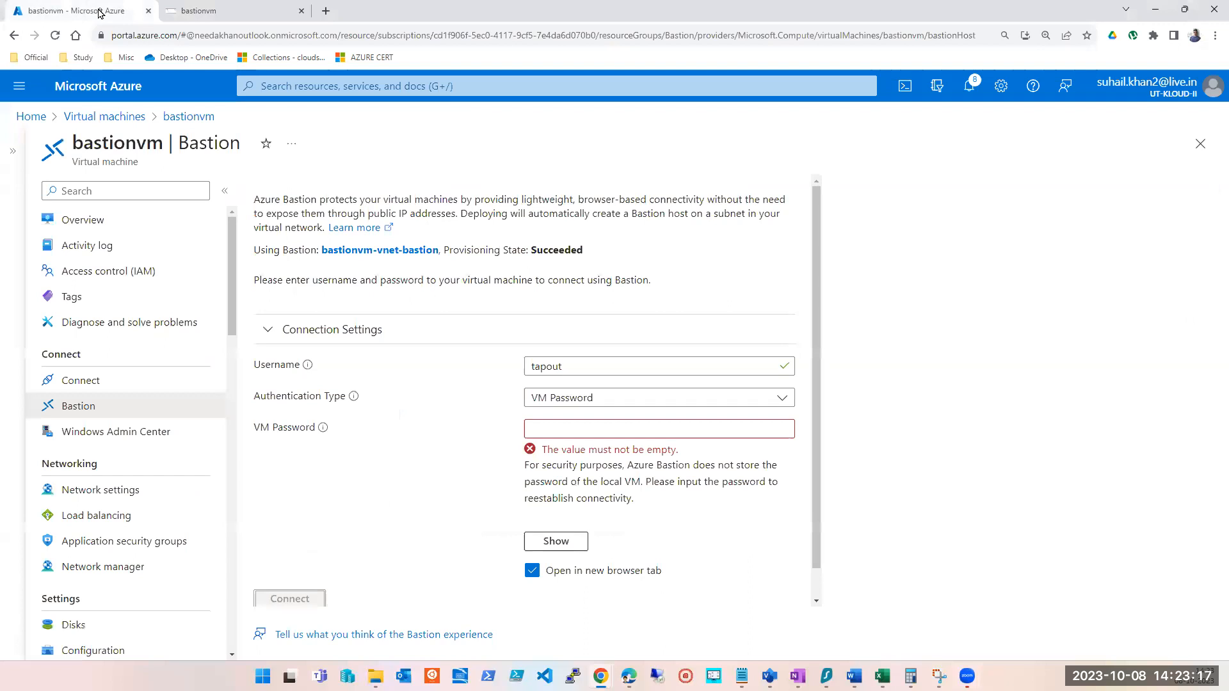
pyautogui.click(246, 12)
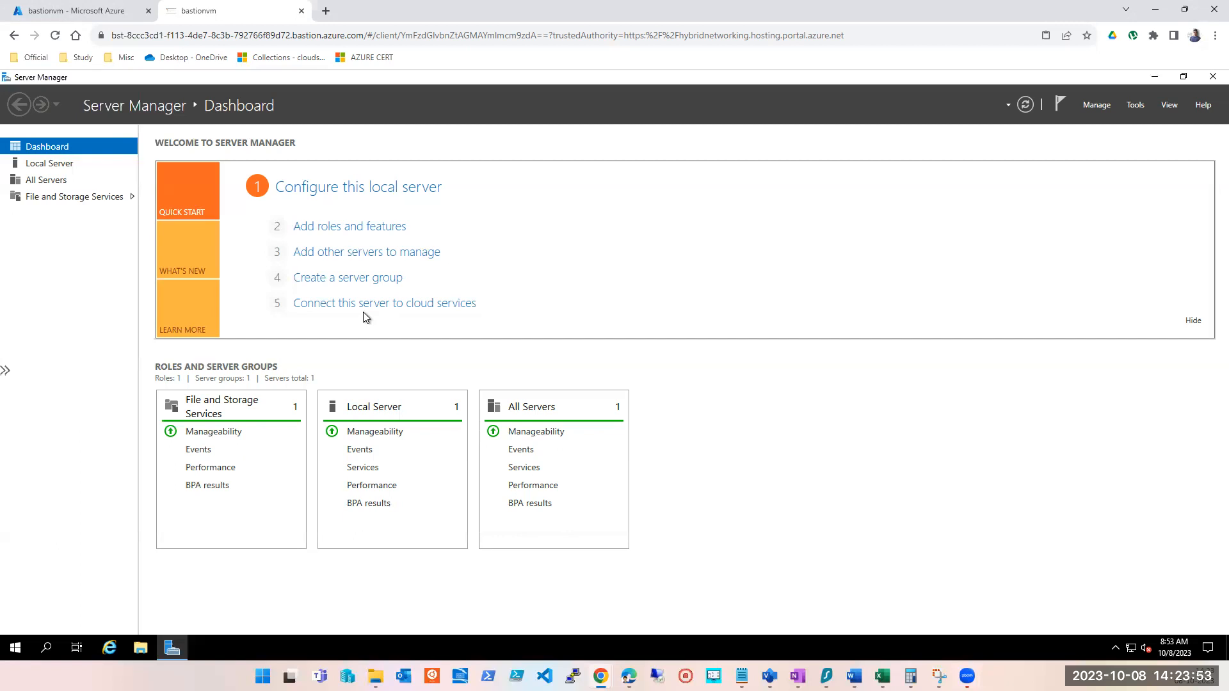
pyautogui.click(94, 11)
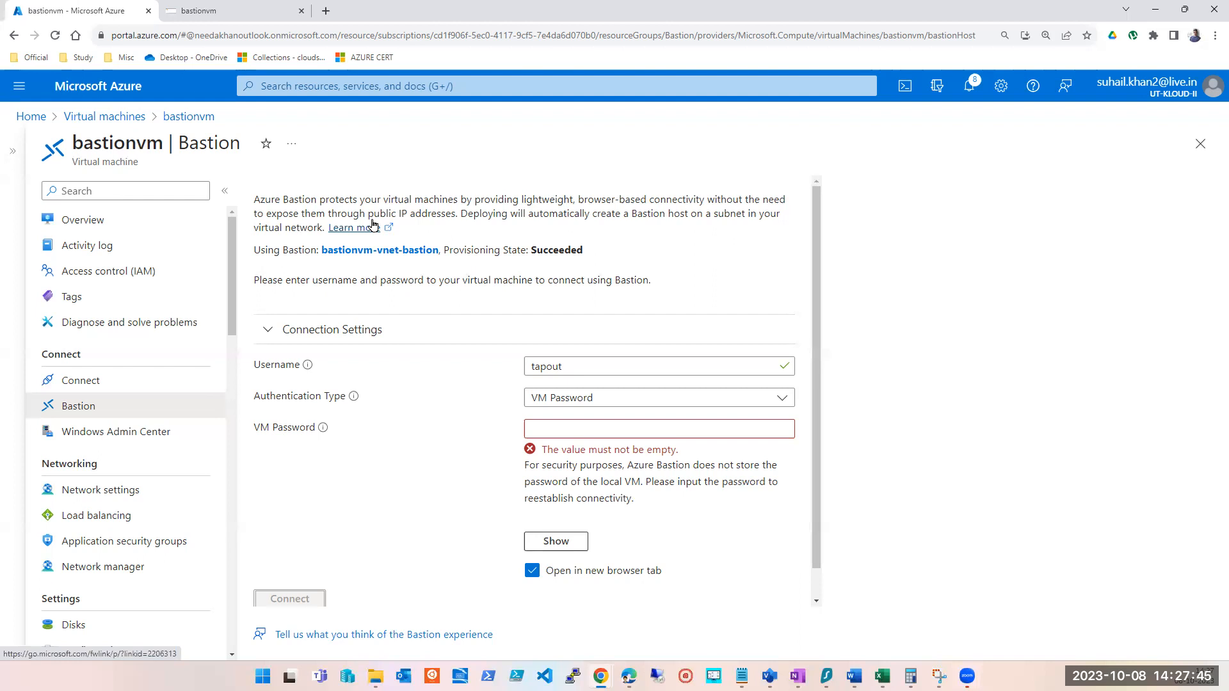
pyautogui.click(579, 429)
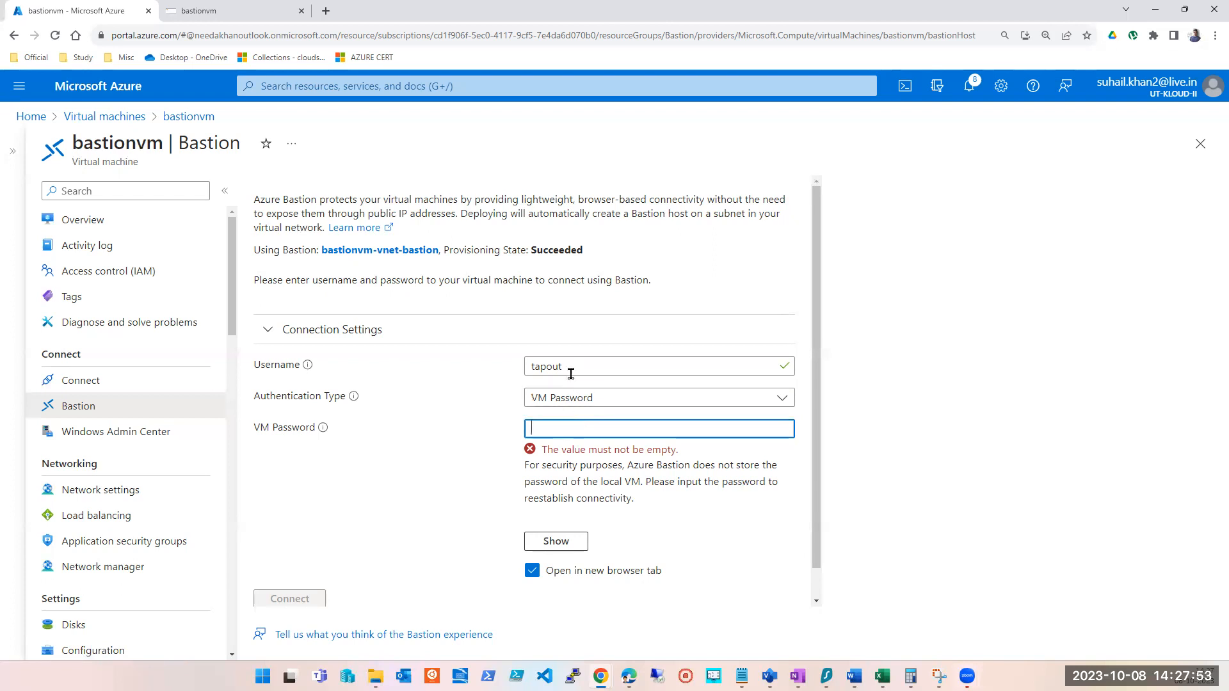
pyautogui.click(199, 6)
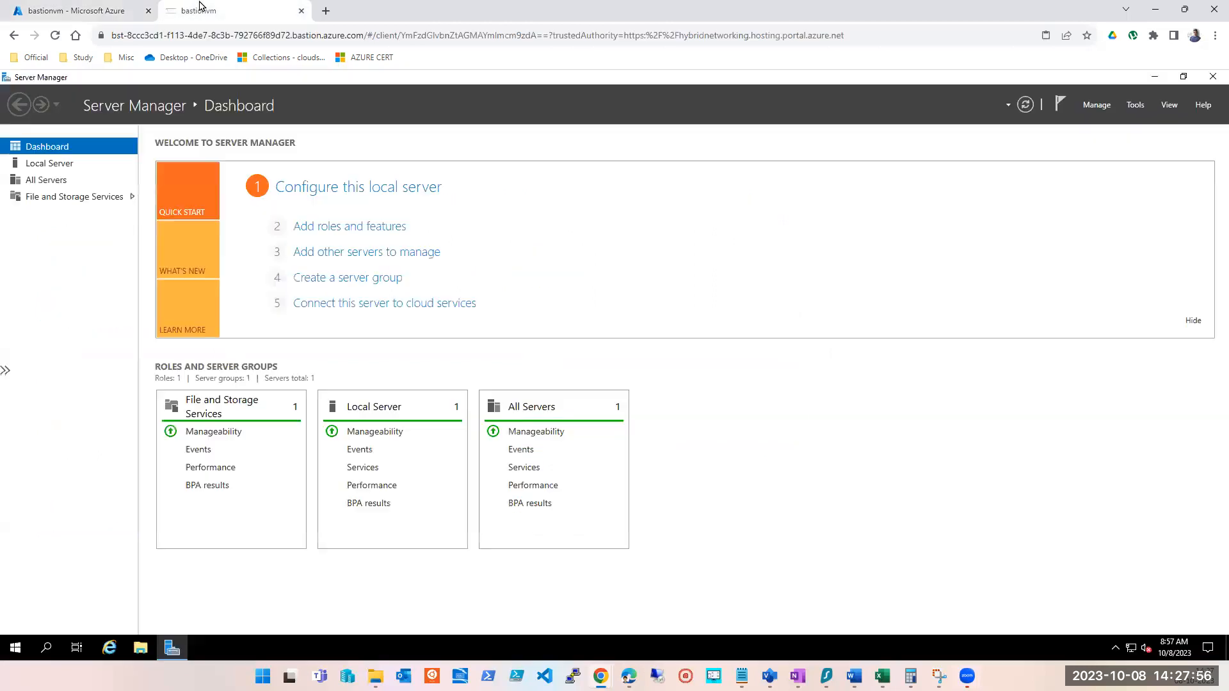
# Close Server Manager in the bastionvm session and try to reach 10.0.1.5 with Remote Desktop Connection.
pyautogui.doubleClick(5, 82)
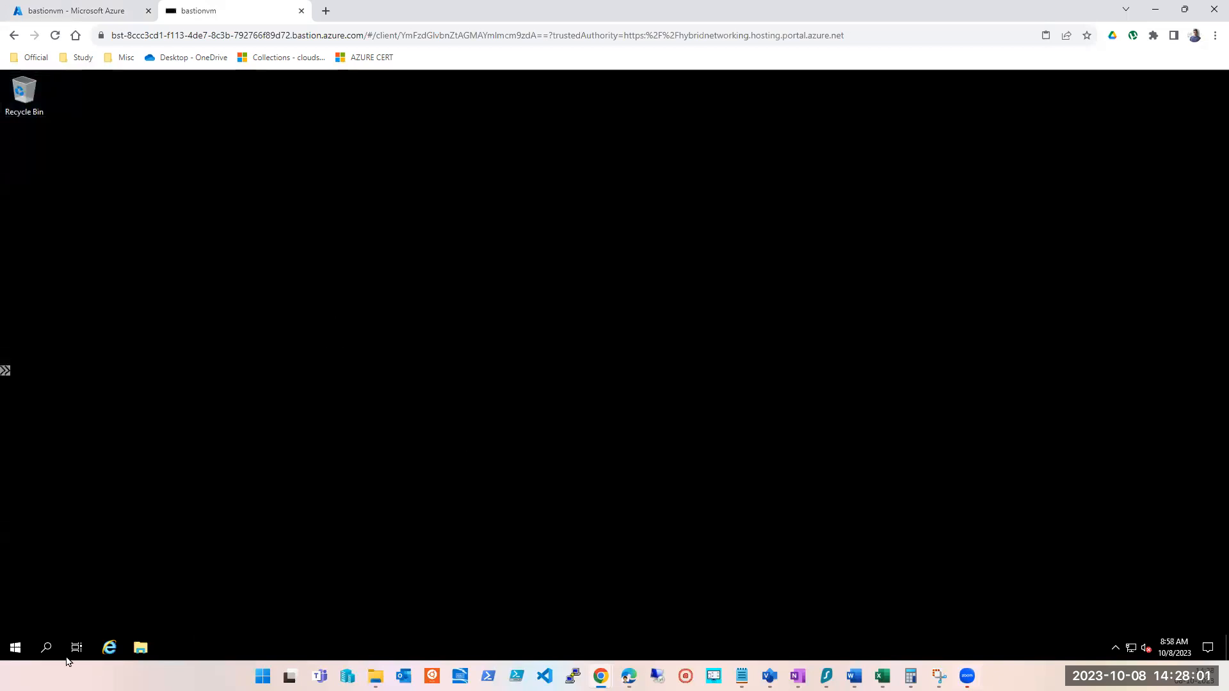
pyautogui.click(21, 648)
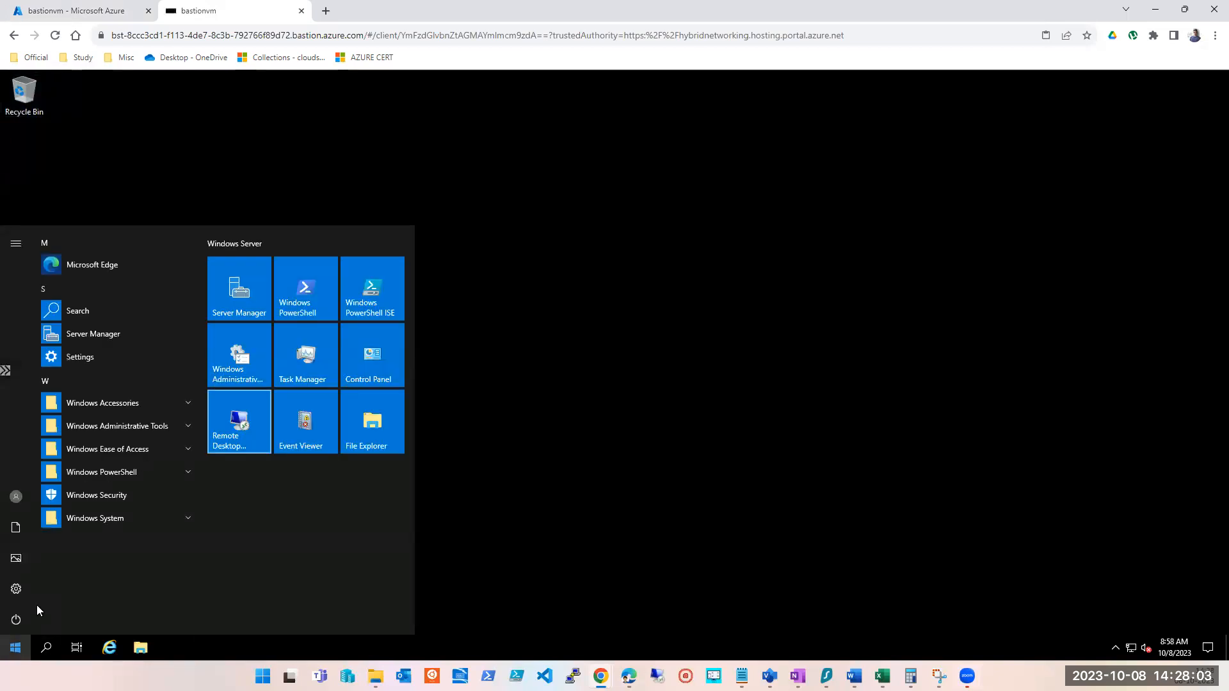
pyautogui.click(252, 440)
pyautogui.write('10.0.1.5')
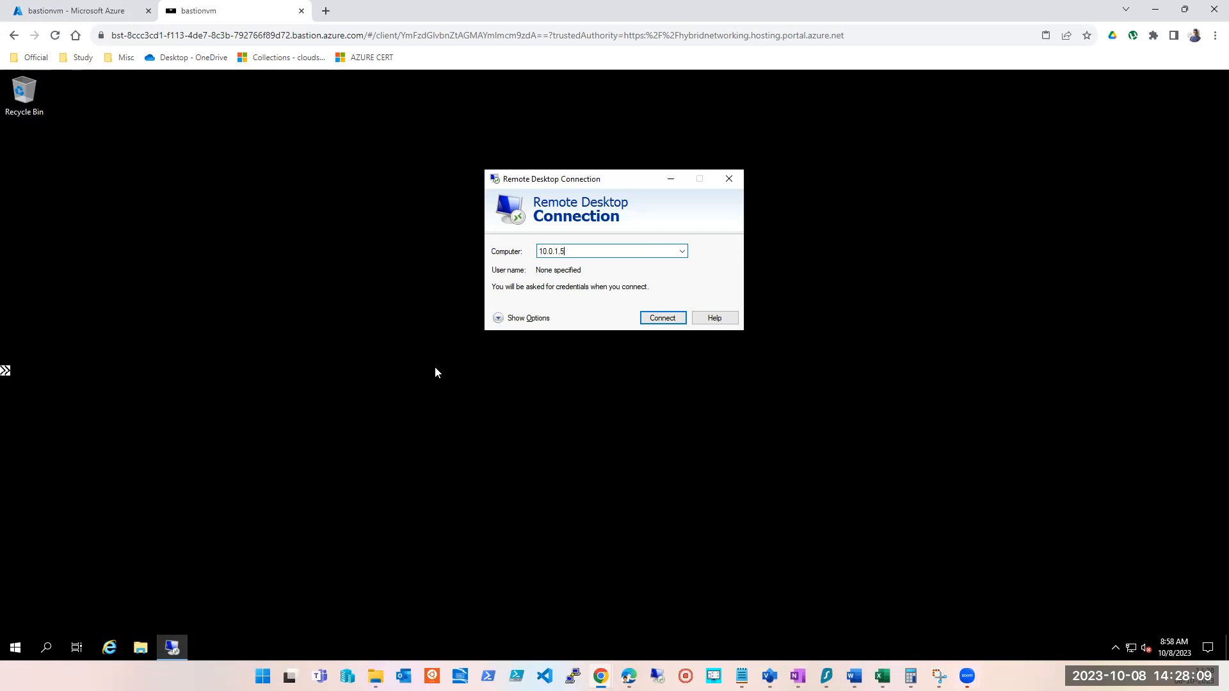
pyautogui.press('Return')
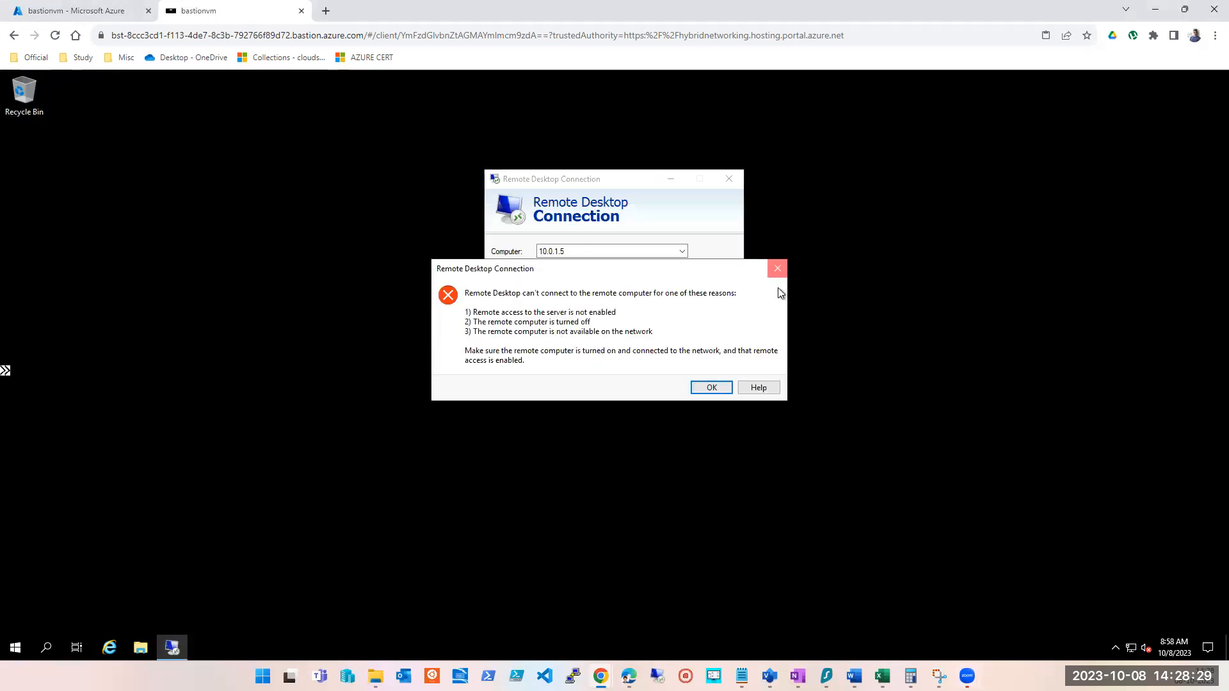
pyautogui.click(778, 269)
# Open the Bastion resource group from the virtual machines list in the portal and duplicate its browser tab.
pyautogui.click(46, 12)
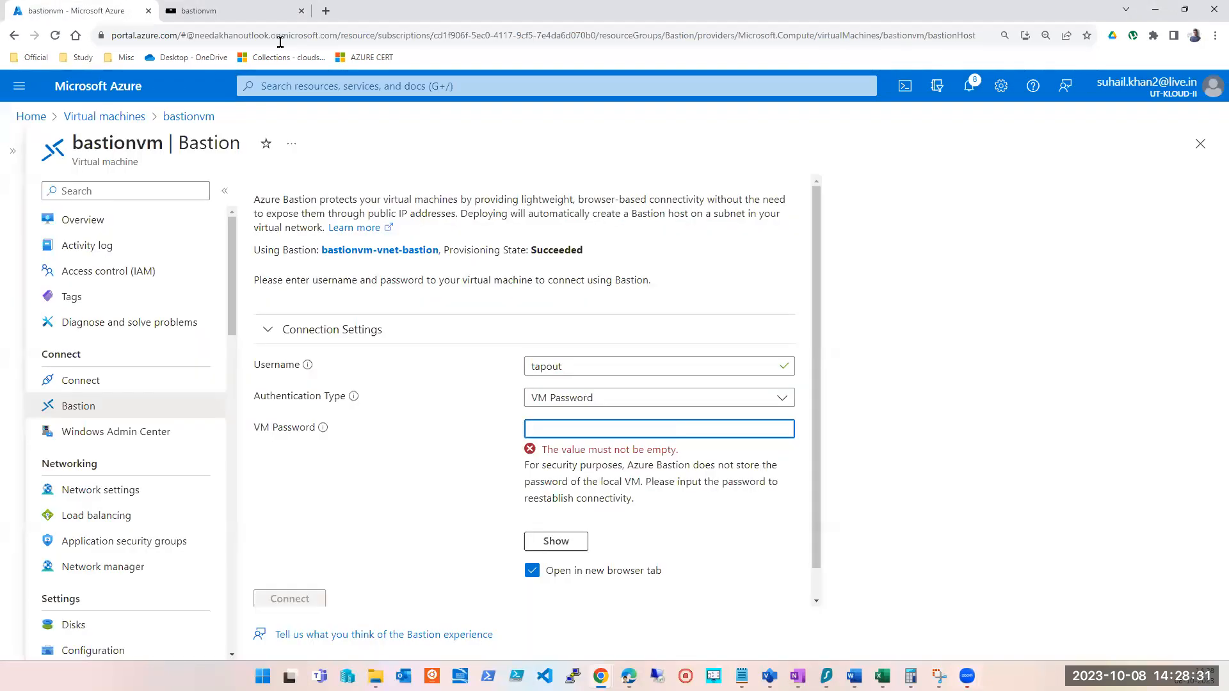
pyautogui.click(122, 122)
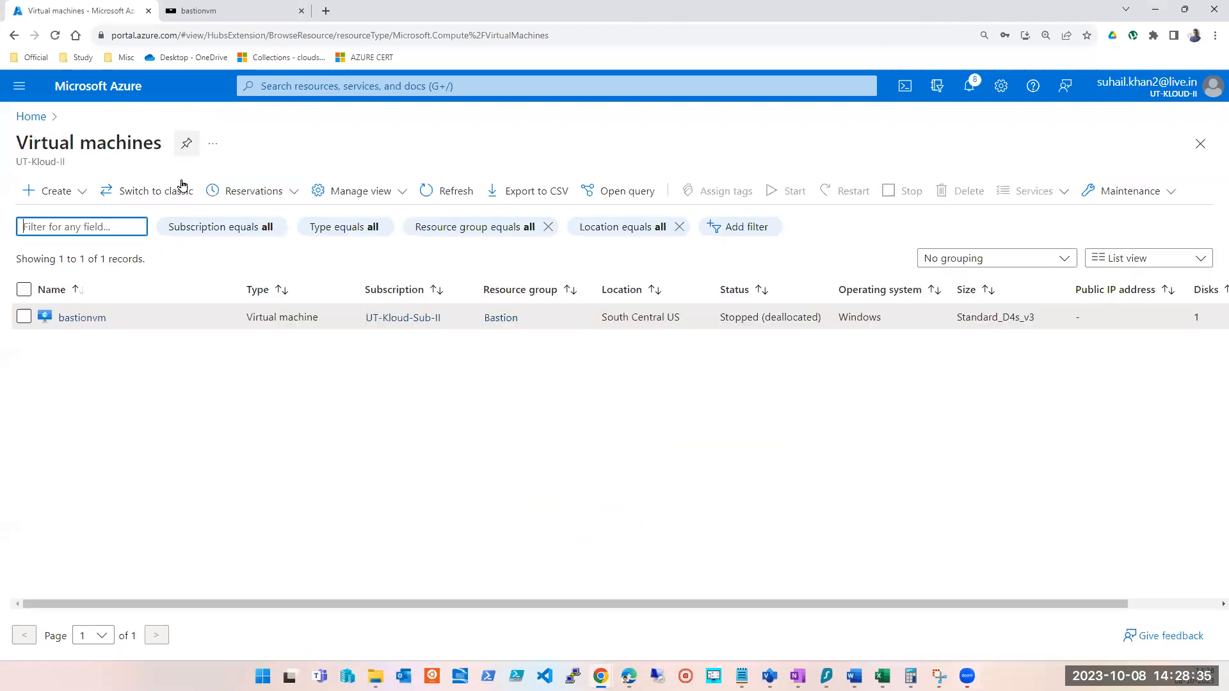
pyautogui.click(498, 319)
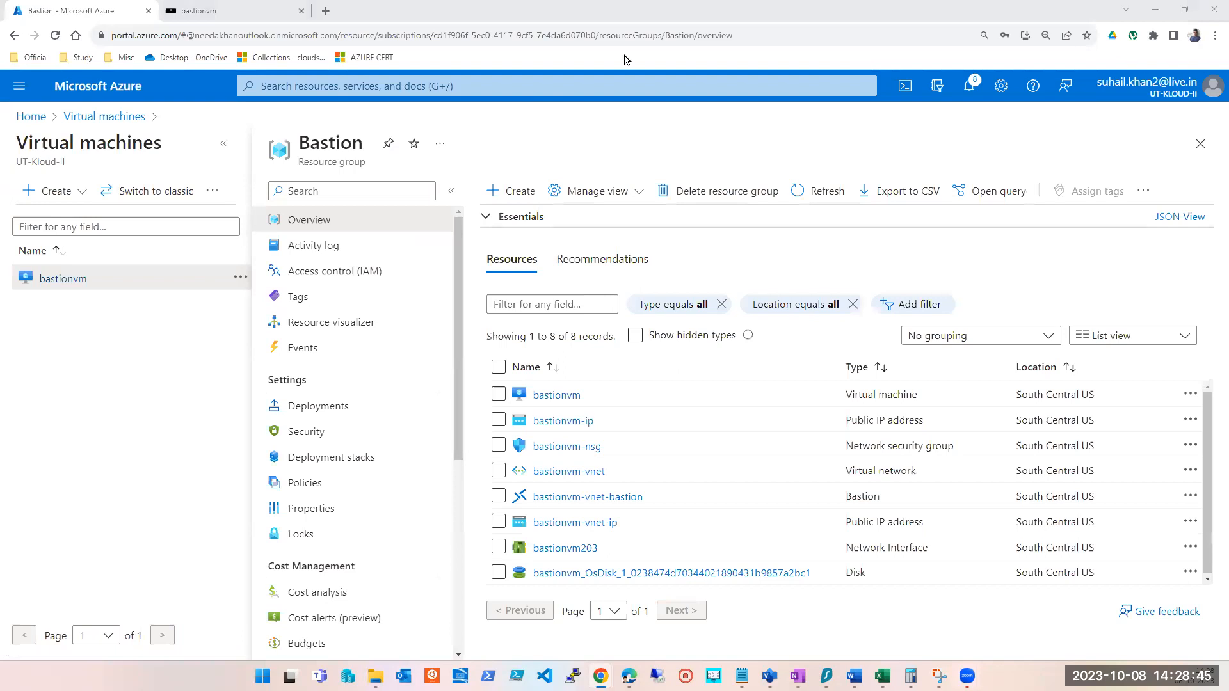
pyautogui.rightClick(82, 11)
pyautogui.click(123, 104)
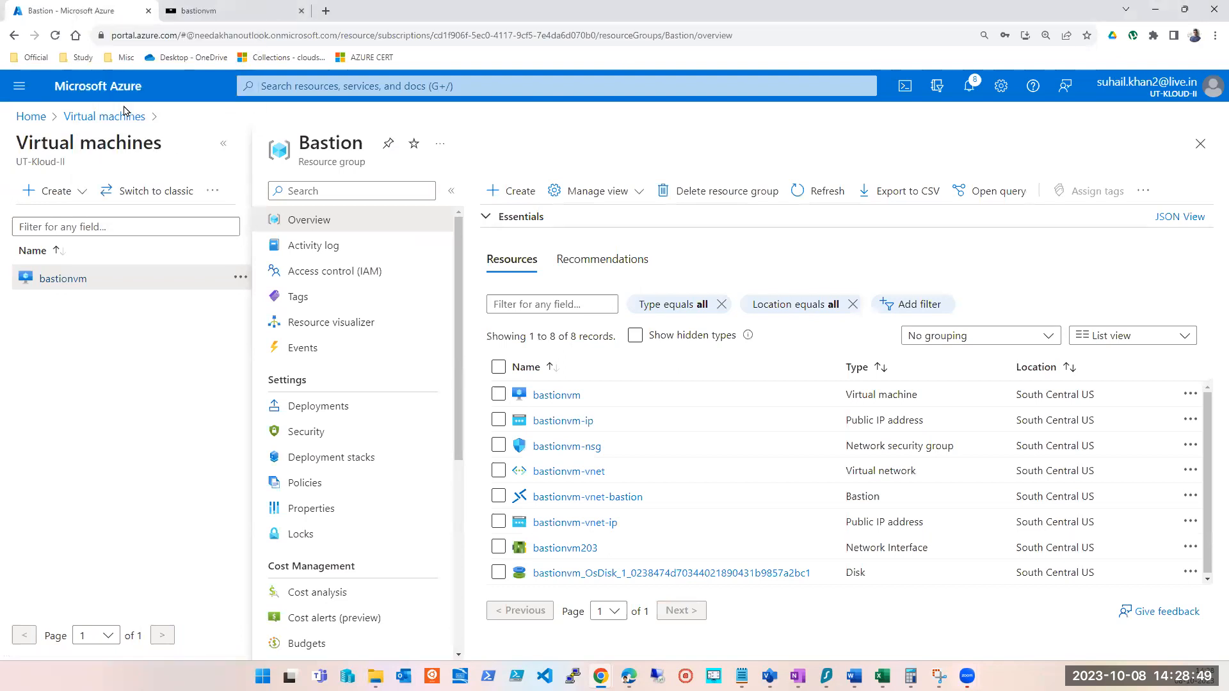
pyautogui.click(74, 10)
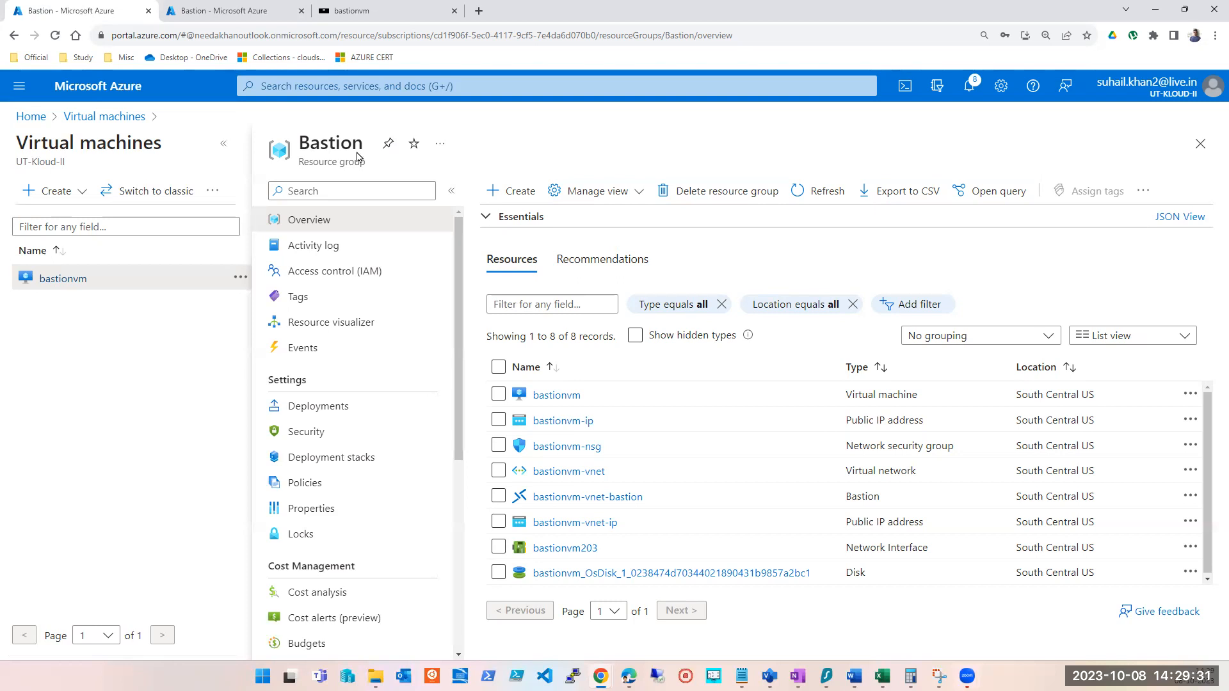
# Delete the Bastion resource group with force delete applied to its virtual machines, confirming with the name Bastion.
pyautogui.doubleClick(329, 142)
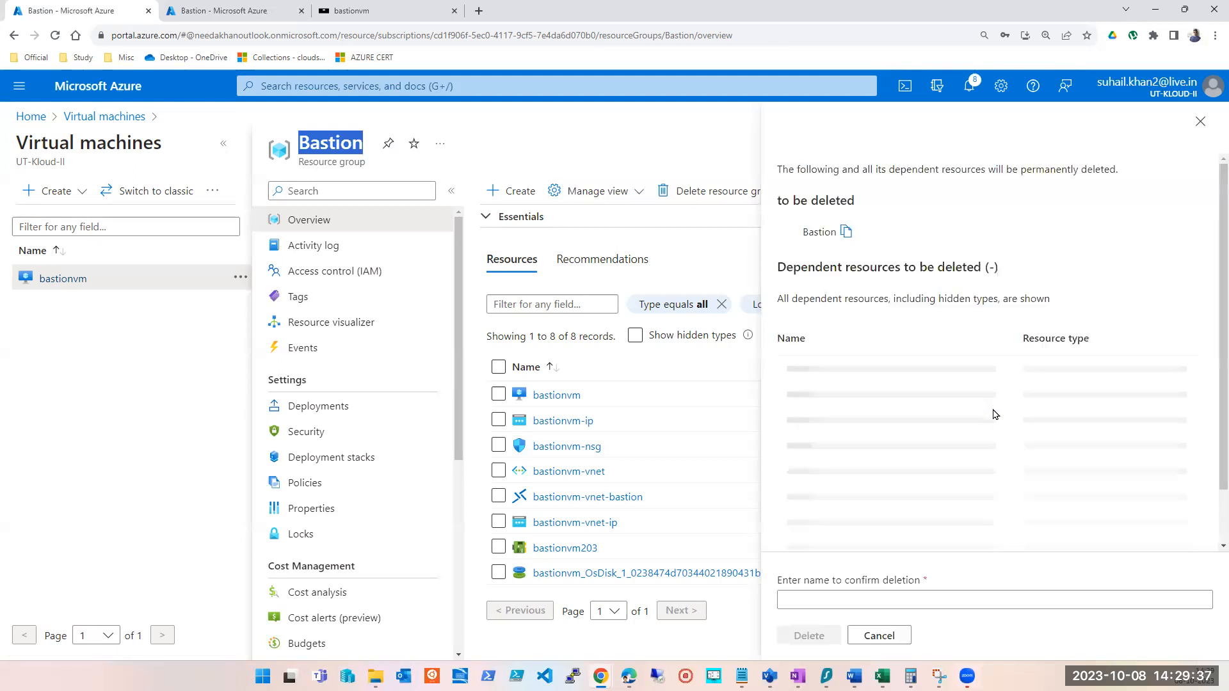
pyautogui.click(847, 233)
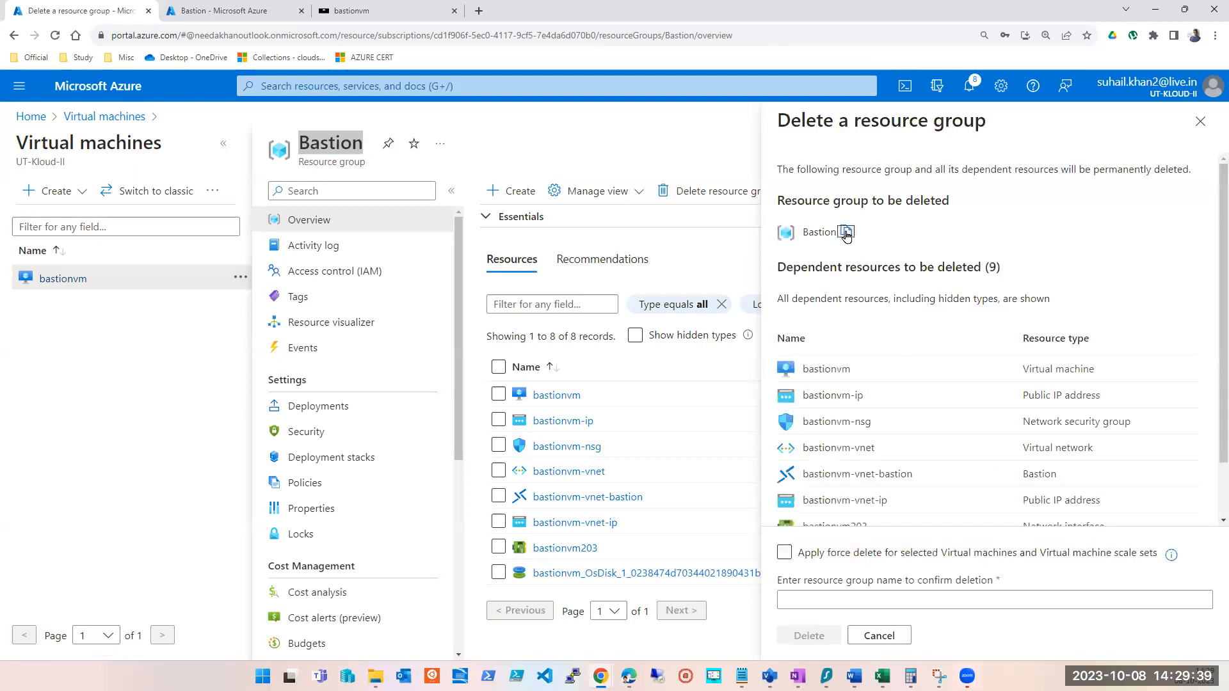
pyautogui.click(784, 552)
pyautogui.click(810, 600)
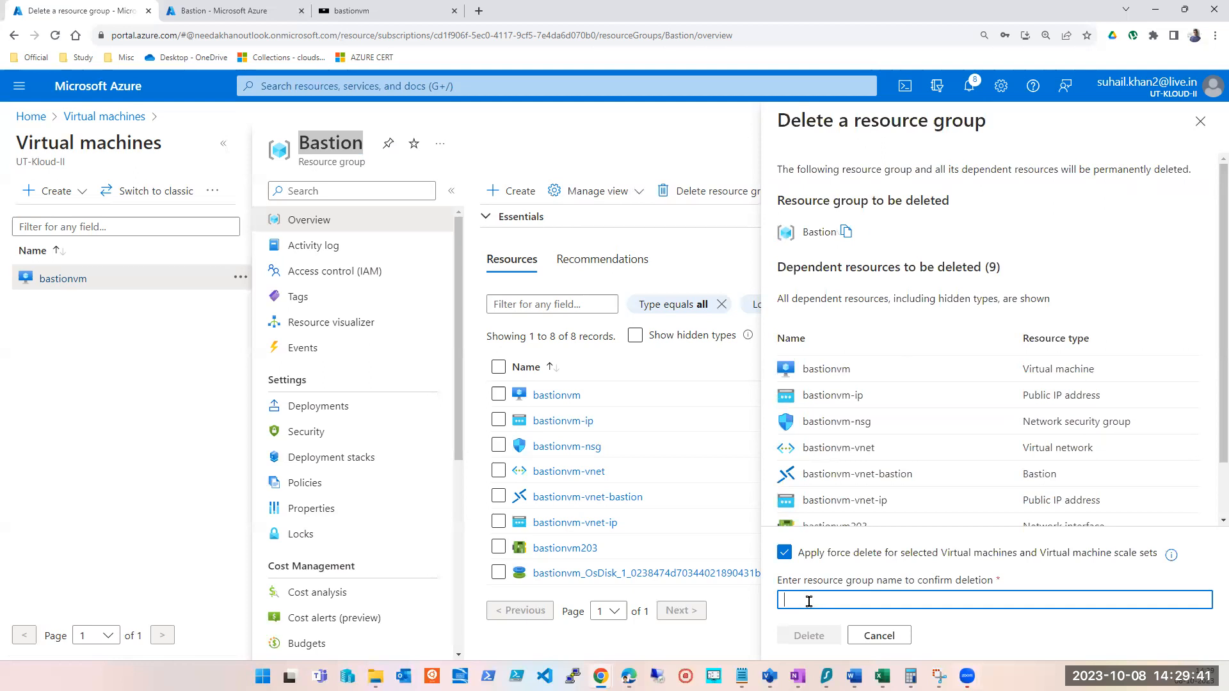
pyautogui.hotkey('ctrl', 'v')
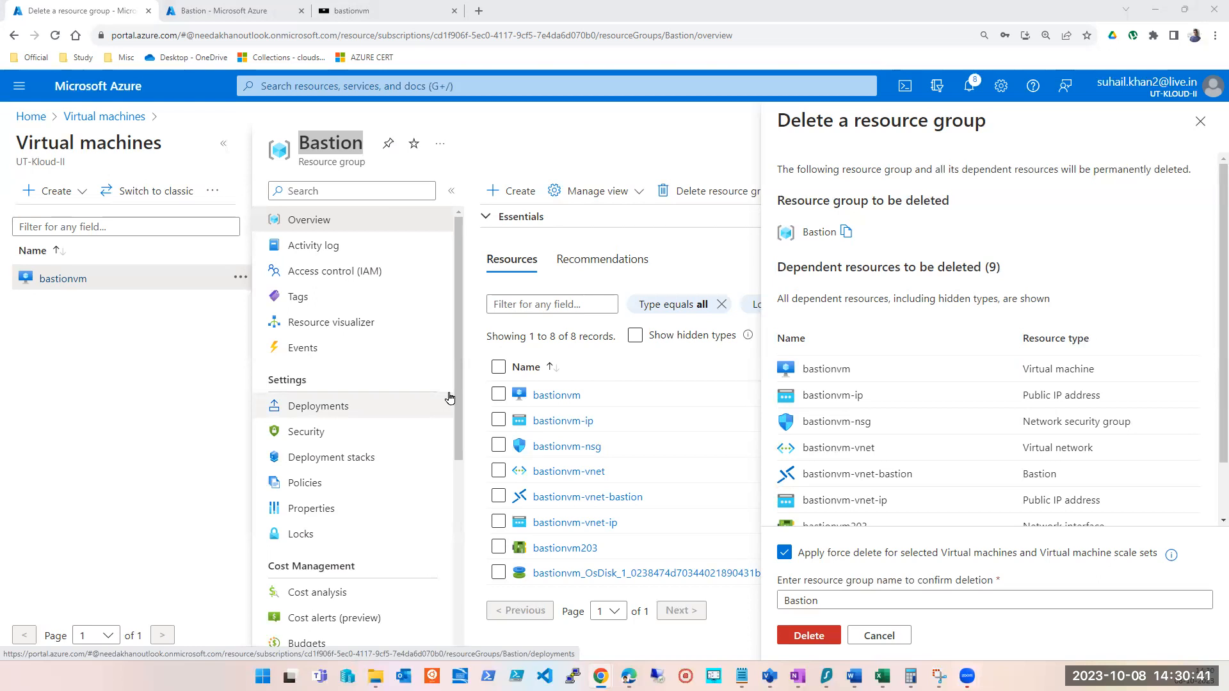
pyautogui.click(808, 634)
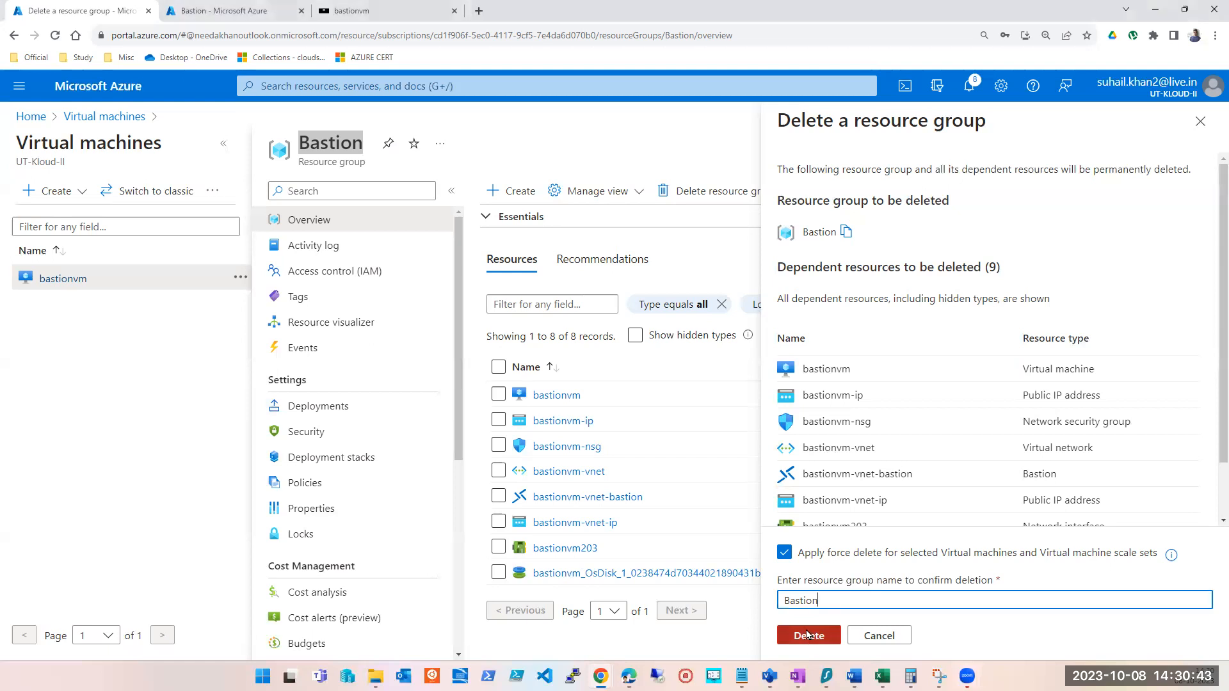
pyautogui.click(991, 450)
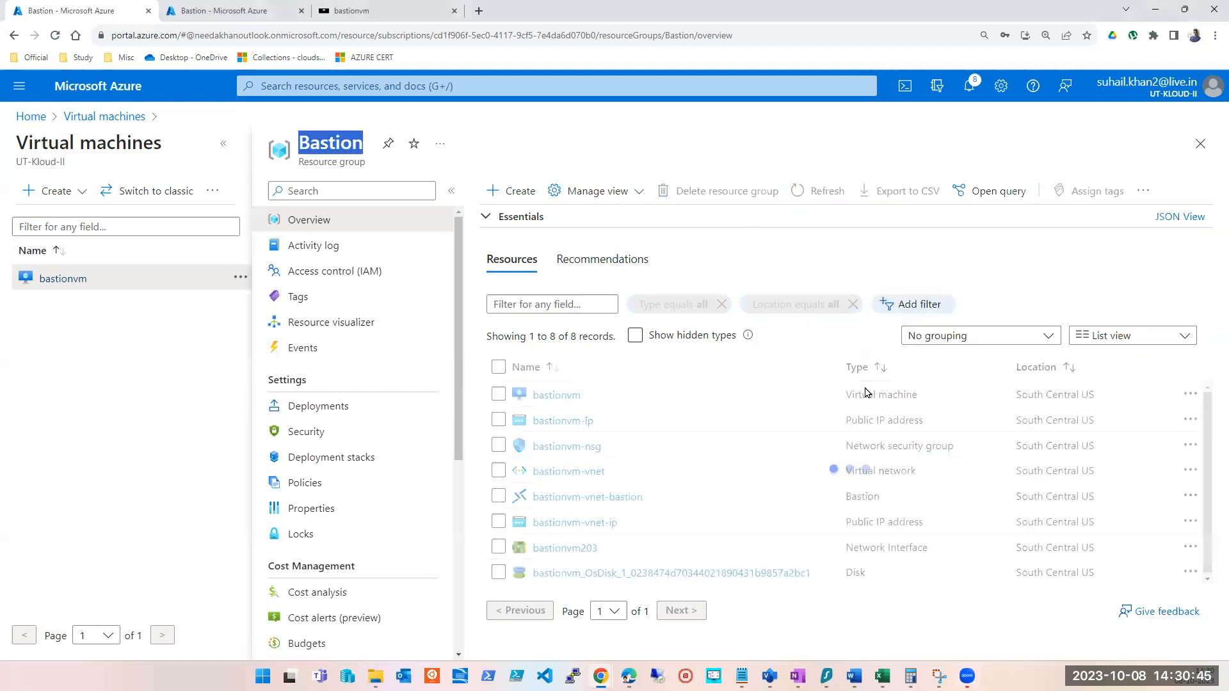
# Open the list of all resource groups in the duplicated Bastion browser tab, checking the portal notifications on the way.
pyautogui.click(199, 12)
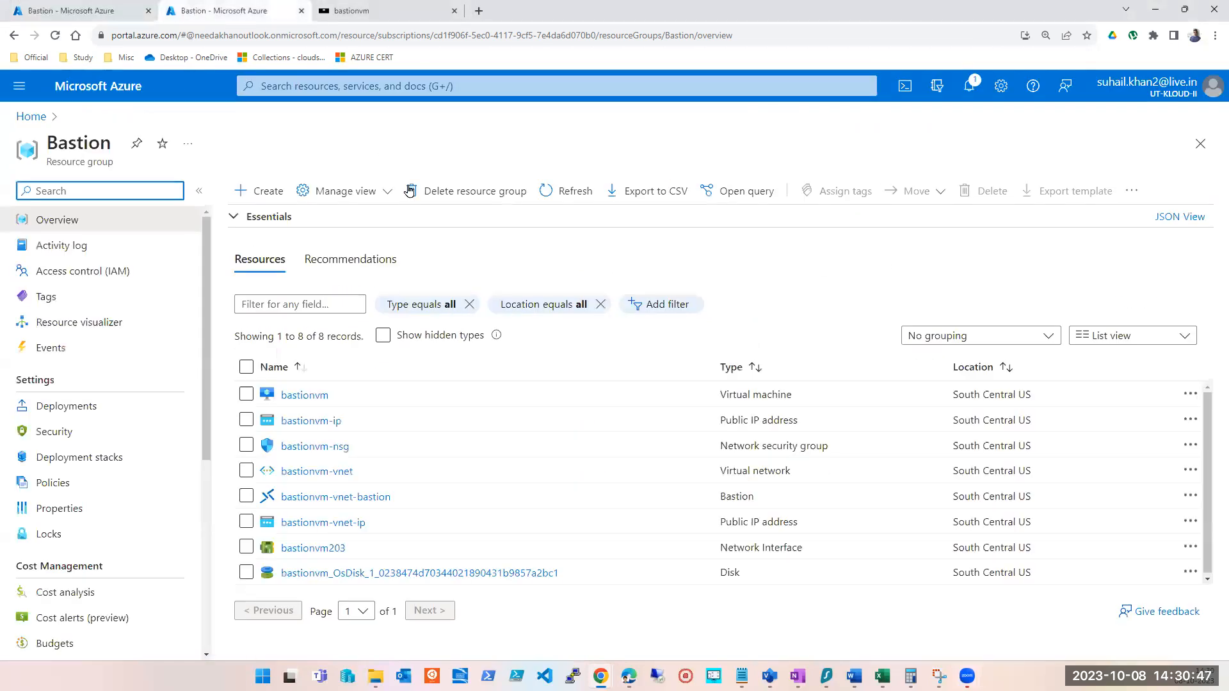
pyautogui.click(1208, 97)
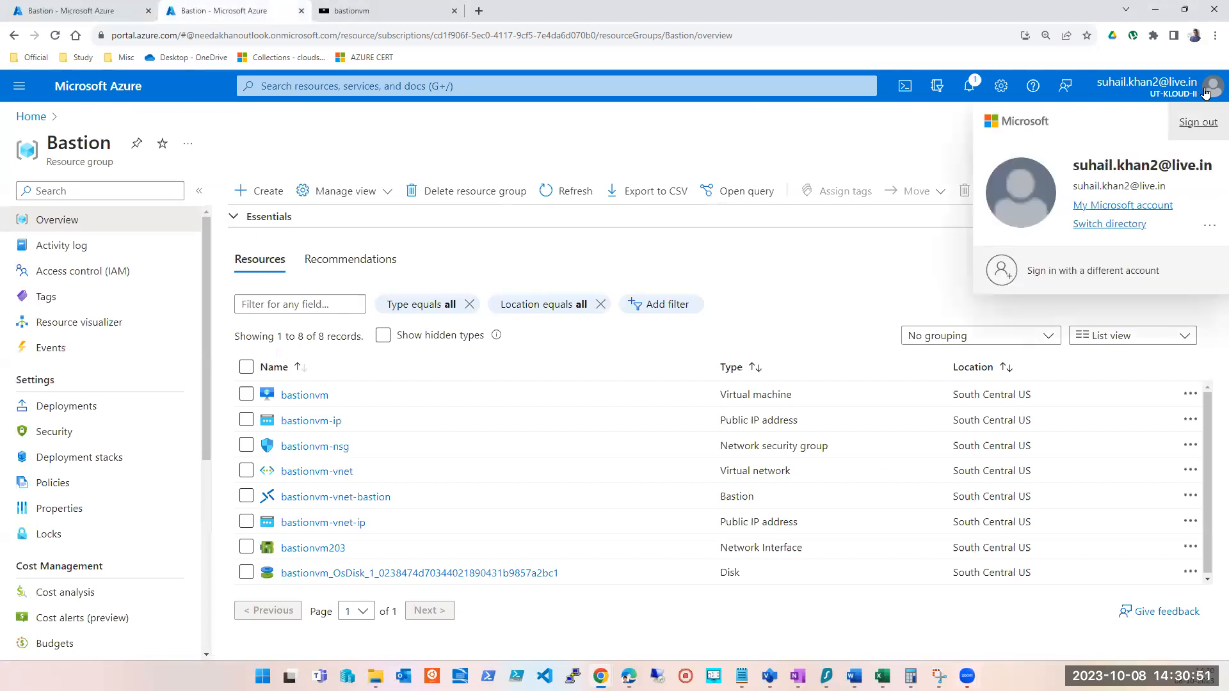
pyautogui.click(967, 89)
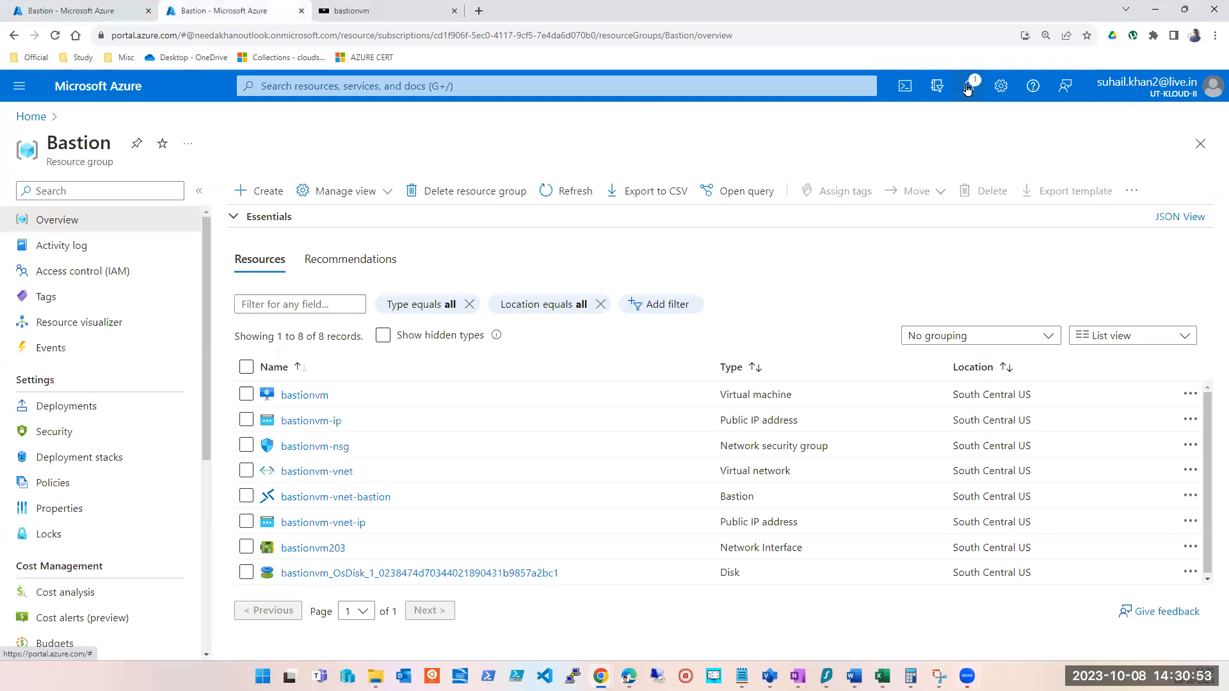
pyautogui.click(662, 89)
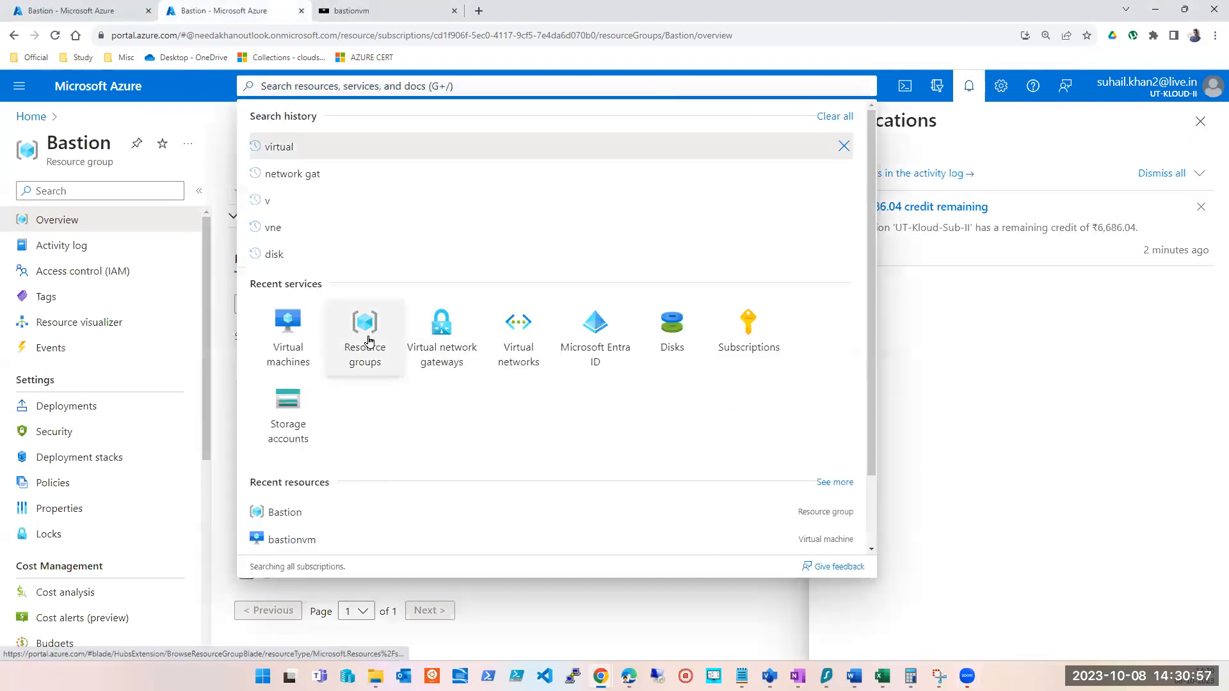
pyautogui.click(371, 340)
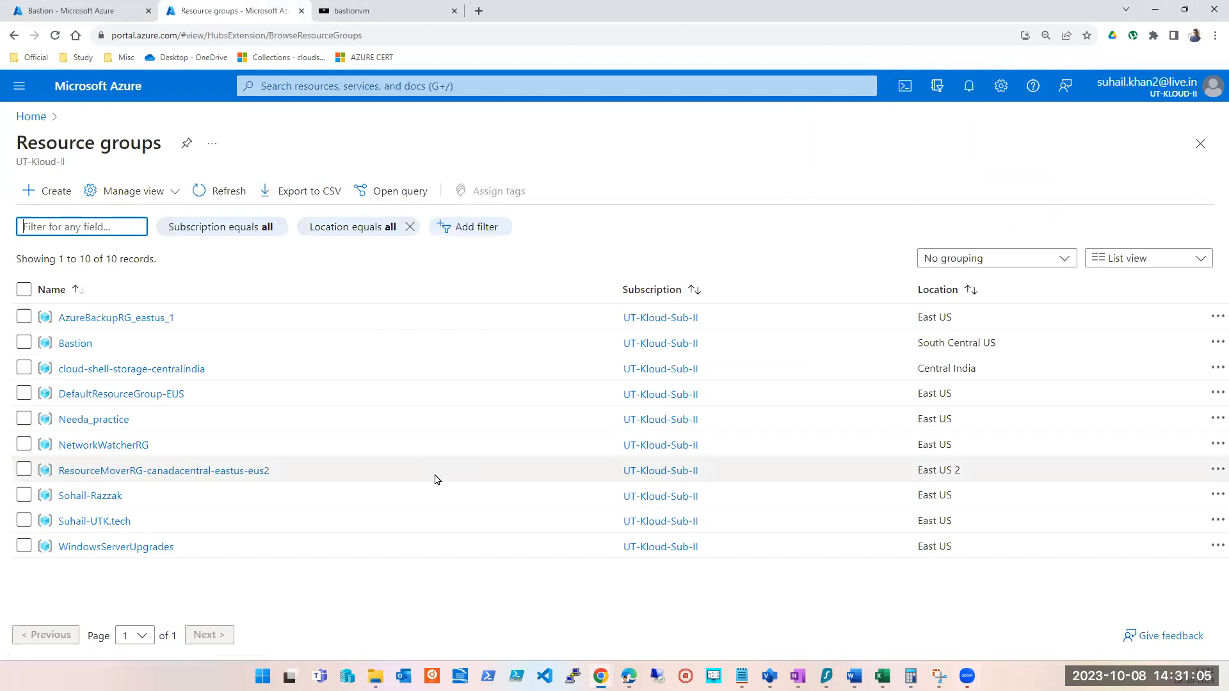
pyautogui.click(591, 62)
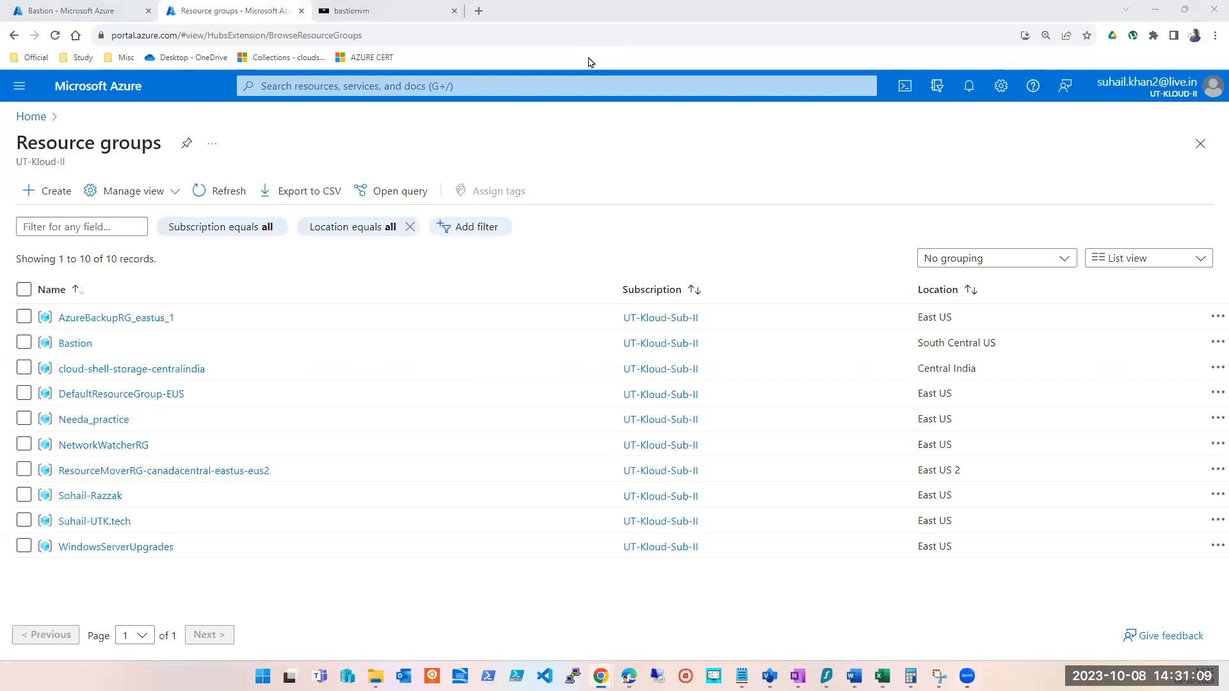
# Duplicate the browser tab with the Resource groups list and check the portal notifications in the new tab.
pyautogui.click(54, 8)
pyautogui.click(198, 12)
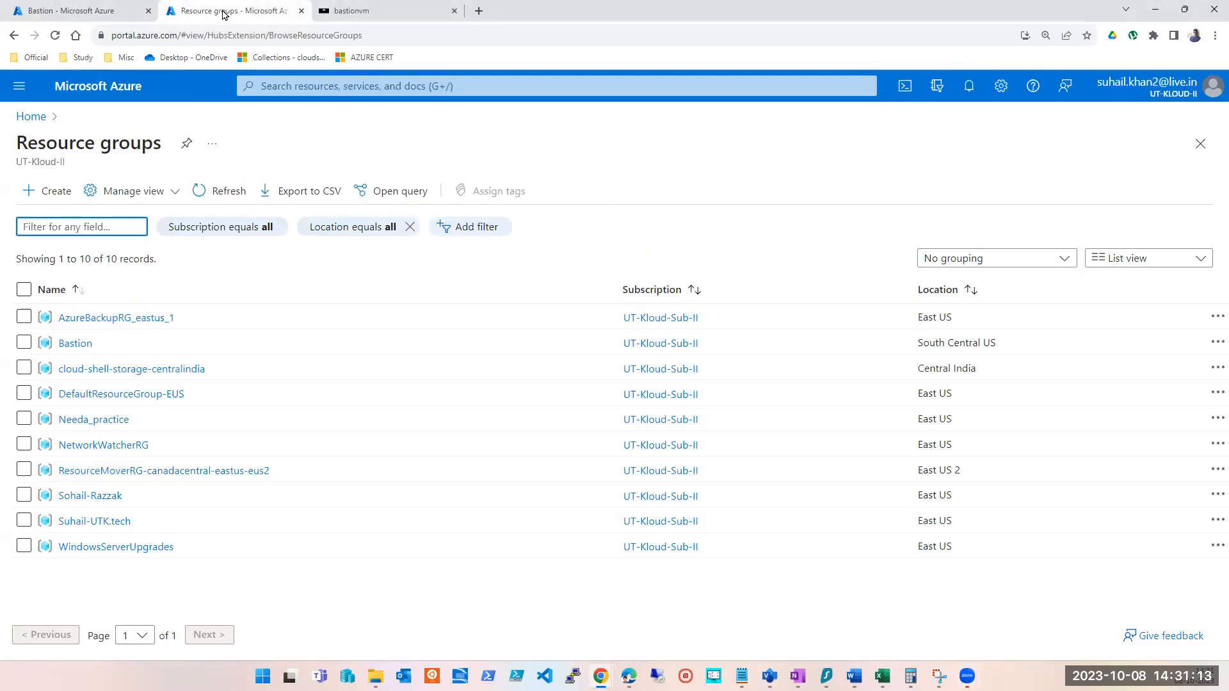
pyautogui.rightClick(222, 14)
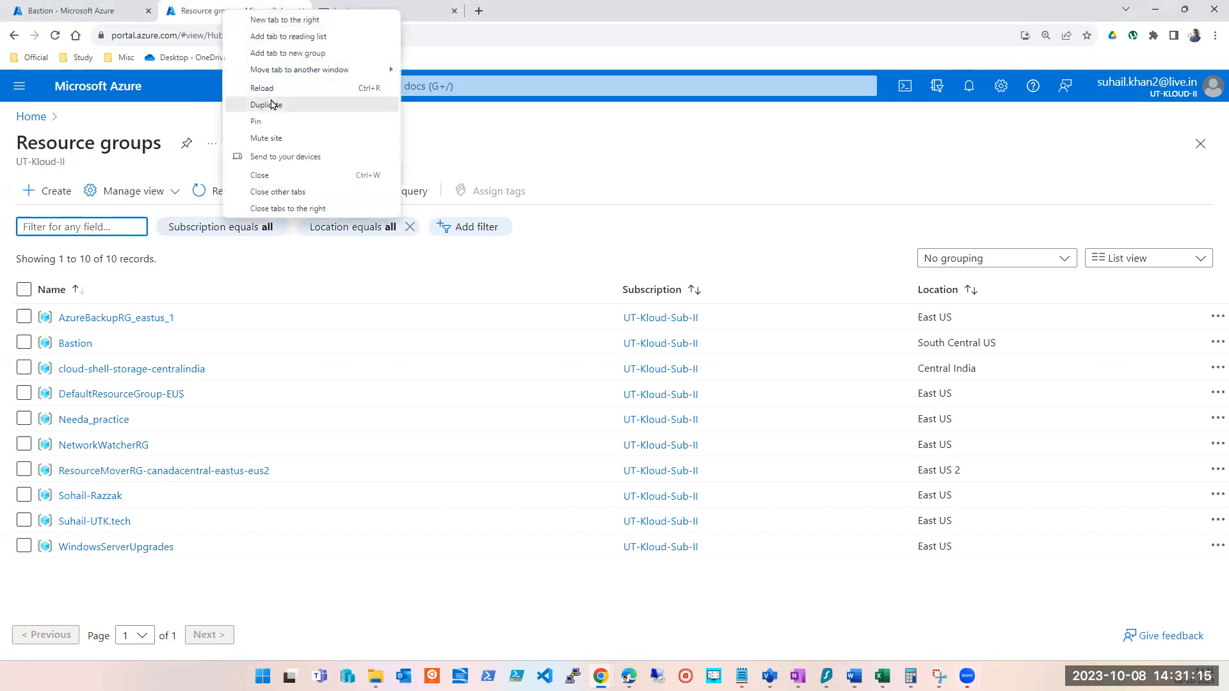
pyautogui.click(253, 105)
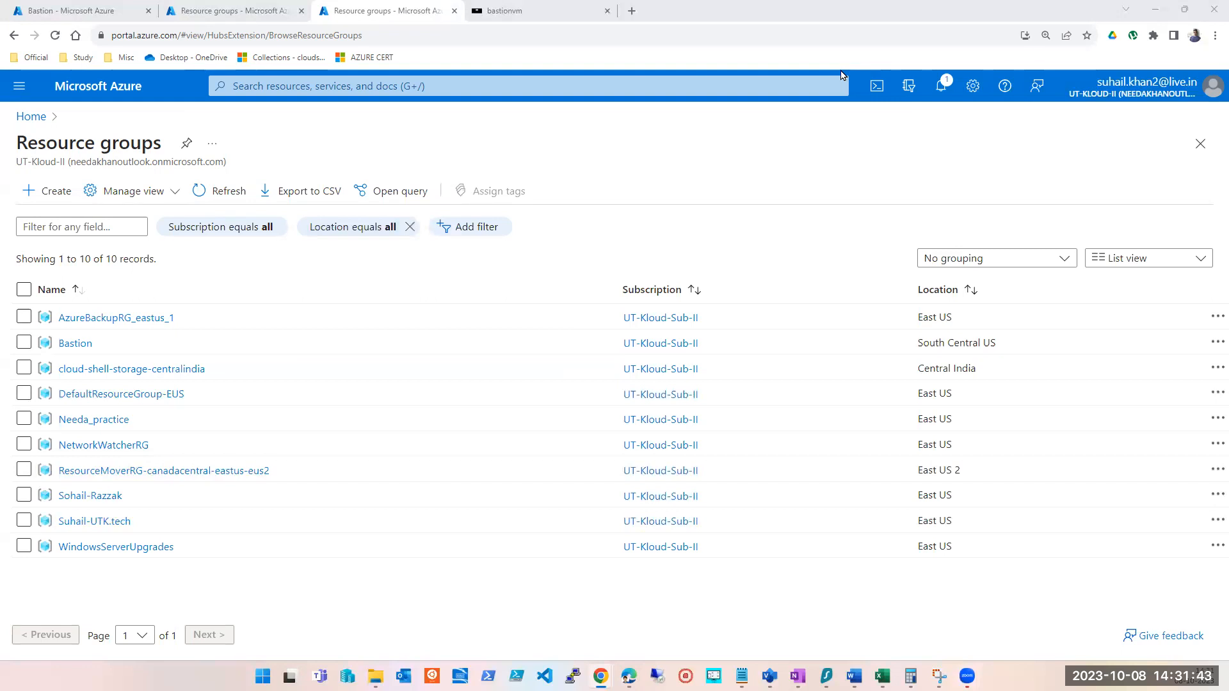
pyautogui.click(941, 85)
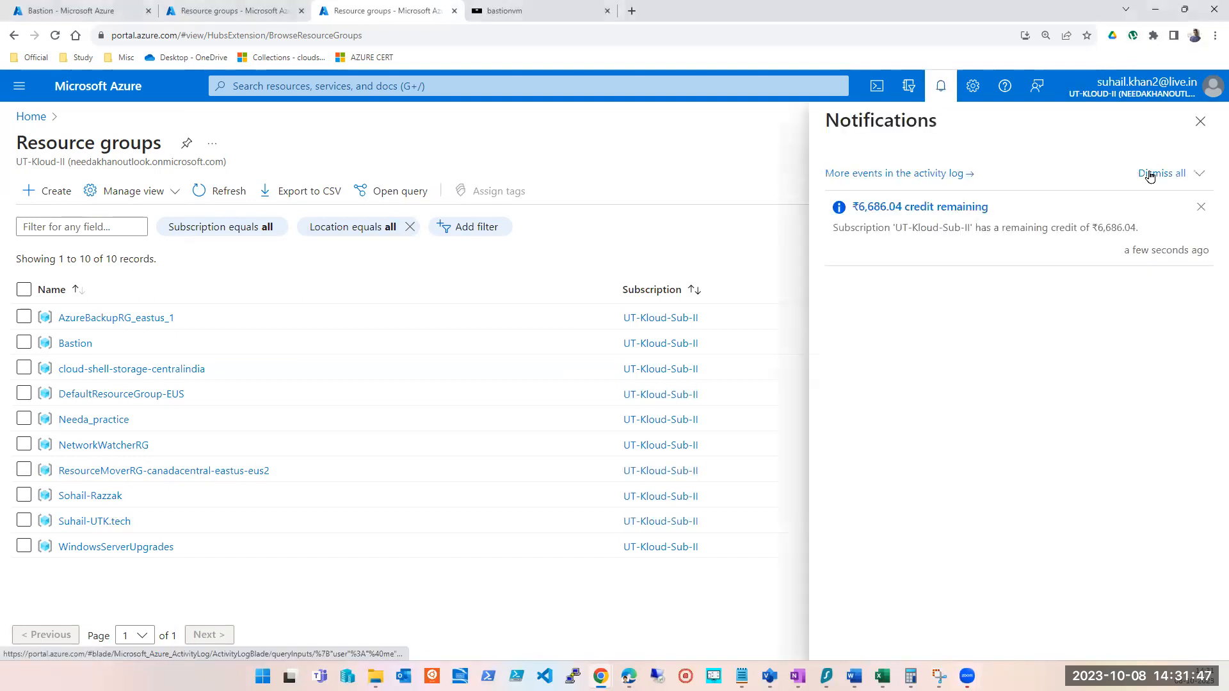
pyautogui.click(1196, 126)
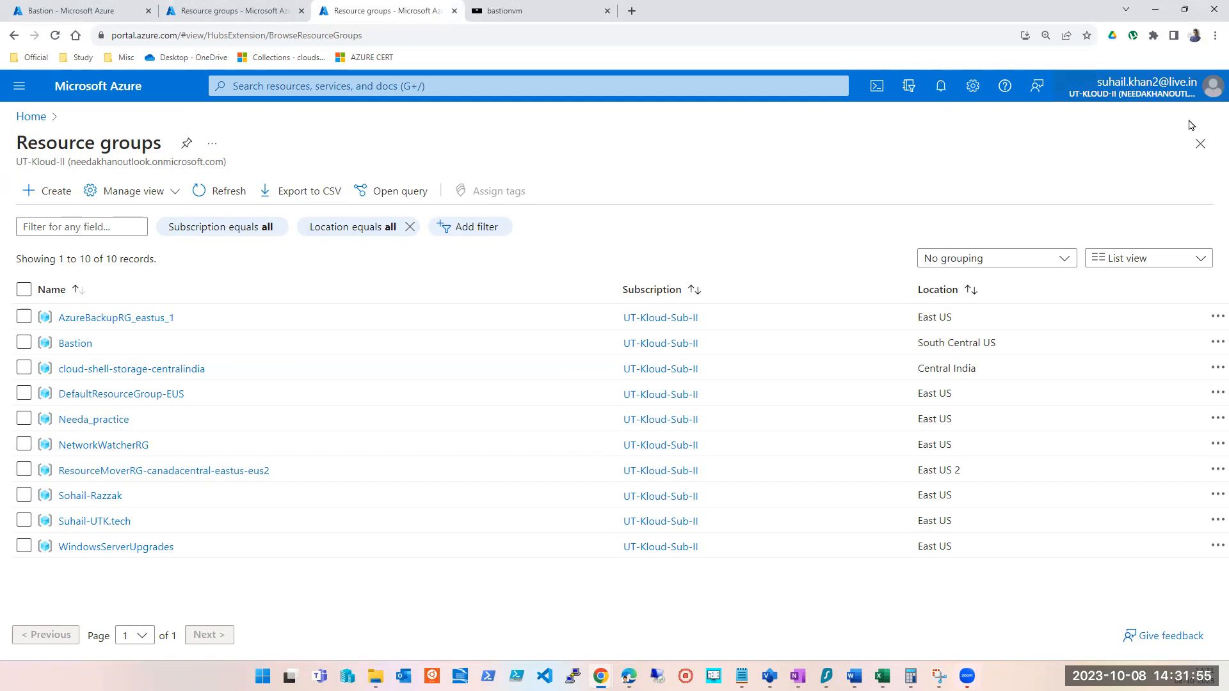
# Switch the portal to the UT-Kloud directory.
pyautogui.click(1212, 90)
pyautogui.click(1111, 226)
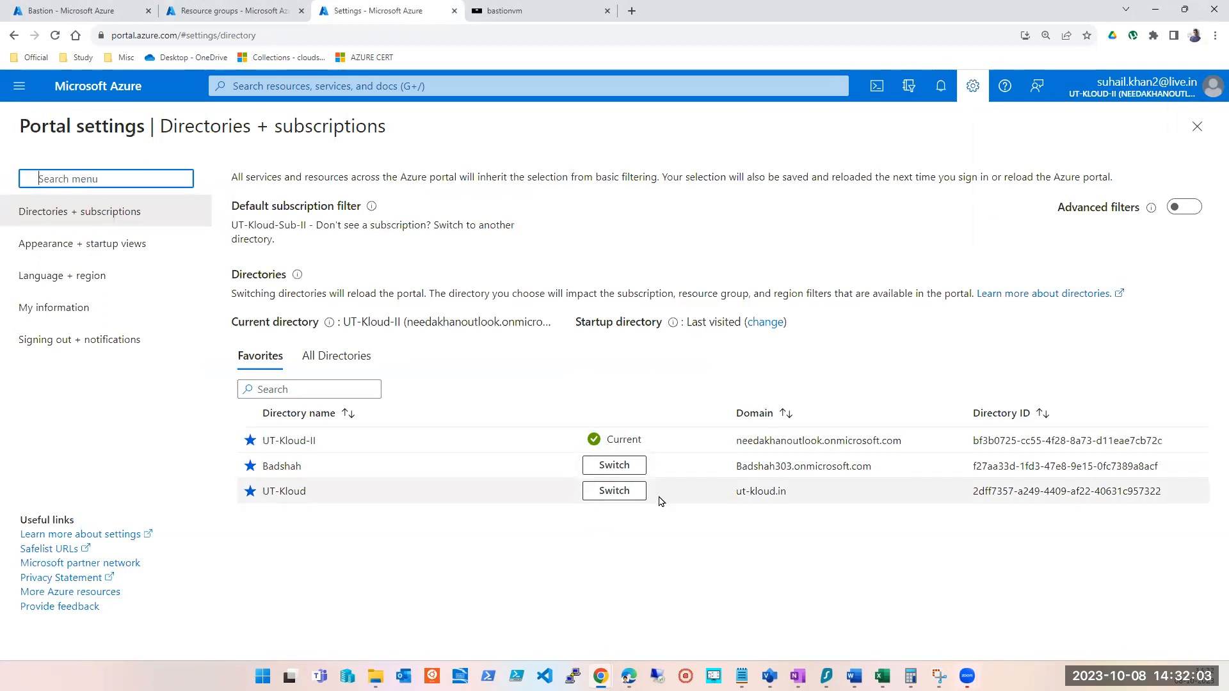
pyautogui.click(627, 492)
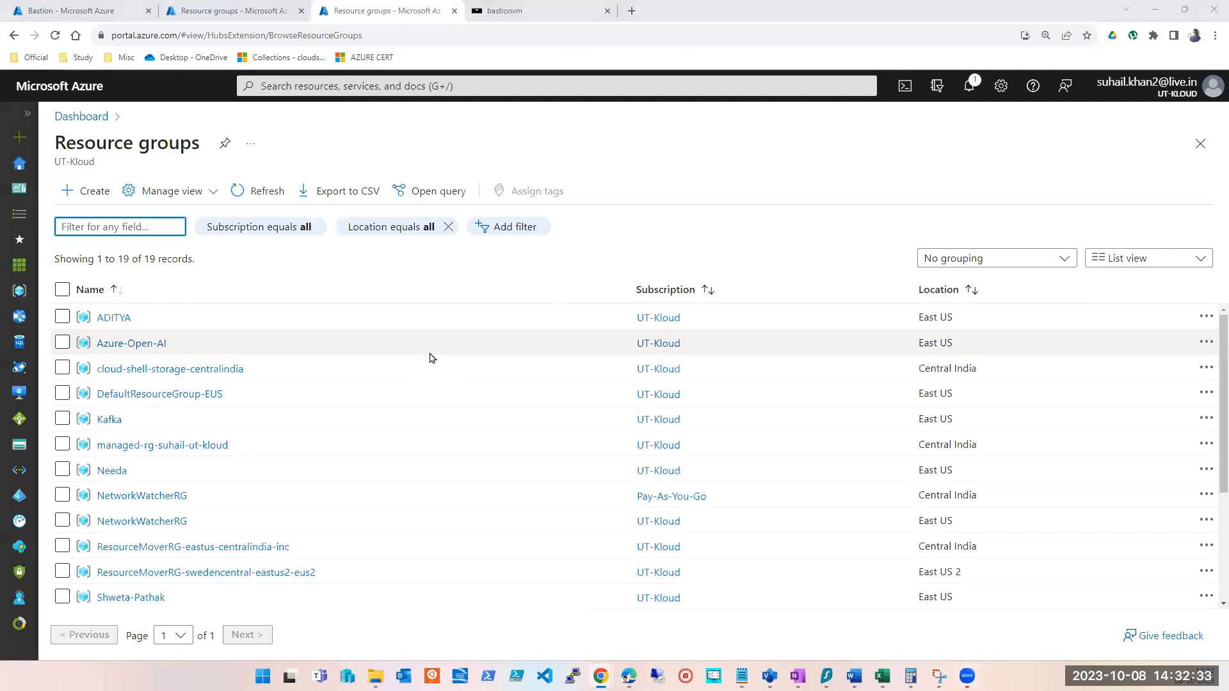
# Open the virtual machine Test-VM-01 from the first resource group in the list.
pyautogui.click(109, 320)
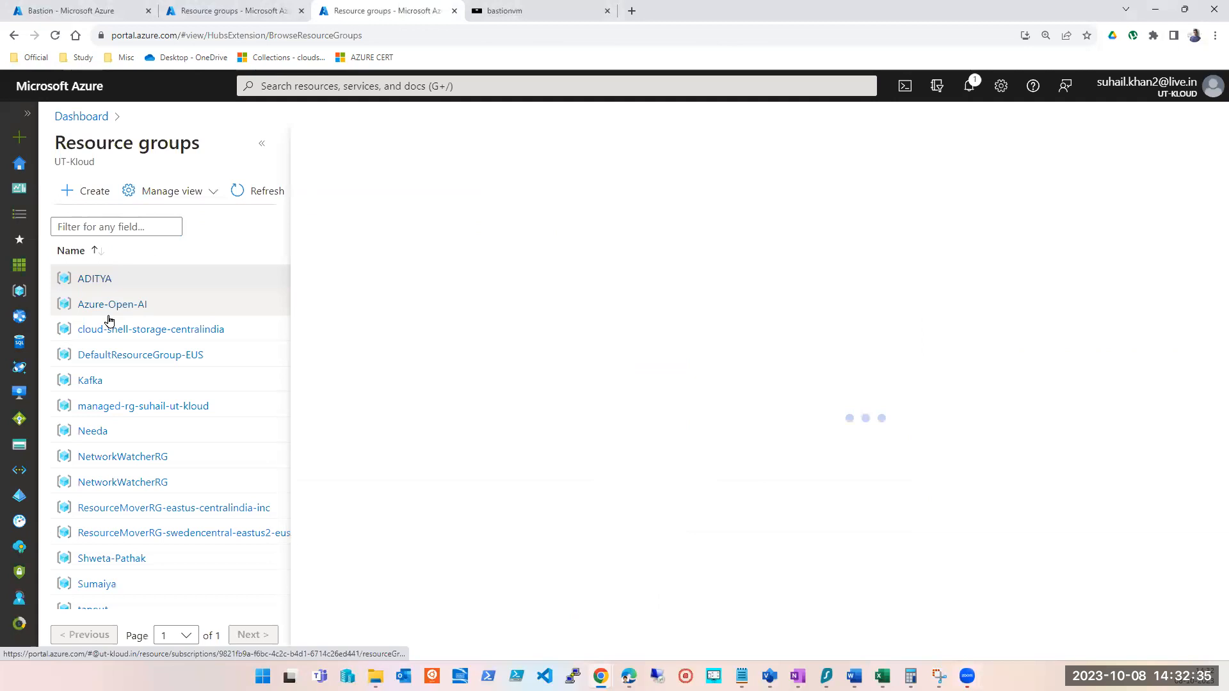
pyautogui.click(262, 147)
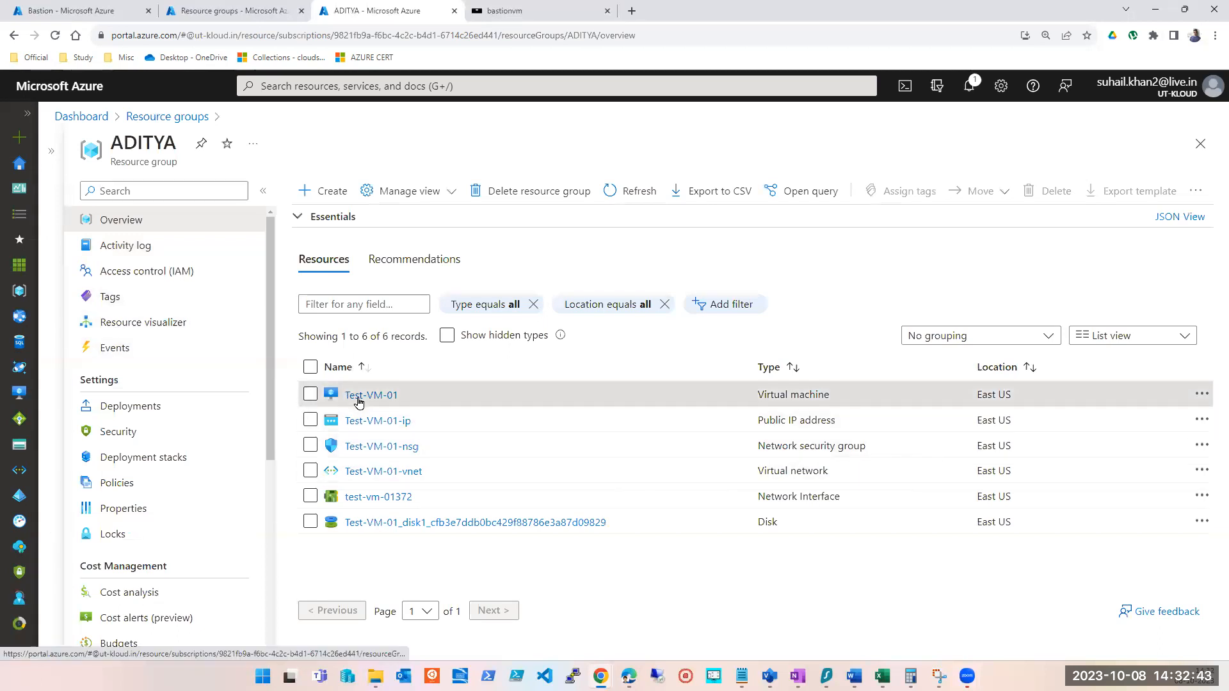
pyautogui.click(356, 399)
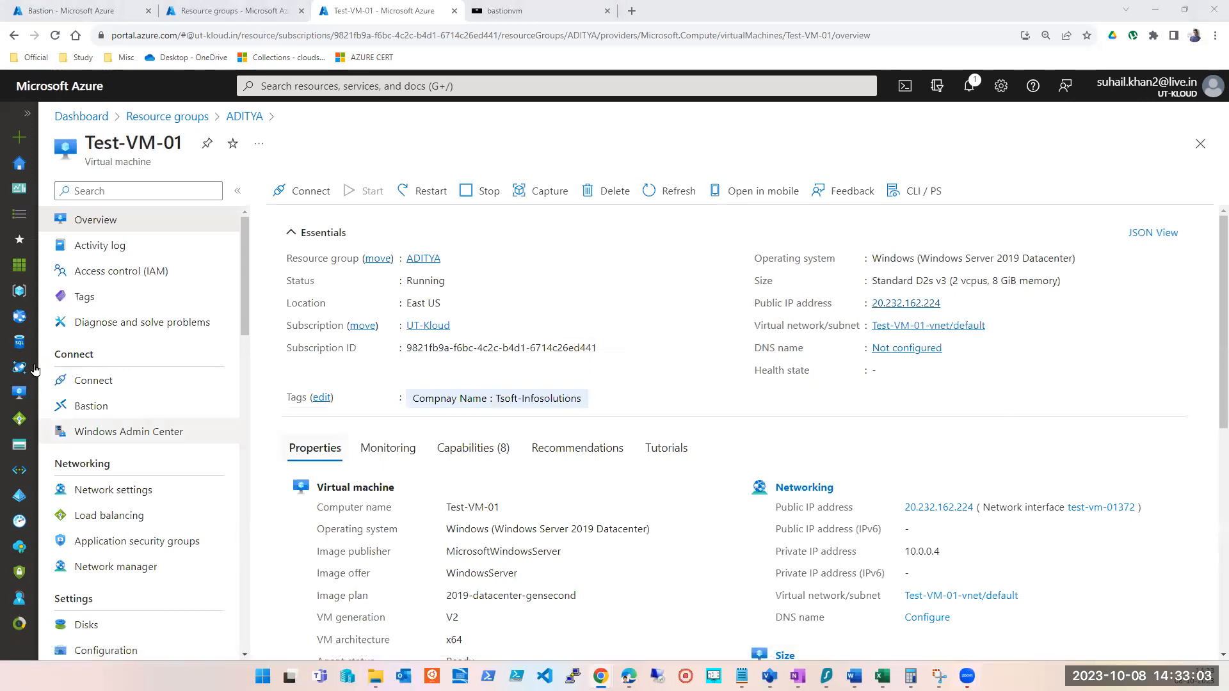
# Review the IP and additional connection options of Test-VM-01, and deploy Bastion for it with the default settings.
pyautogui.click(106, 384)
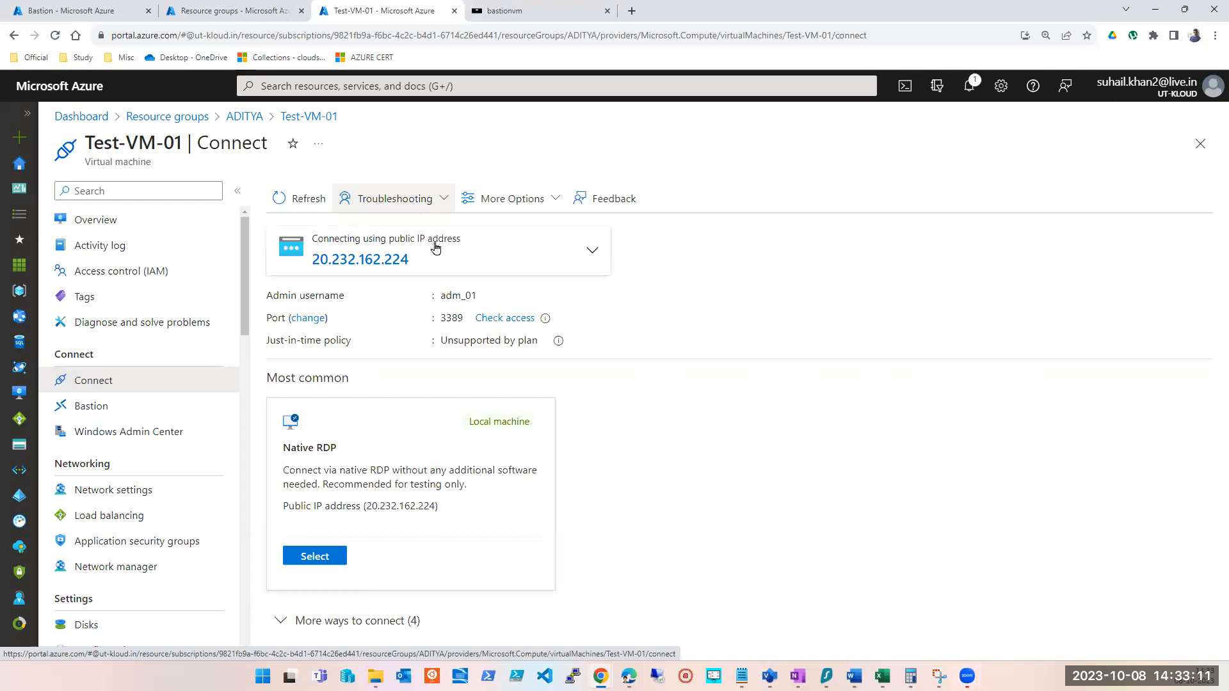
pyautogui.click(589, 249)
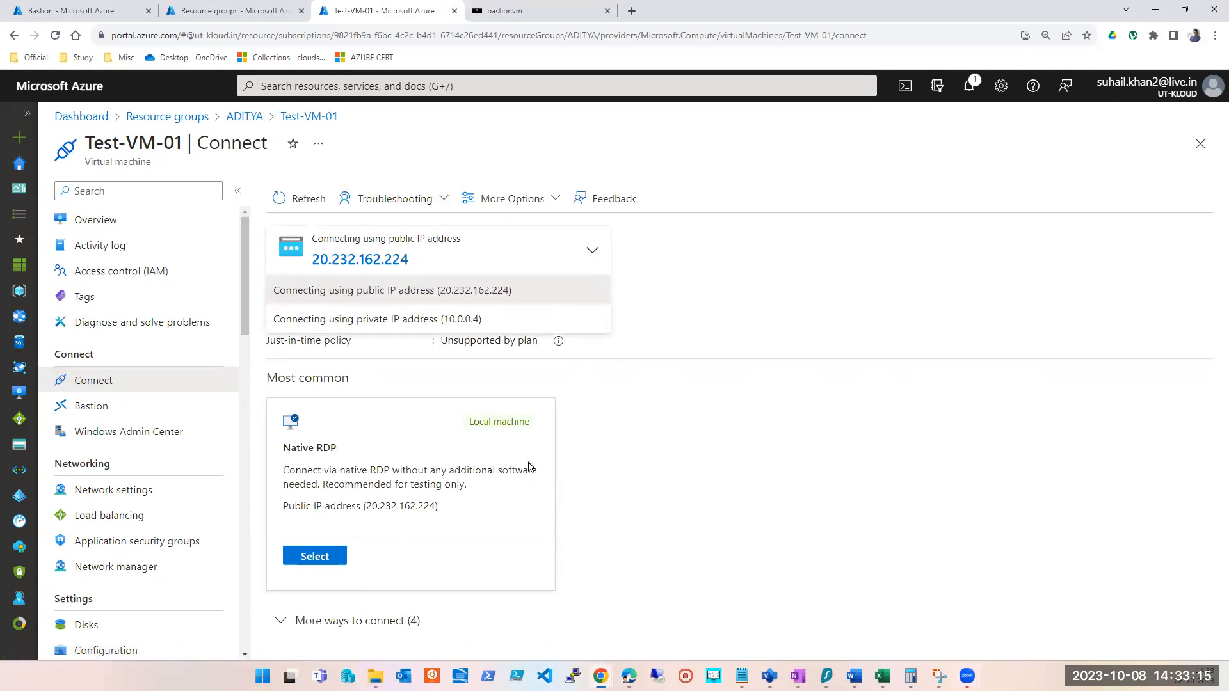
pyautogui.click(569, 488)
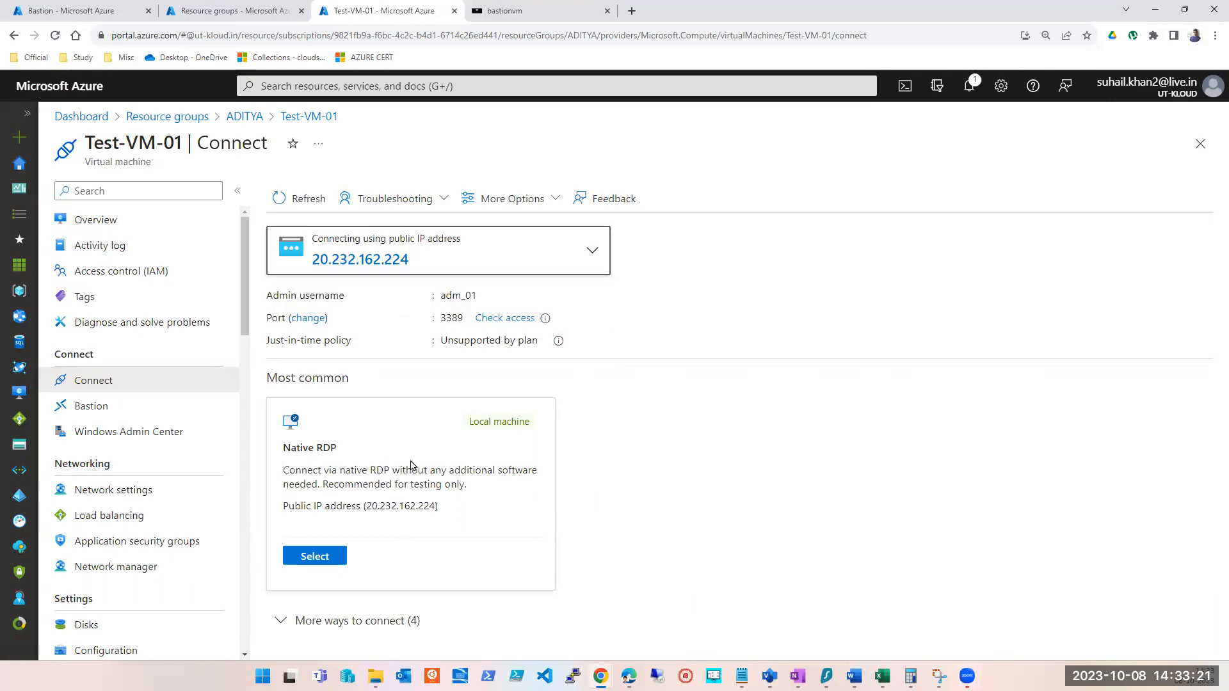
pyautogui.click(323, 620)
pyautogui.scroll(-4, 563, 585)
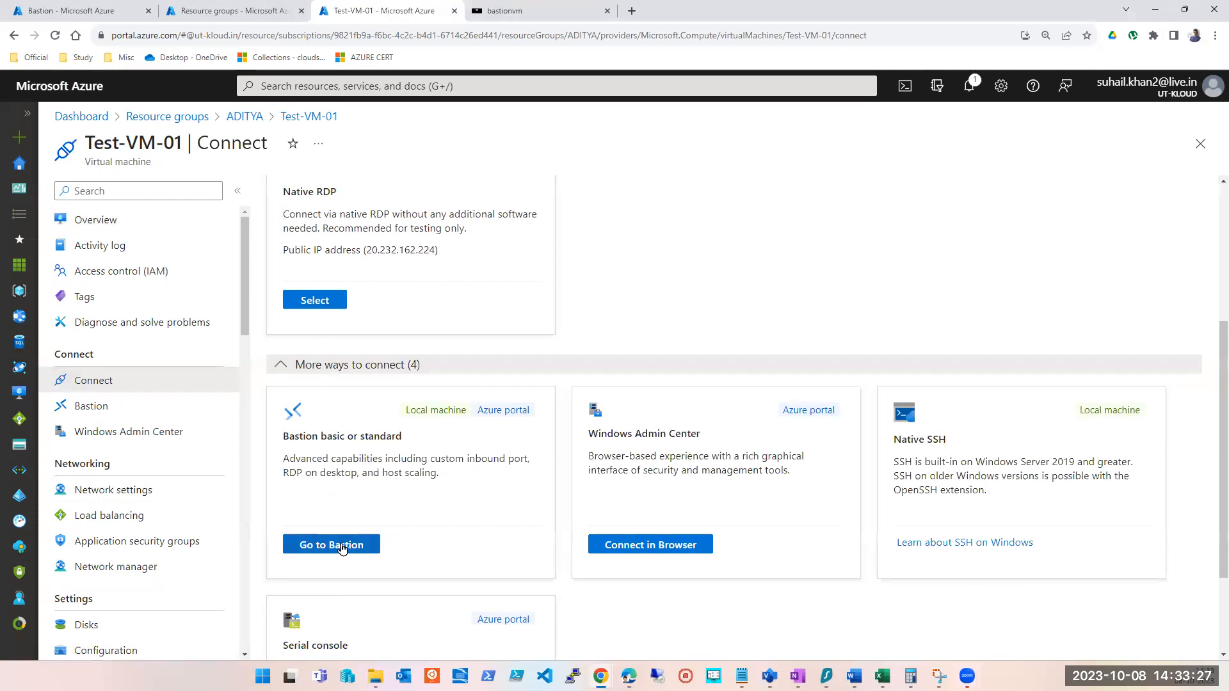
pyautogui.click(97, 415)
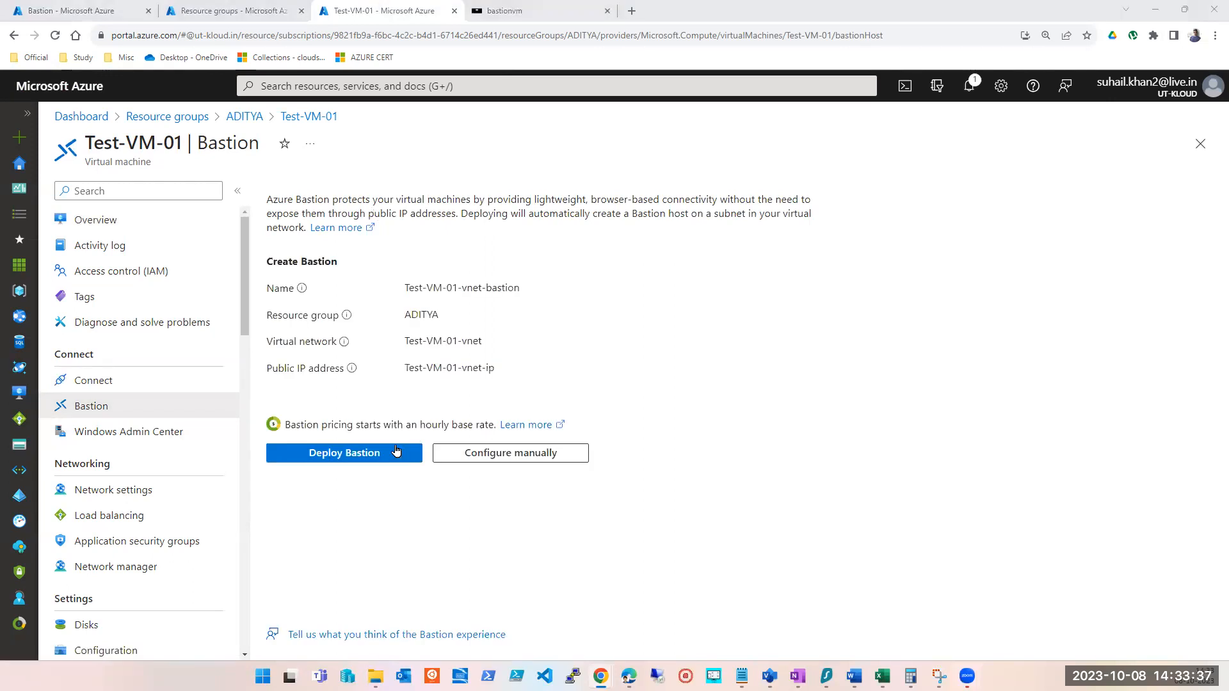
pyautogui.click(375, 455)
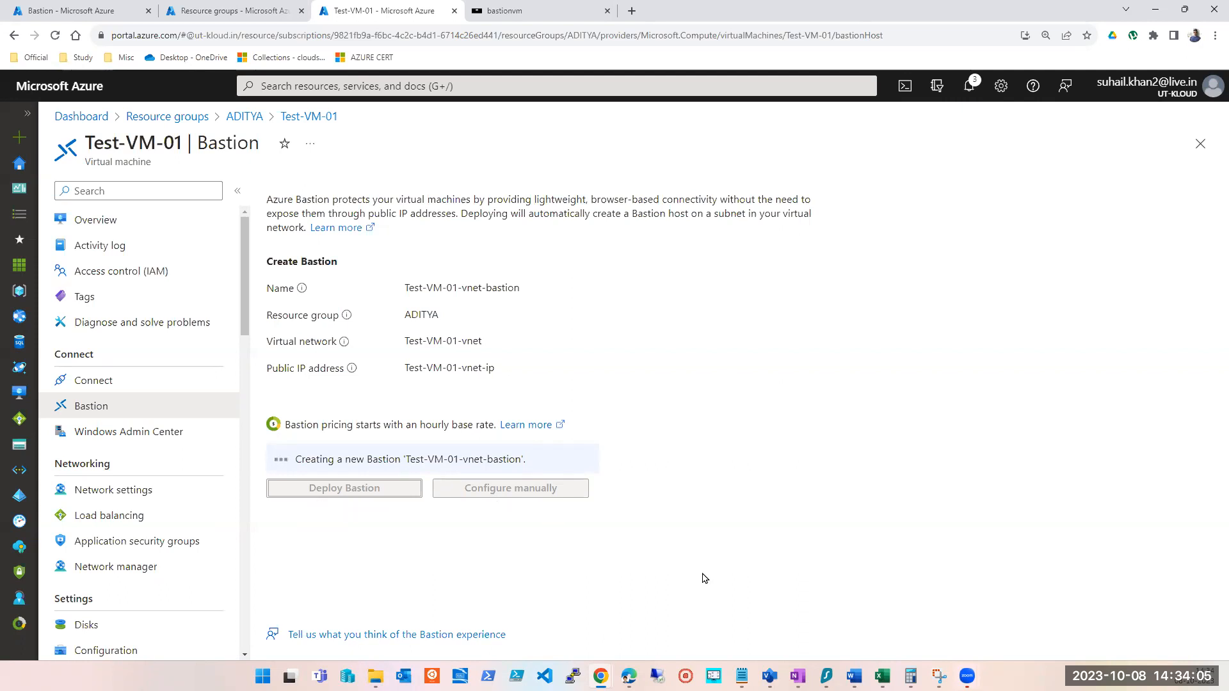
# Switch to Notepad and write VNET1 with the line "10.0.0.0/25 - 1024" under it.
pyautogui.click(741, 614)
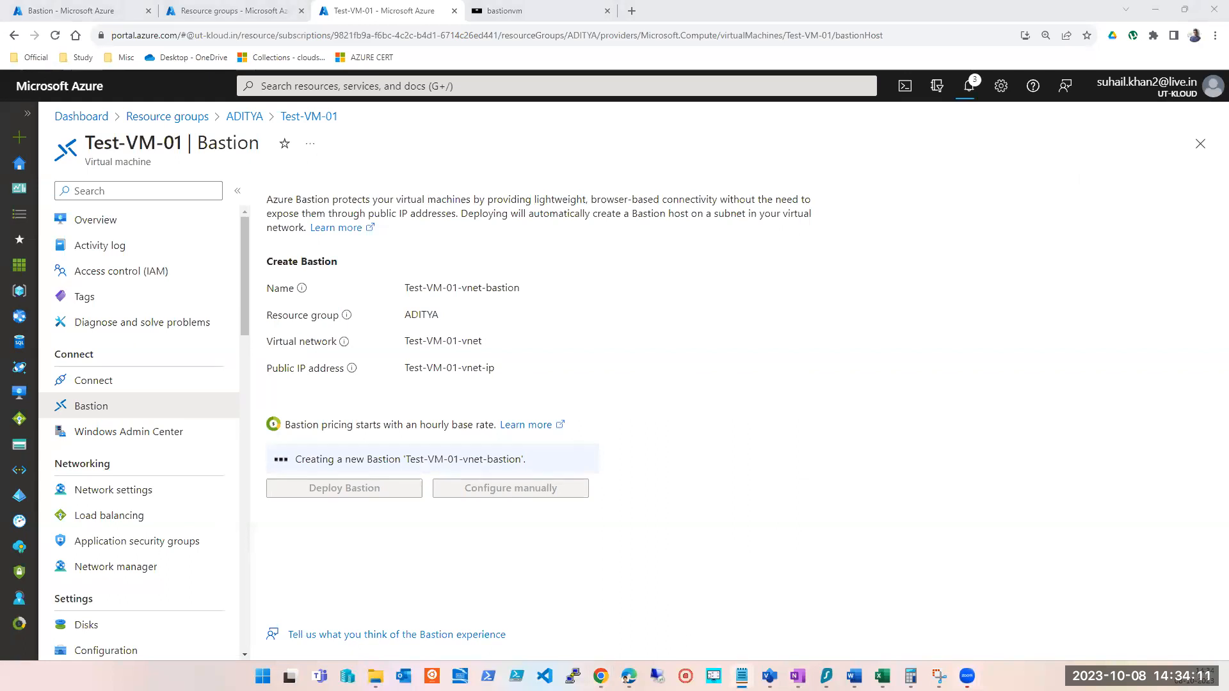
pyautogui.write('VNET1')
pyautogui.press('Return')
pyautogui.press('Return')
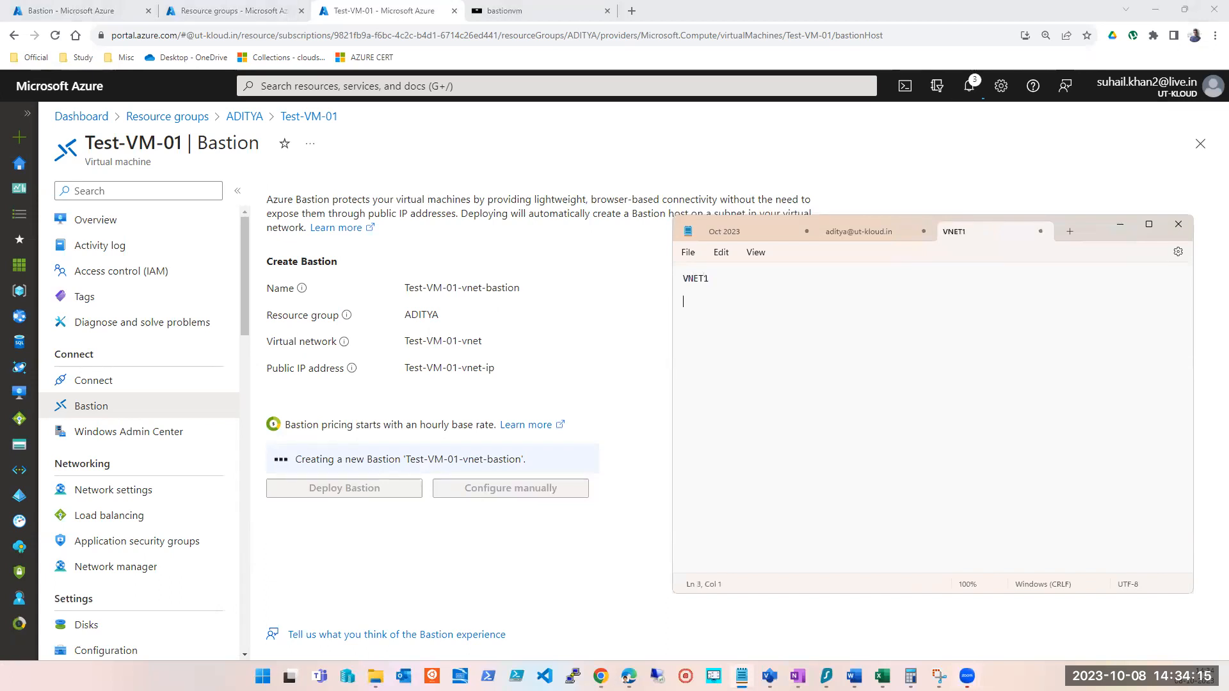
pyautogui.write('10.0.0.0/25  - 1024')
# Add the heading "sn1-" below the VNET1 lines and copy the range 10.0.0.0/25 under it.
pyautogui.hotkey('shift', 'Left')
pyautogui.hotkey('shift', 'Left')
pyautogui.hotkey('shift', 'Left')
pyautogui.hotkey('shift', 'Left')
pyautogui.hotkey('shift', 'Left')
pyautogui.hotkey('shift', 'Left')
pyautogui.hotkey('shift', 'Left')
pyautogui.hotkey('shift', 'Left')
pyautogui.hotkey('shift', 'Left')
pyautogui.hotkey('shift', 'Left')
pyautogui.hotkey('shift', 'Left')
pyautogui.hotkey('ctrl', 'c')
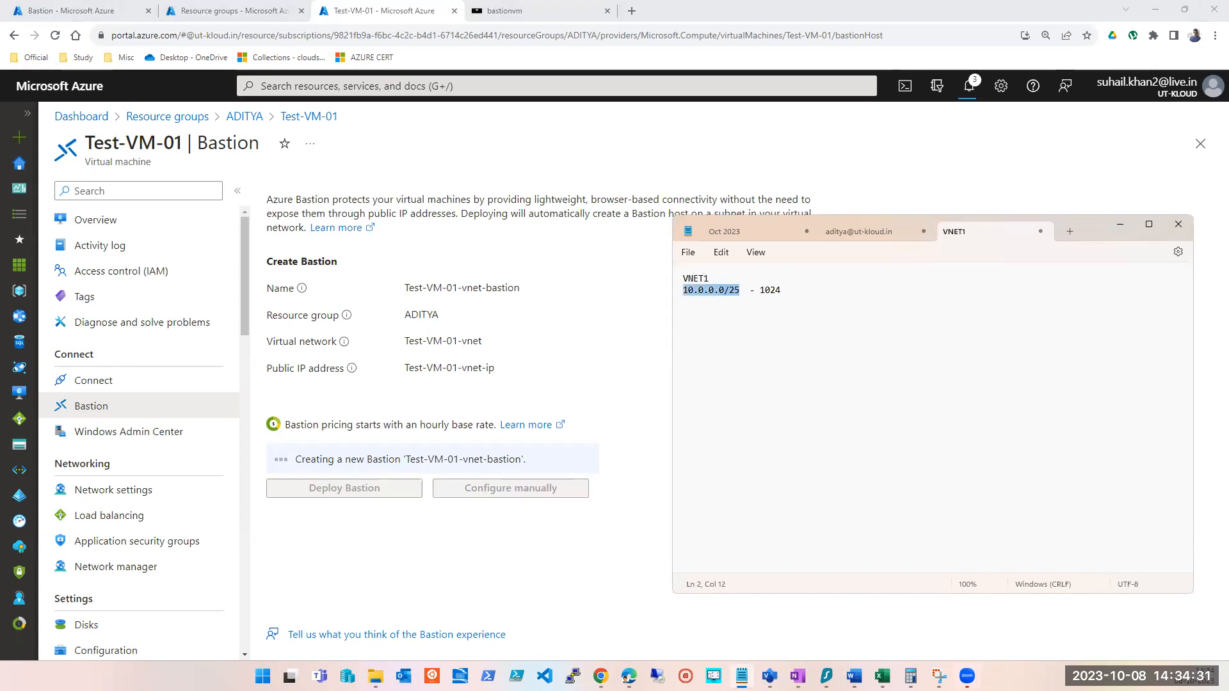
pyautogui.press('Right')
pyautogui.press('Right')
pyautogui.press('Right')
pyautogui.press('Right')
pyautogui.press('Right')
pyautogui.press('Right')
pyautogui.press('Right')
pyautogui.press('Return')
pyautogui.press('Return')
pyautogui.press('Return')
pyautogui.write('sn')
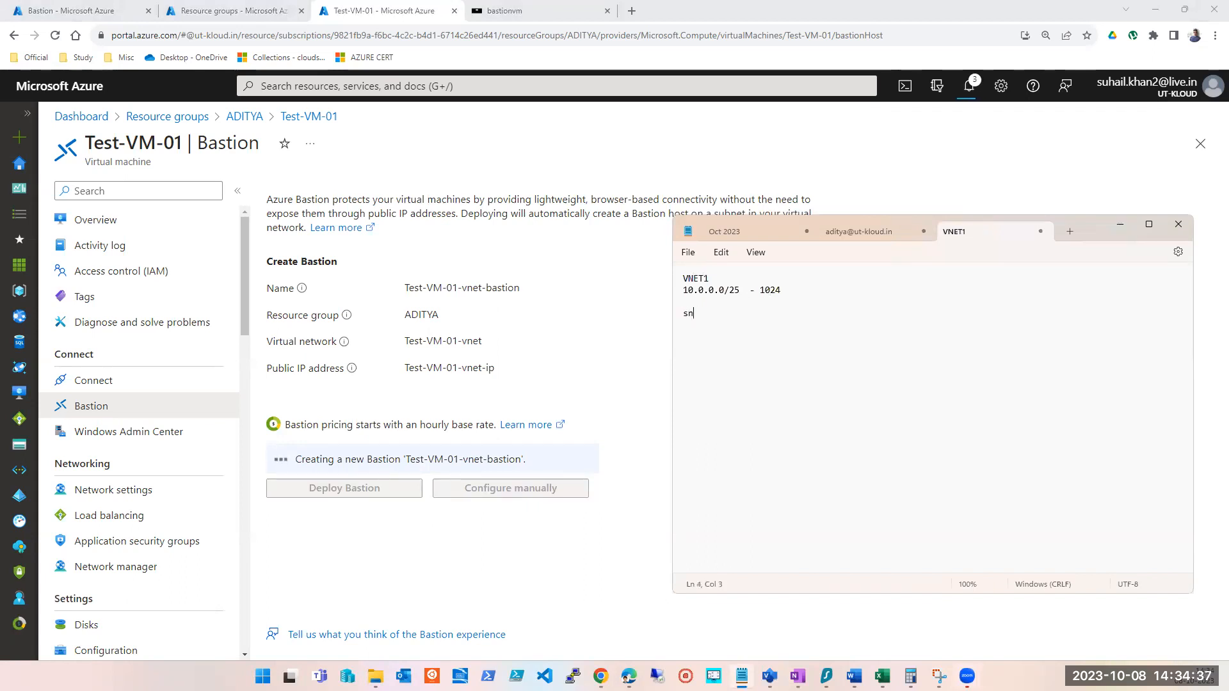
pyautogui.write('1-')
pyautogui.press('Return')
pyautogui.hotkey('ctrl', 'v')
# Add a VMs heading below the subnet range and close the section with a divider row of equals signs.
pyautogui.write('VMs')
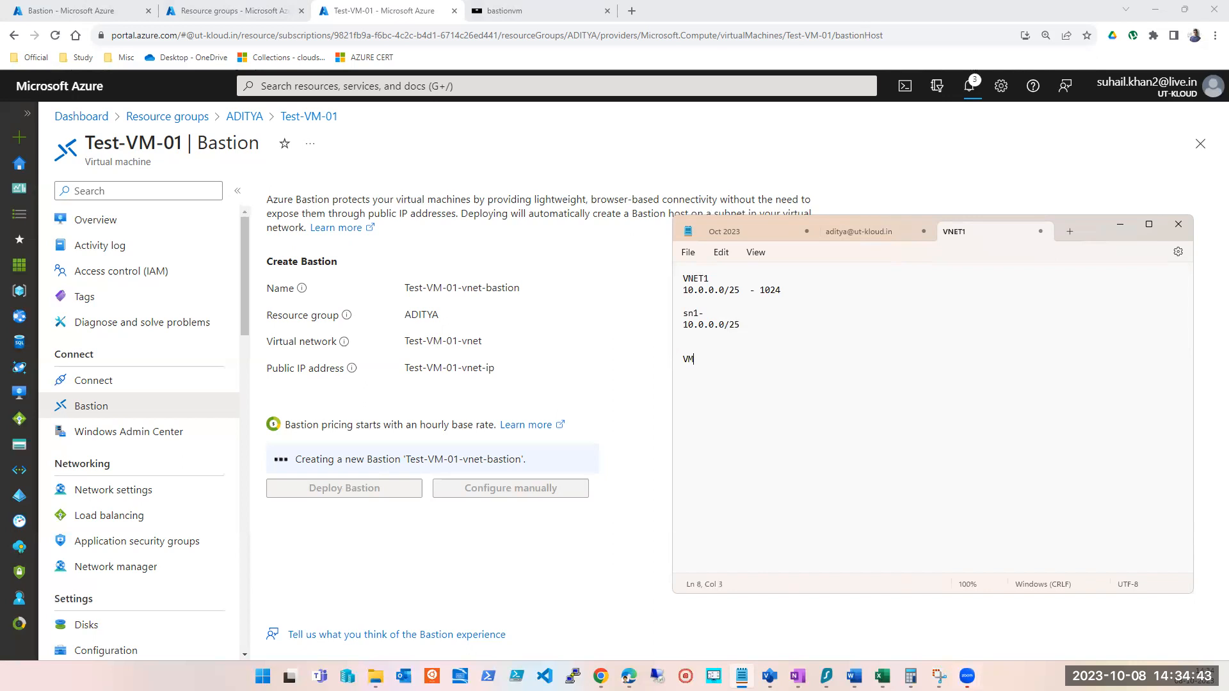
pyautogui.press('Return')
pyautogui.press('Return')
pyautogui.write('=====================')
pyautogui.press('Return')
pyautogui.press('Return')
pyautogui.press('Return')
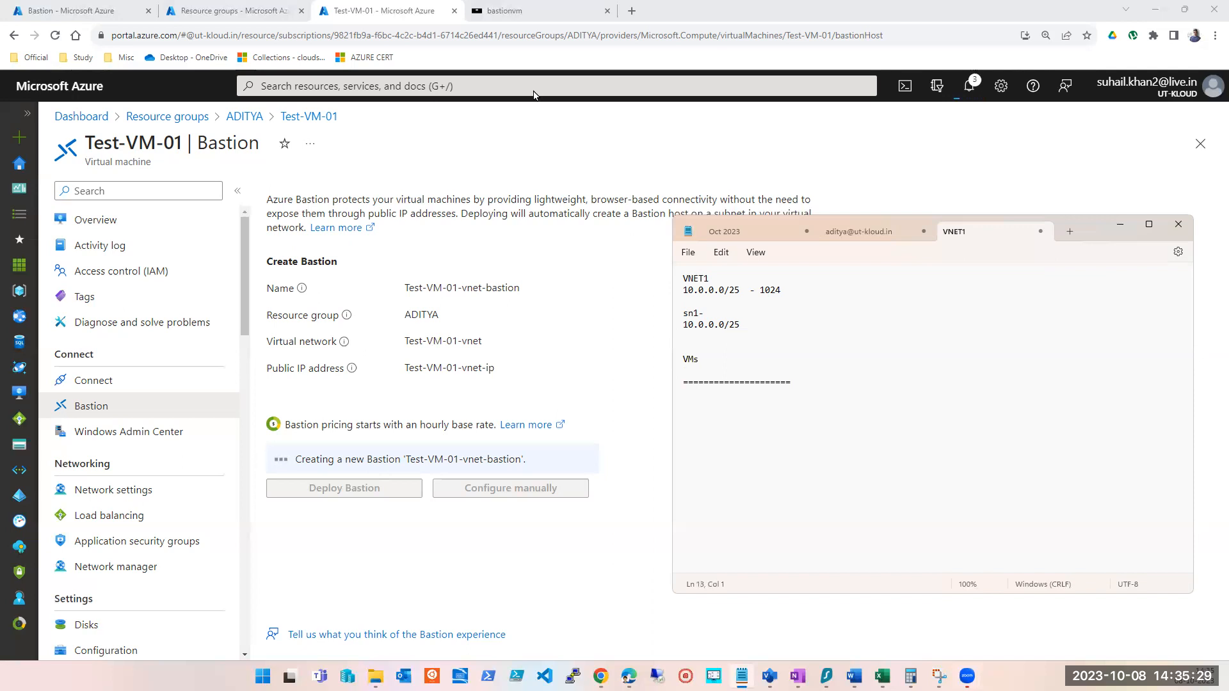
# List the numbers 1 to 5 on separate lines under VMs, leaving blank lines before the divider.
pyautogui.click(821, 509)
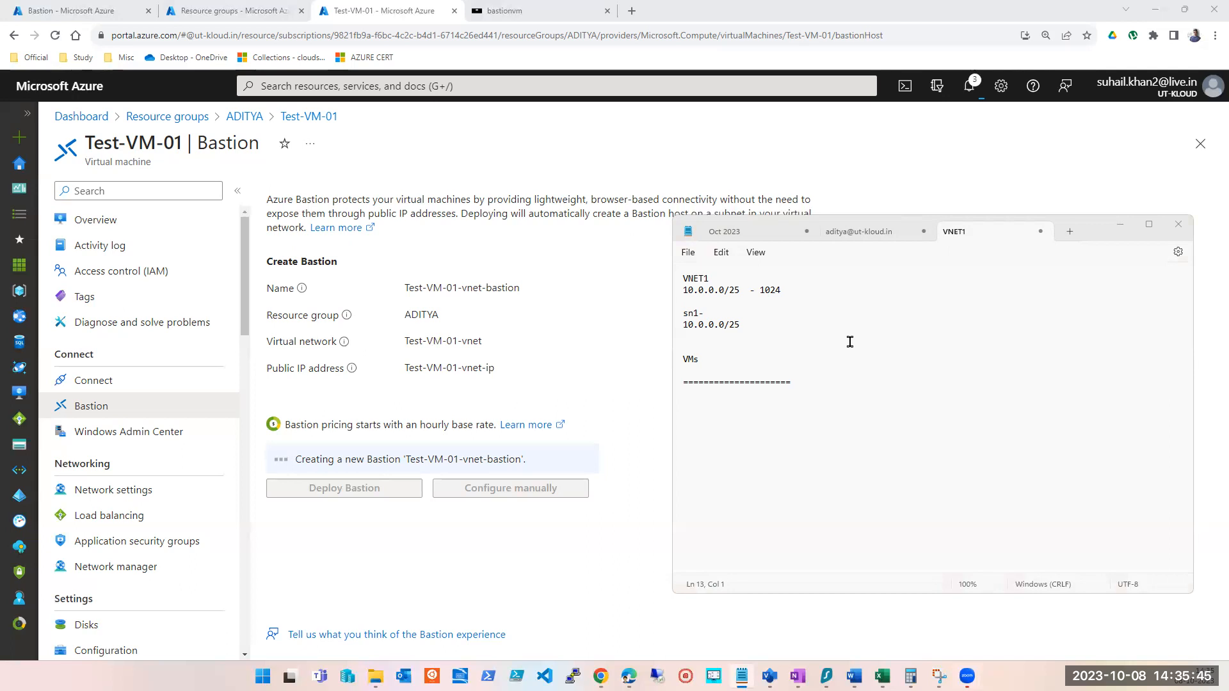
pyautogui.click(783, 476)
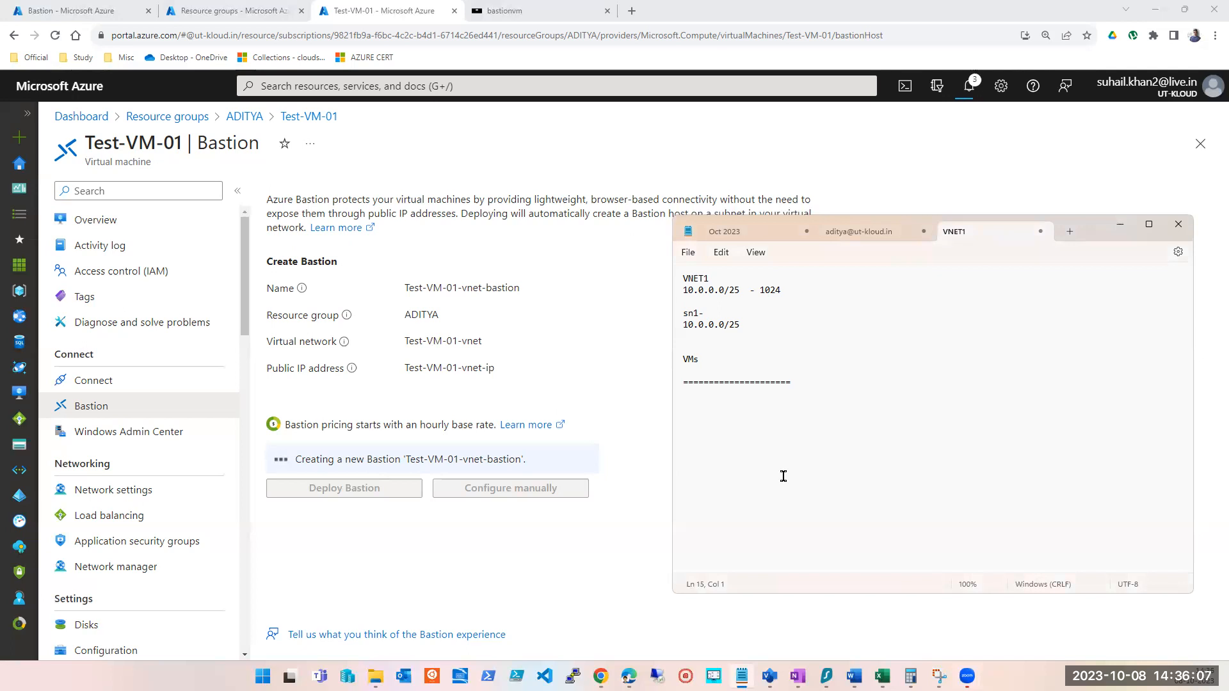
pyautogui.click(711, 365)
pyautogui.write('1')
pyautogui.press('Return')
pyautogui.write('2')
pyautogui.press('Return')
pyautogui.write('3')
pyautogui.press('Return')
pyautogui.write('4')
pyautogui.press('Return')
pyautogui.write('5')
pyautogui.press('Return')
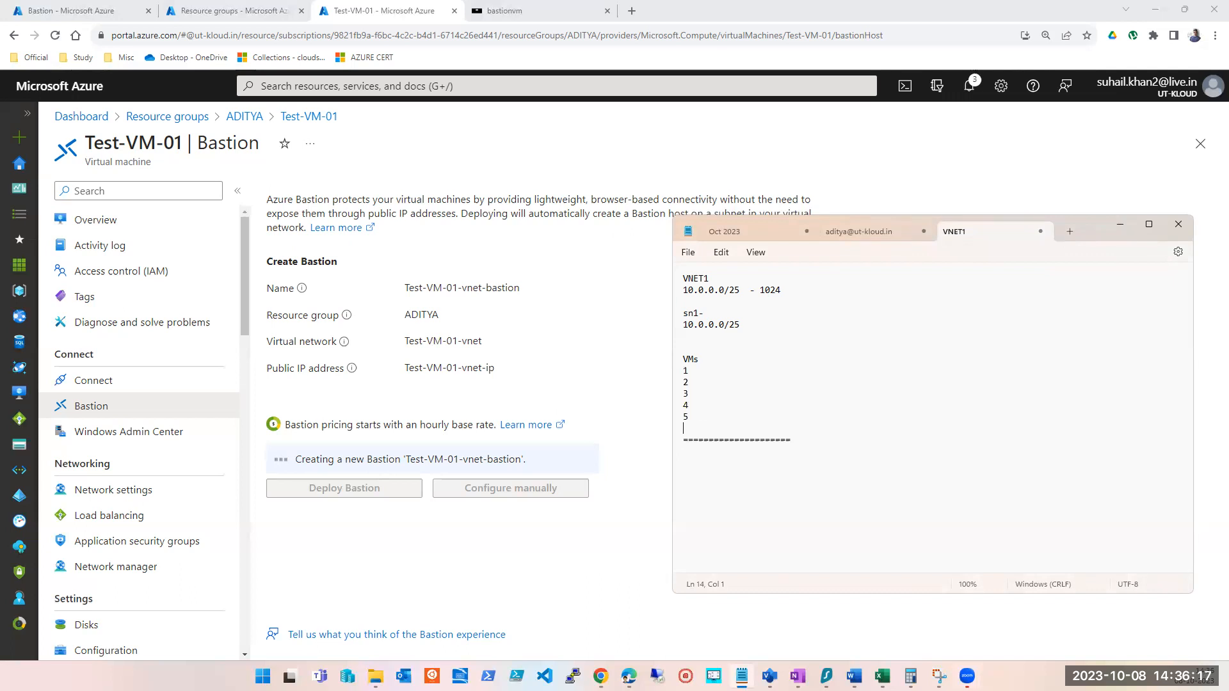
pyautogui.press('Return')
pyautogui.press('Return')
pyautogui.press('Return')
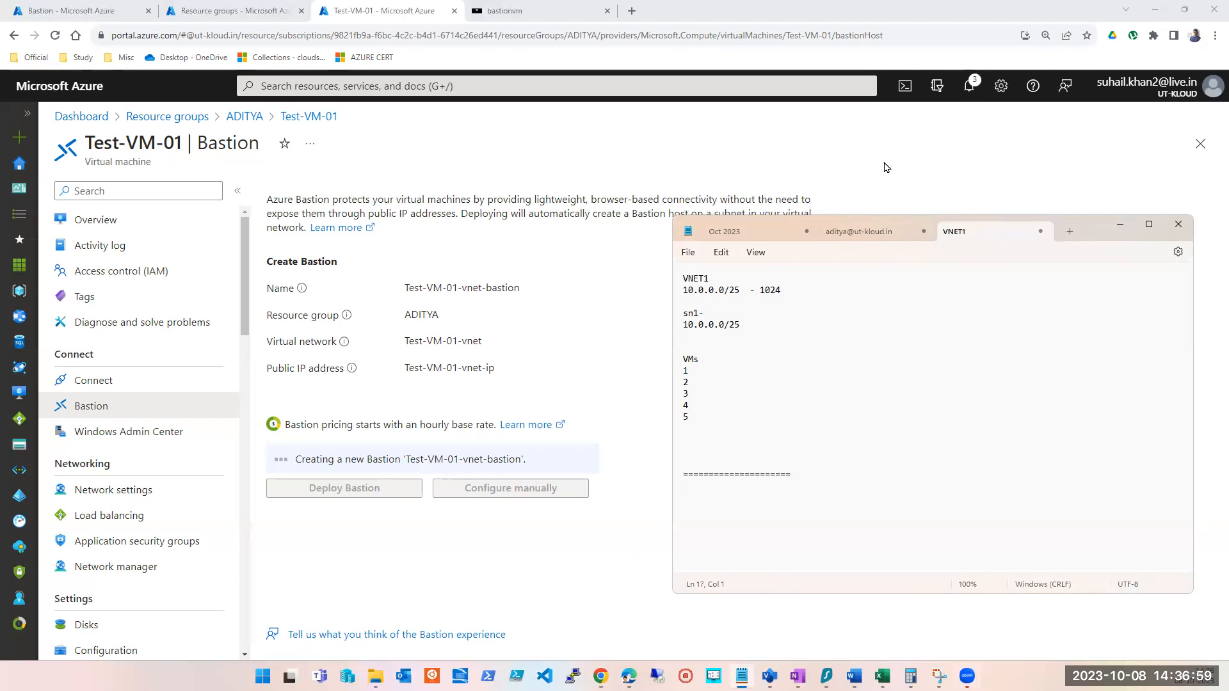
# Change the sn1 subnet range to 10.0.0.0/27.
pyautogui.click(750, 325)
pyautogui.press('BackSpace')
pyautogui.write('7')
# Add azurebastionsubnet with the range 10.0.0.0/28 below the VM list, separated from it by extra blank lines.
pyautogui.click(708, 435)
pyautogui.write('azurebastionsubnrt')
pyautogui.press('Return')
pyautogui.write('10.0.0')
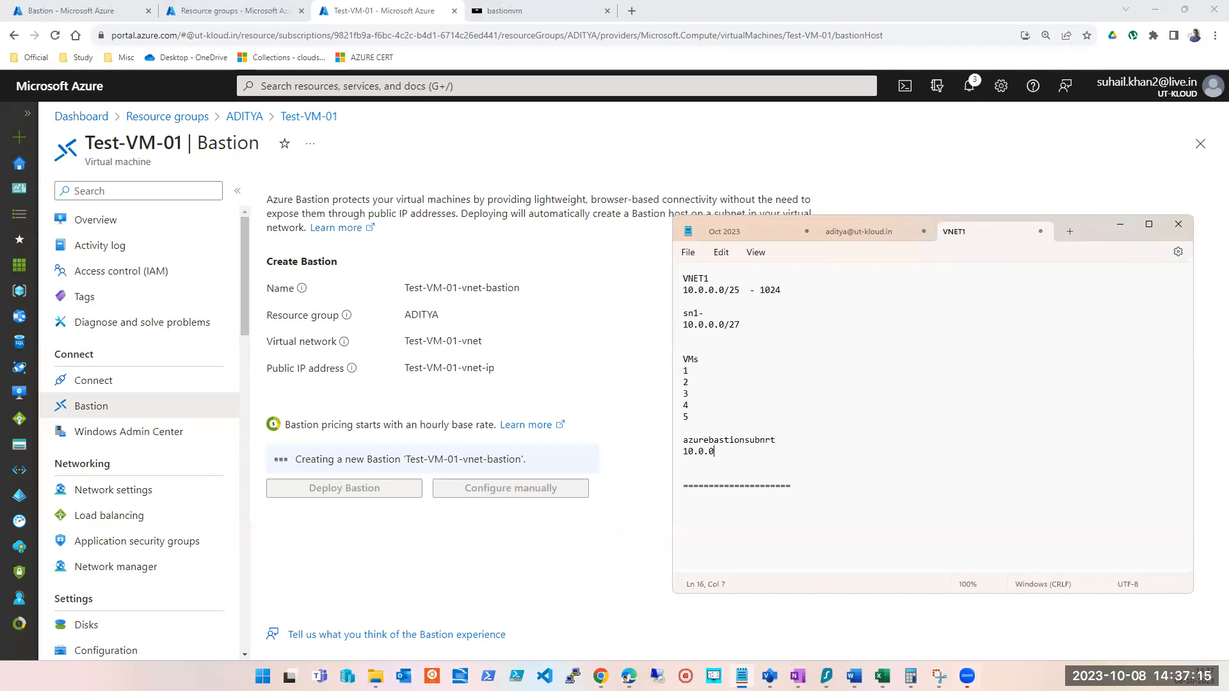
pyautogui.write('.0/28')
pyautogui.click(773, 441)
pyautogui.press('BackSpace')
pyautogui.write('e')
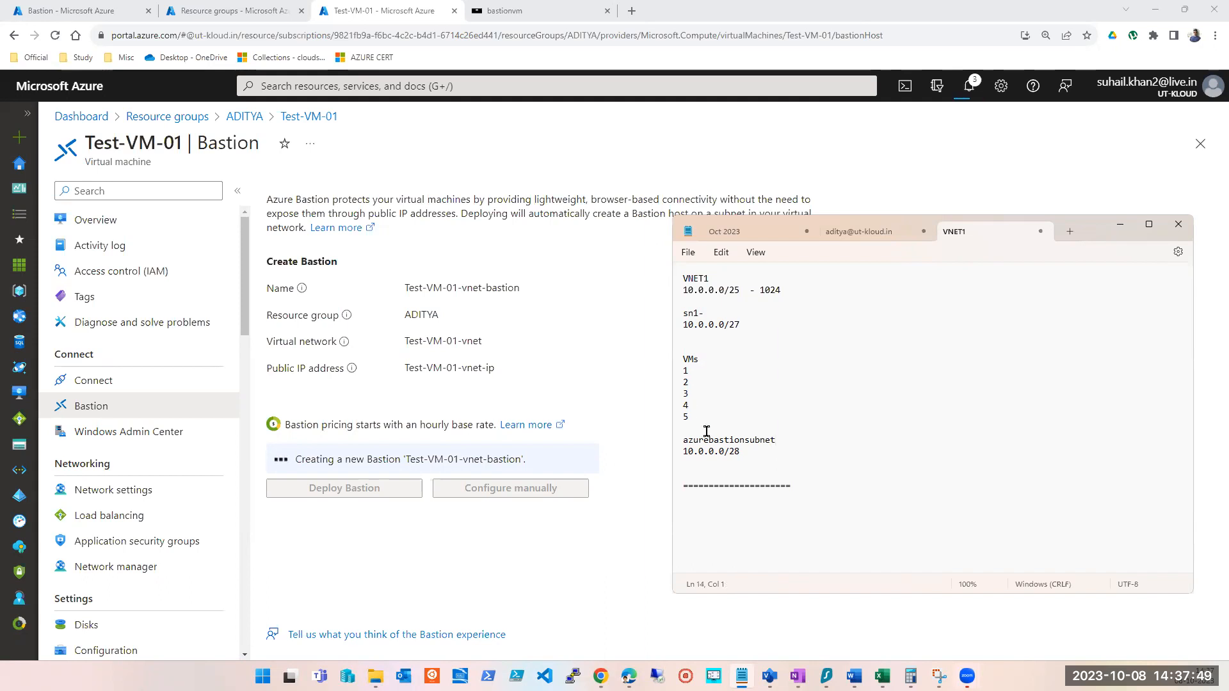
pyautogui.press('Return')
pyautogui.press('Return')
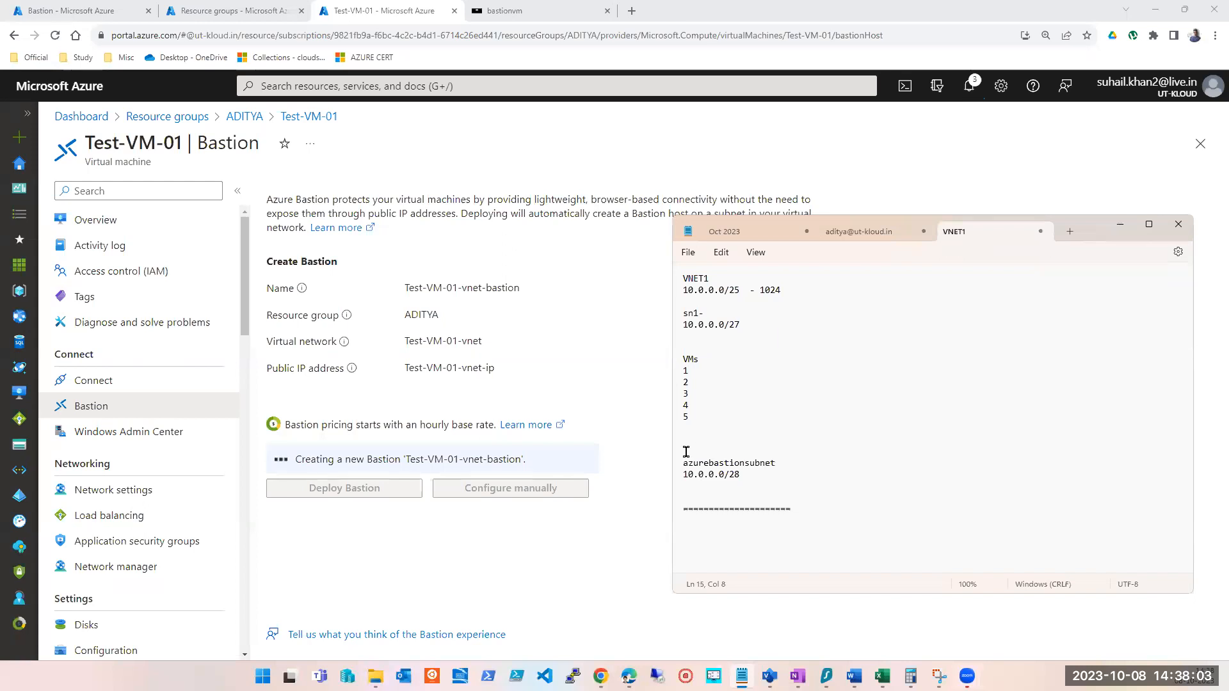
pyautogui.click(689, 418)
pyautogui.moveTo(685, 370); pyautogui.dragTo(680, 323)
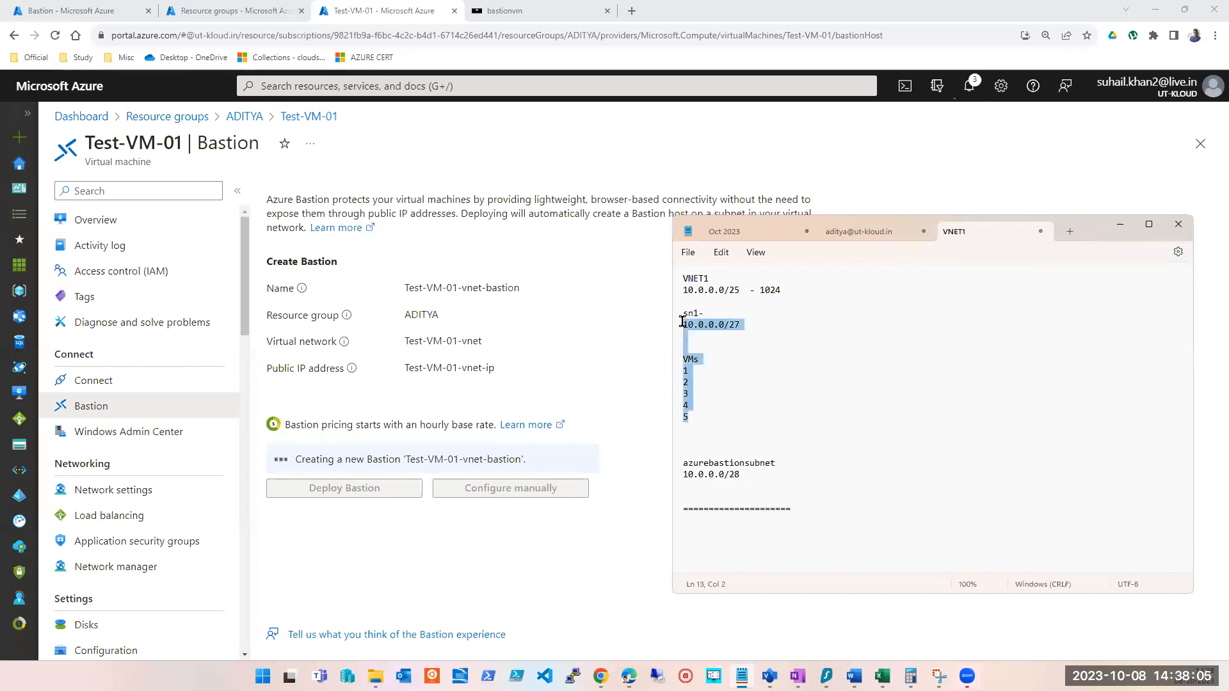
pyautogui.click(712, 410)
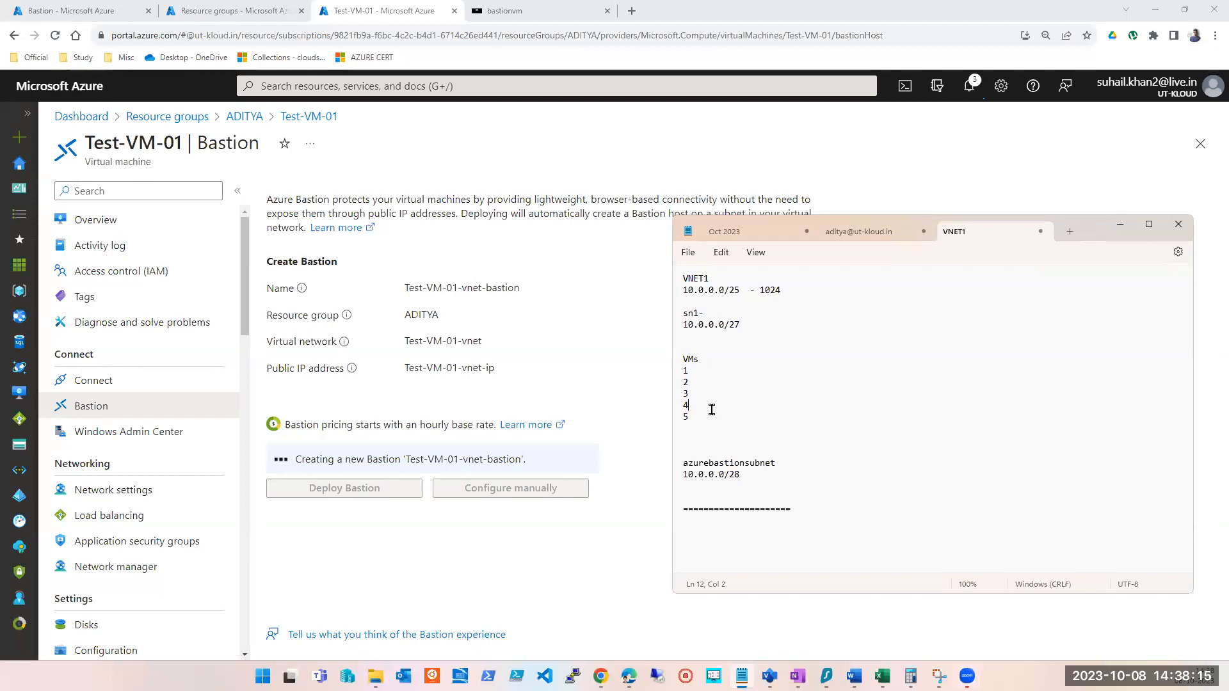
pyautogui.click(753, 475)
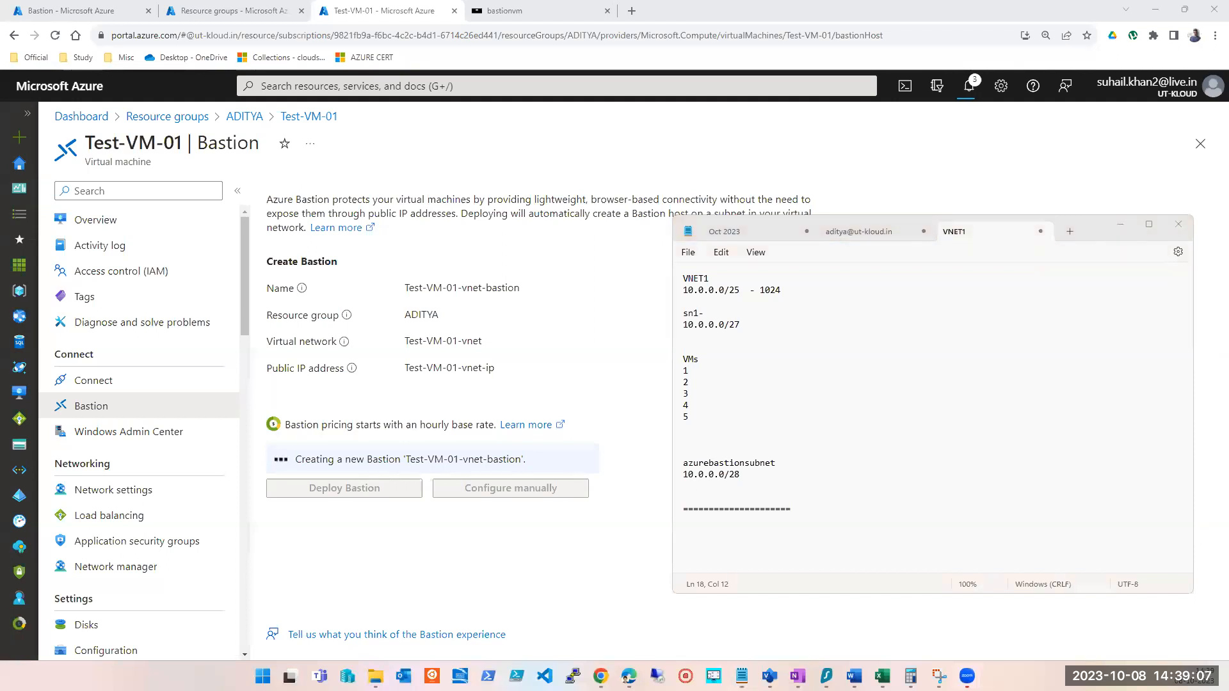
pyautogui.click(855, 676)
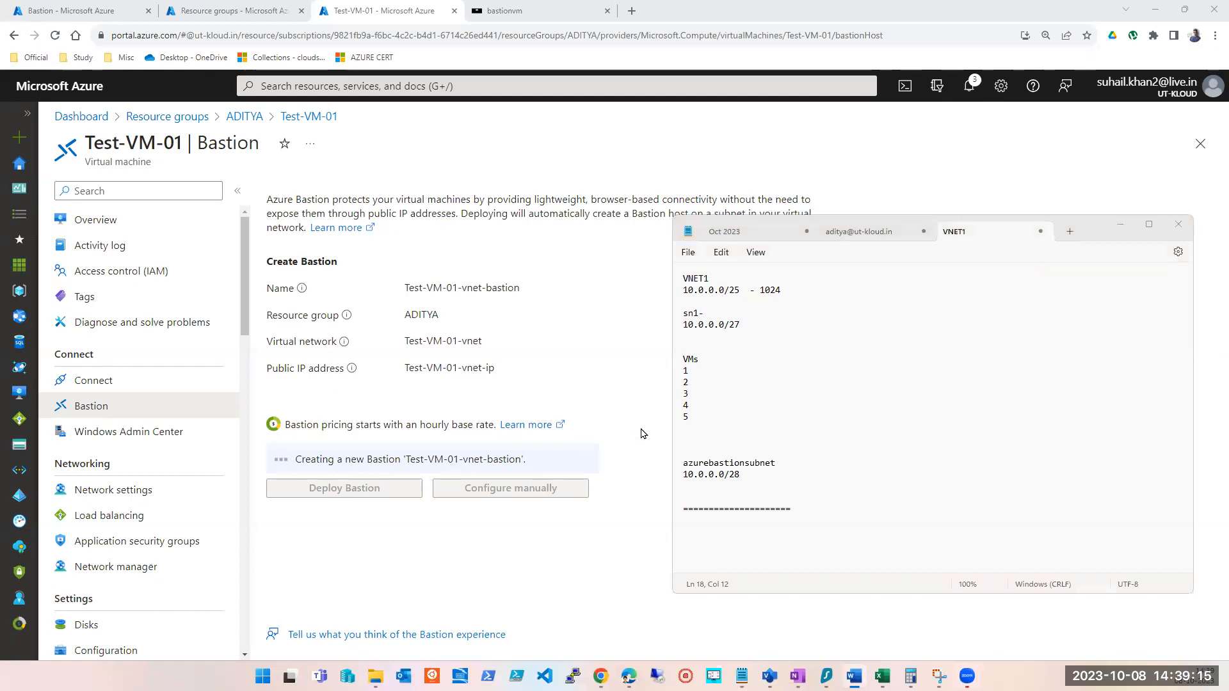
# Add two blank lines below the divider row of equals signs in the VNET1 note.
pyautogui.click(825, 523)
pyautogui.press('Return')
pyautogui.press('Return')
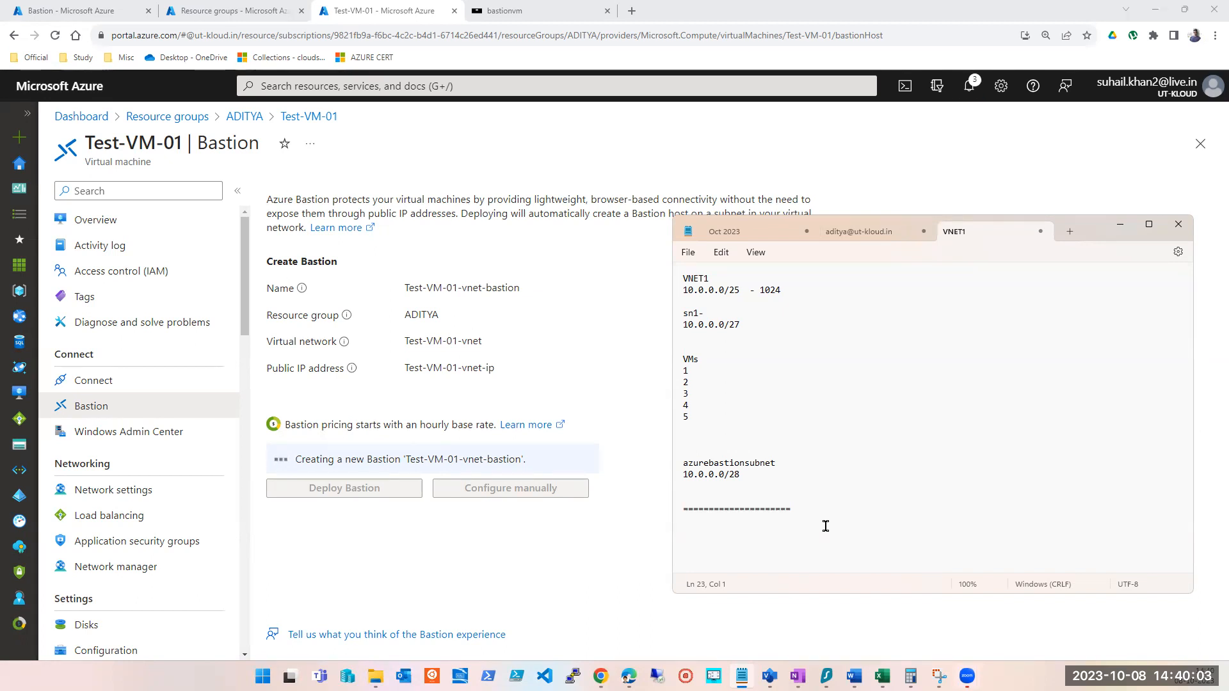
# Go to the Azure portal's resource groups and start a new one under the UT-Kloud subscription.
pyautogui.click(487, 86)
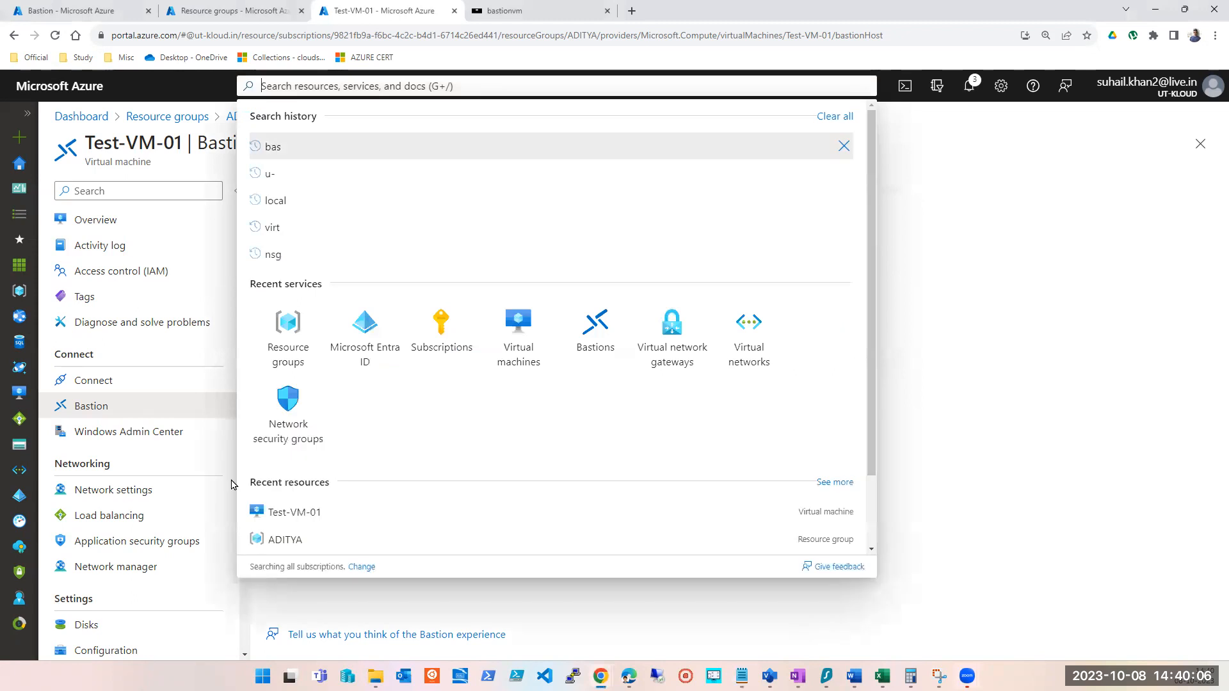
pyautogui.click(288, 354)
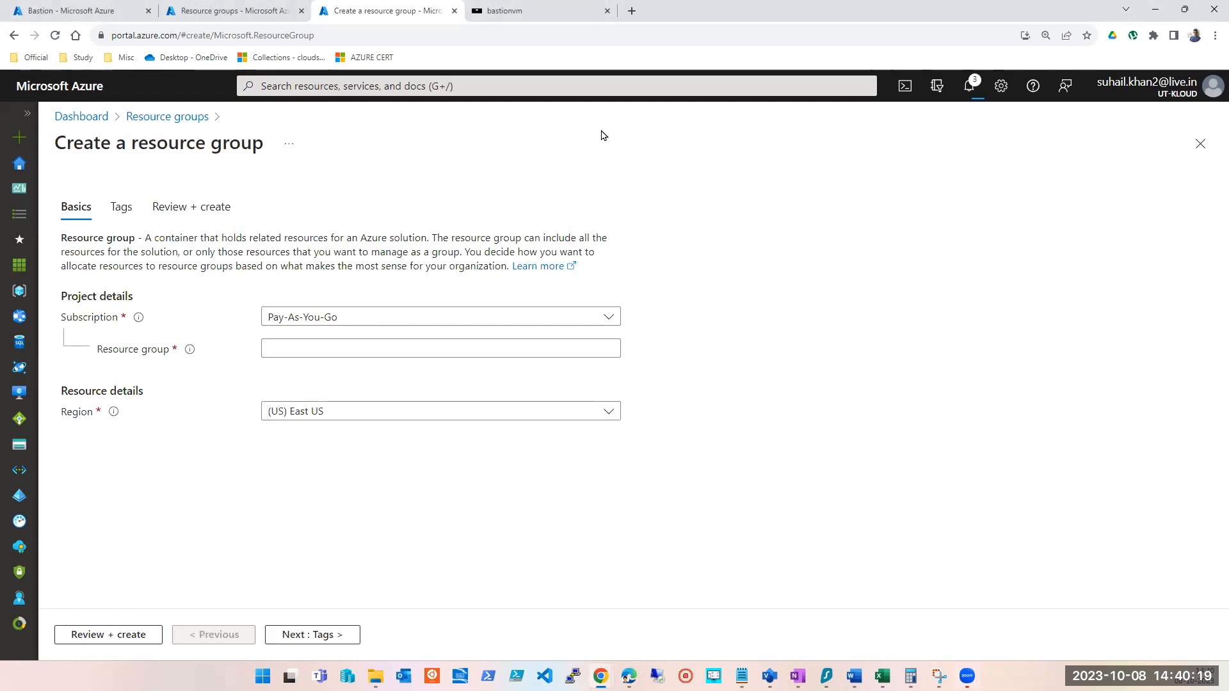
pyautogui.click(373, 318)
pyautogui.click(342, 397)
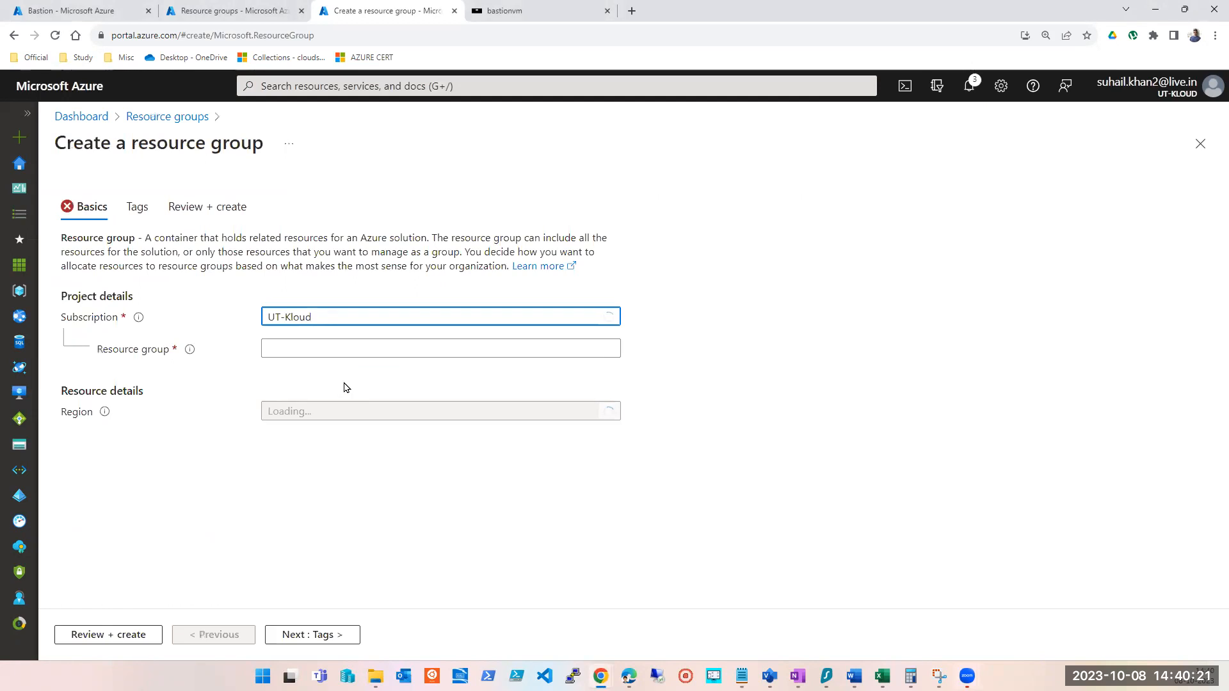
# Name the new resource group with the person's first name in capitals and submit its settings for validation.
pyautogui.click(351, 347)
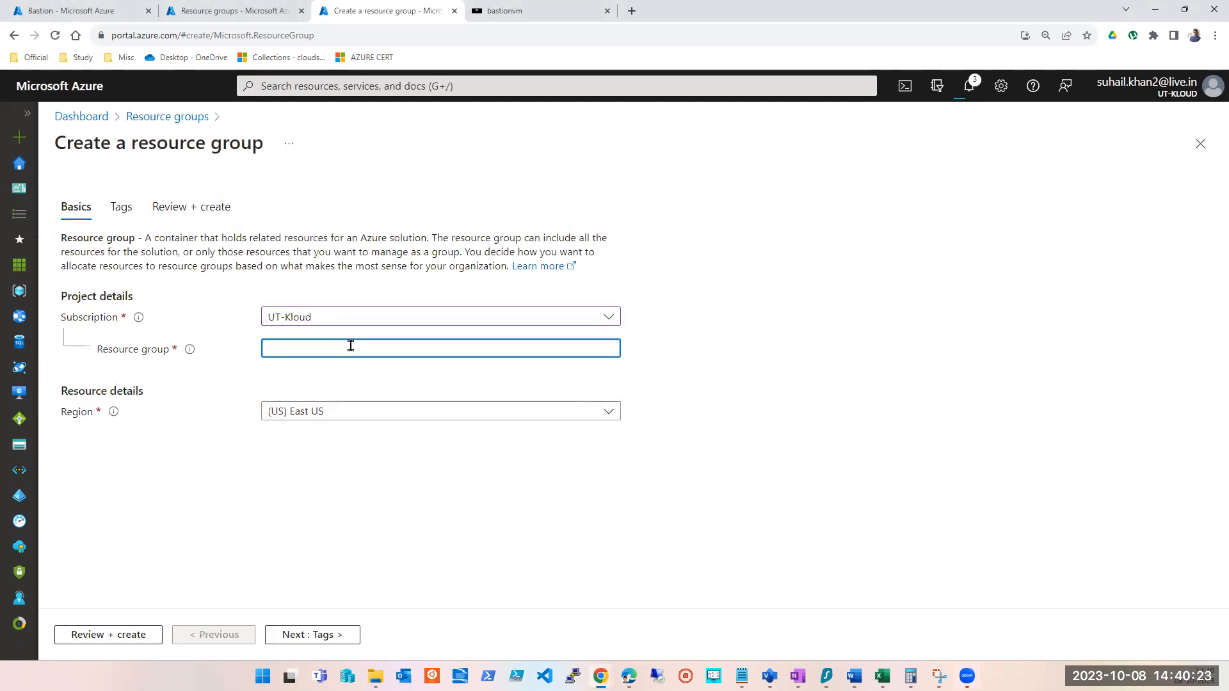
pyautogui.write('MUSKM')
pyautogui.hotkey('ctrl', 'a')
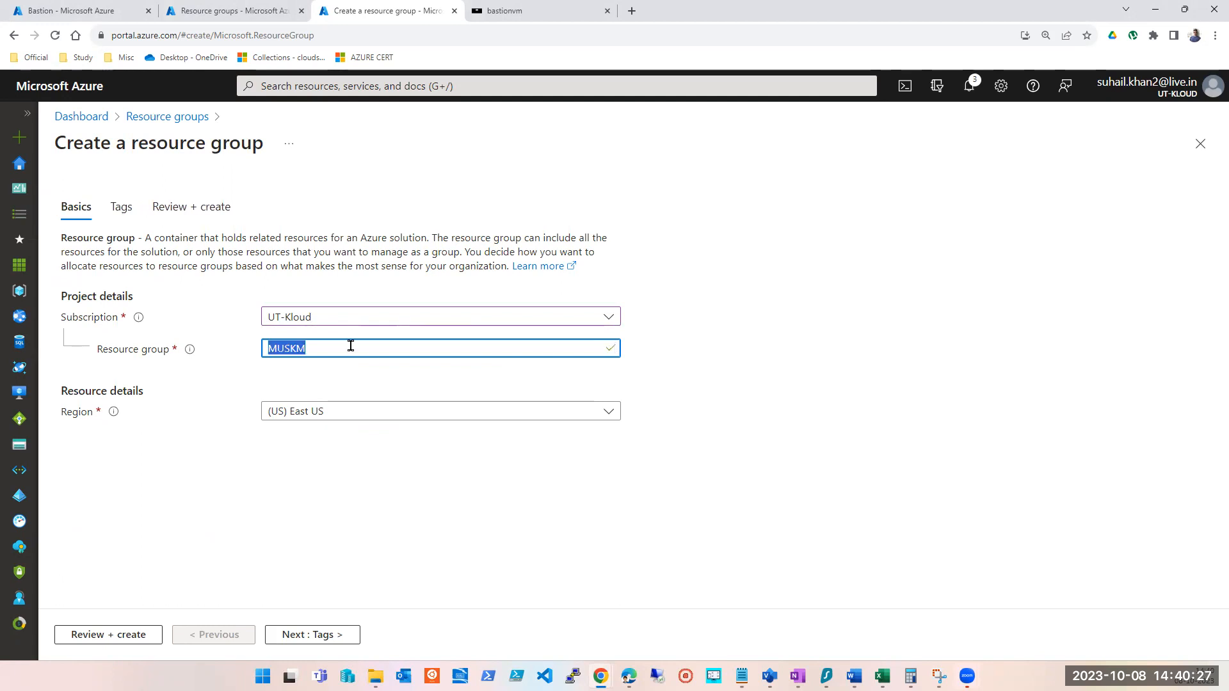
pyautogui.write('mu')
pyautogui.press('BackSpace')
pyautogui.press('BackSpace')
pyautogui.write('MUSTAKIM')
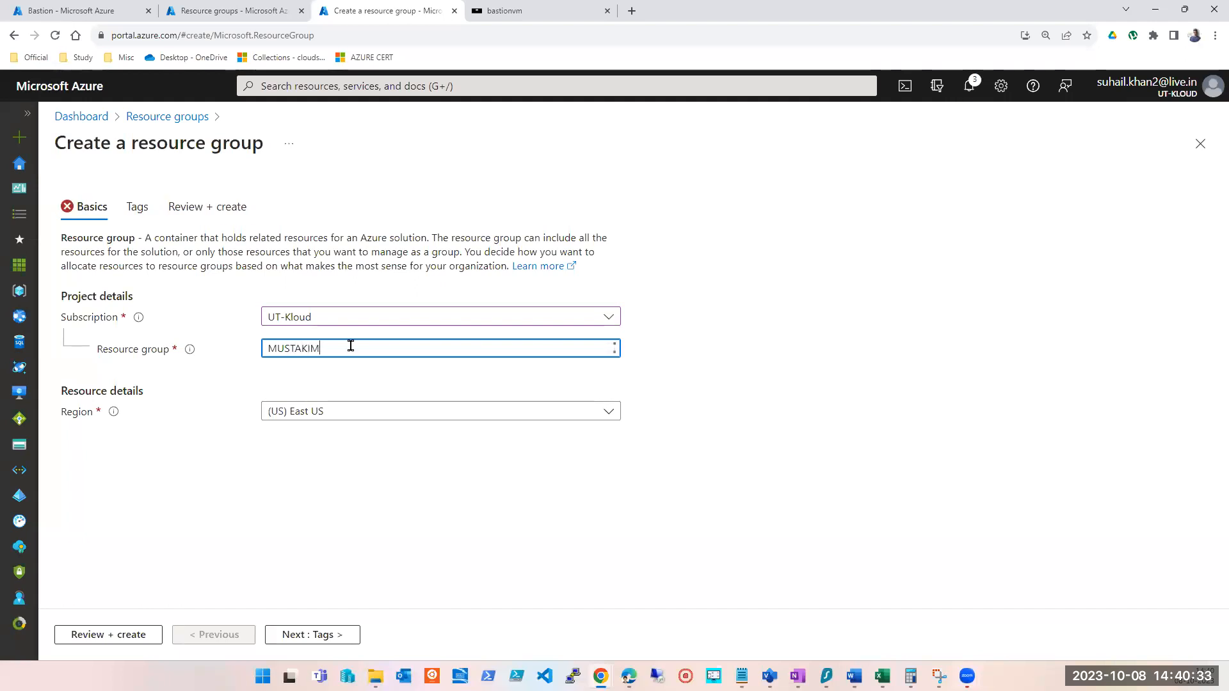
pyautogui.click(102, 635)
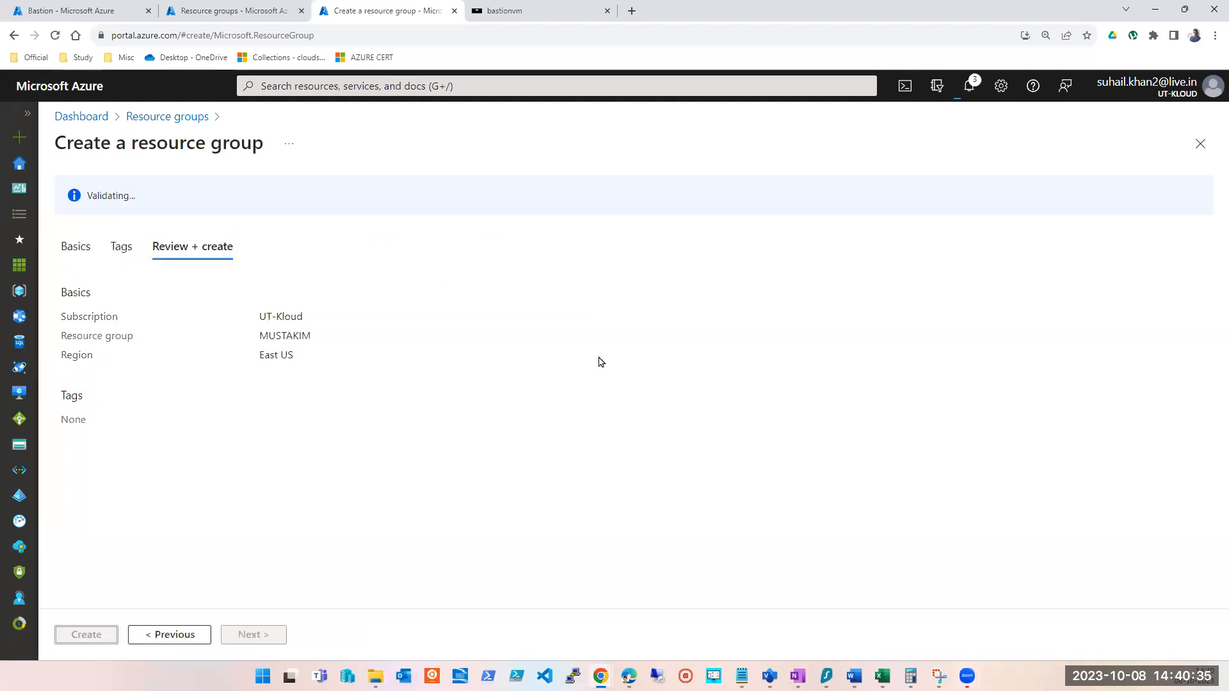